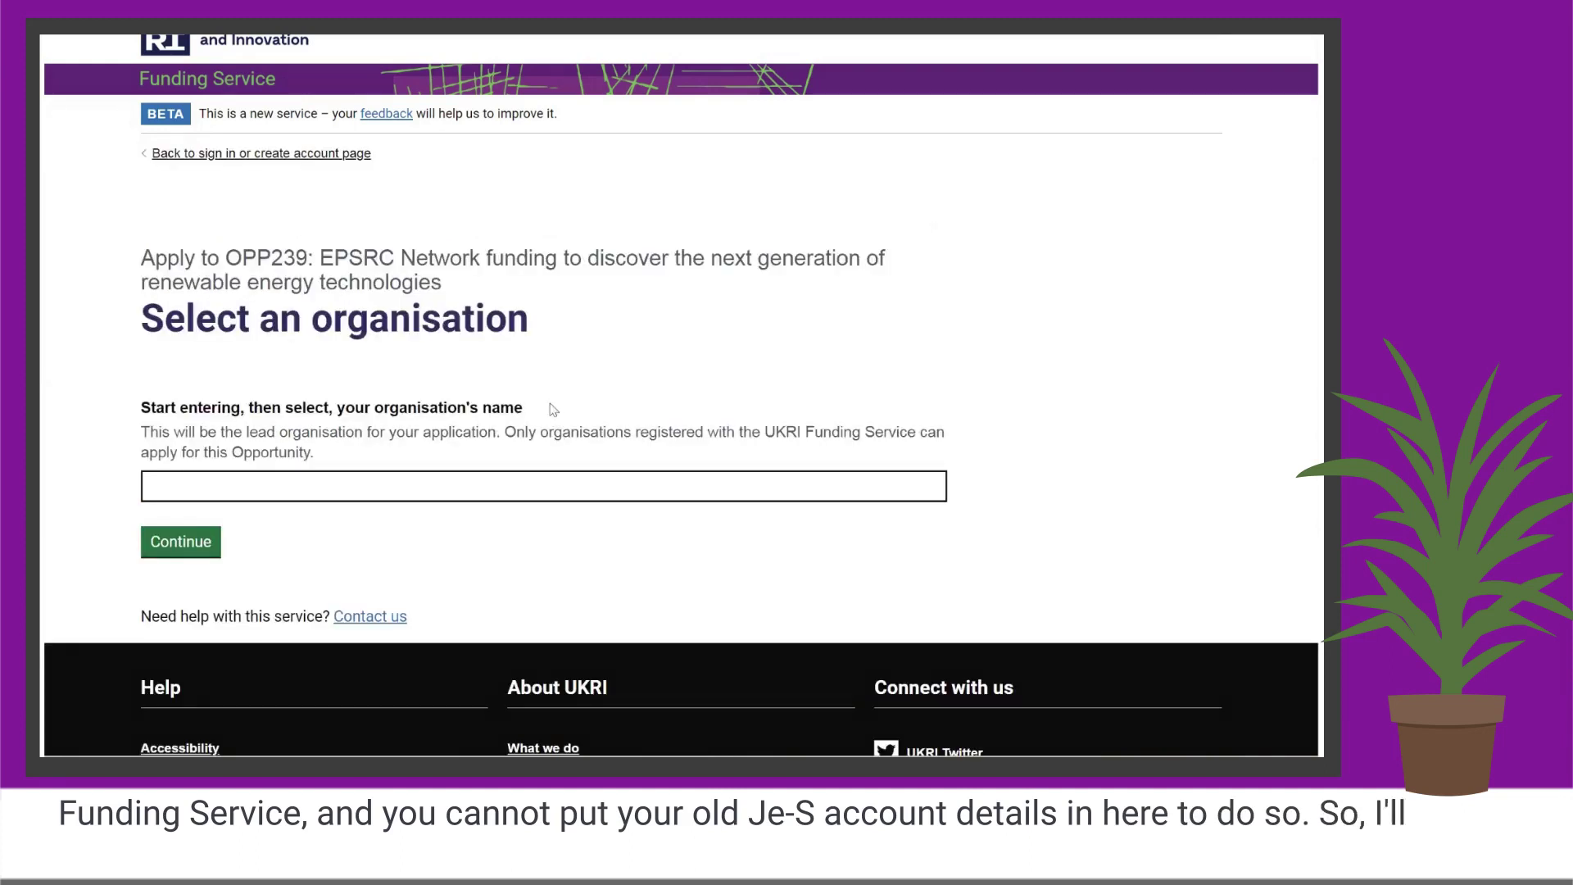
Search for ZORG, select it as the lead organisation and continue.
scroll(648, 410, "down", 1)
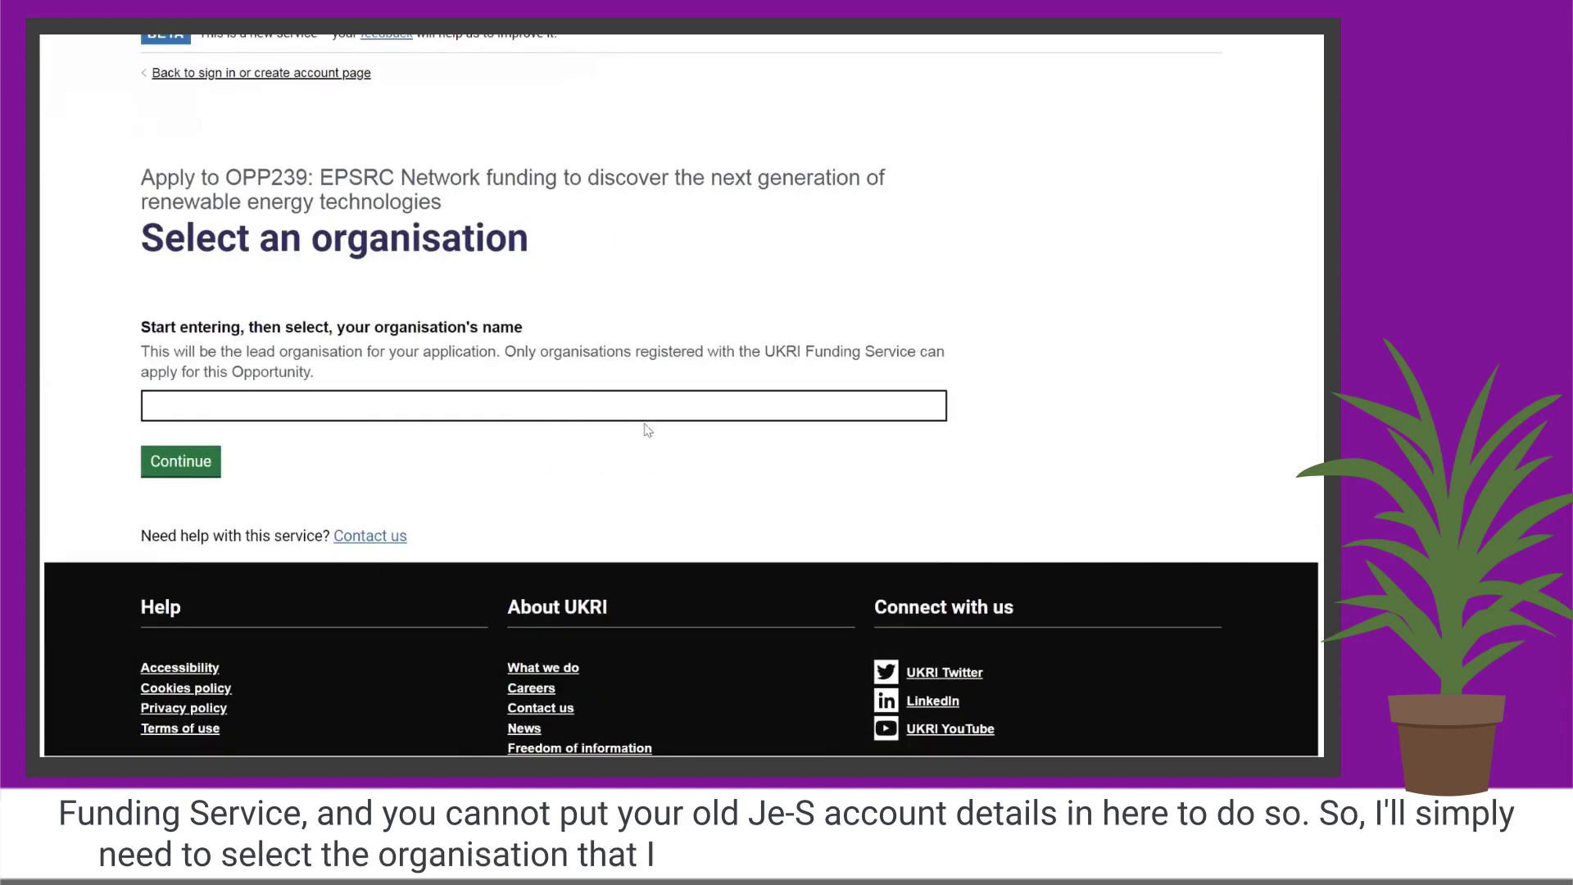
left_click(452, 407)
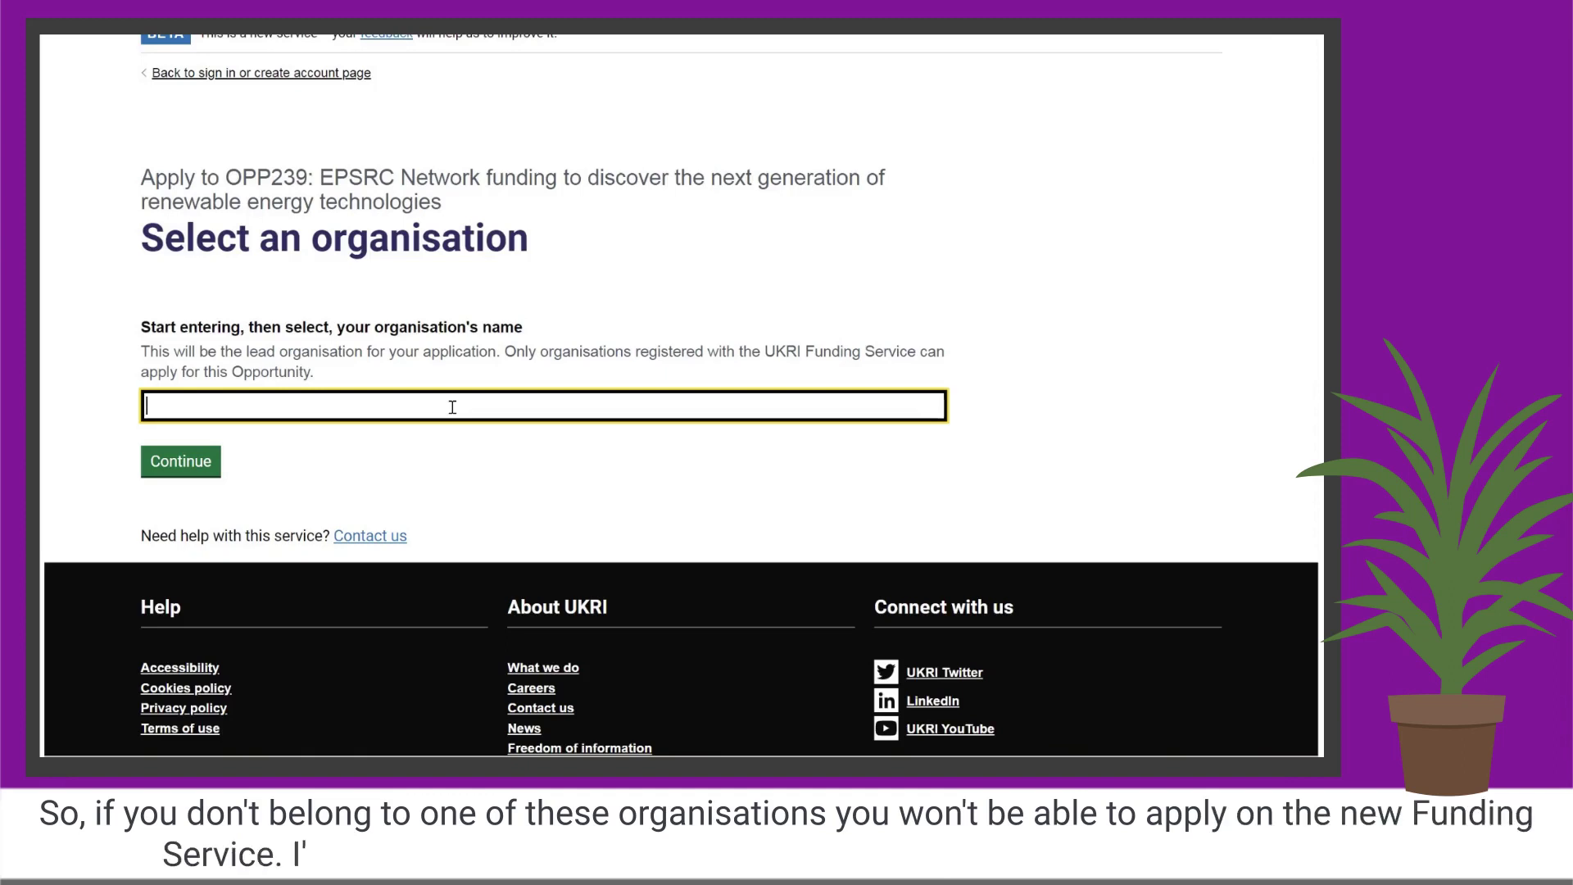
type("ZORG")
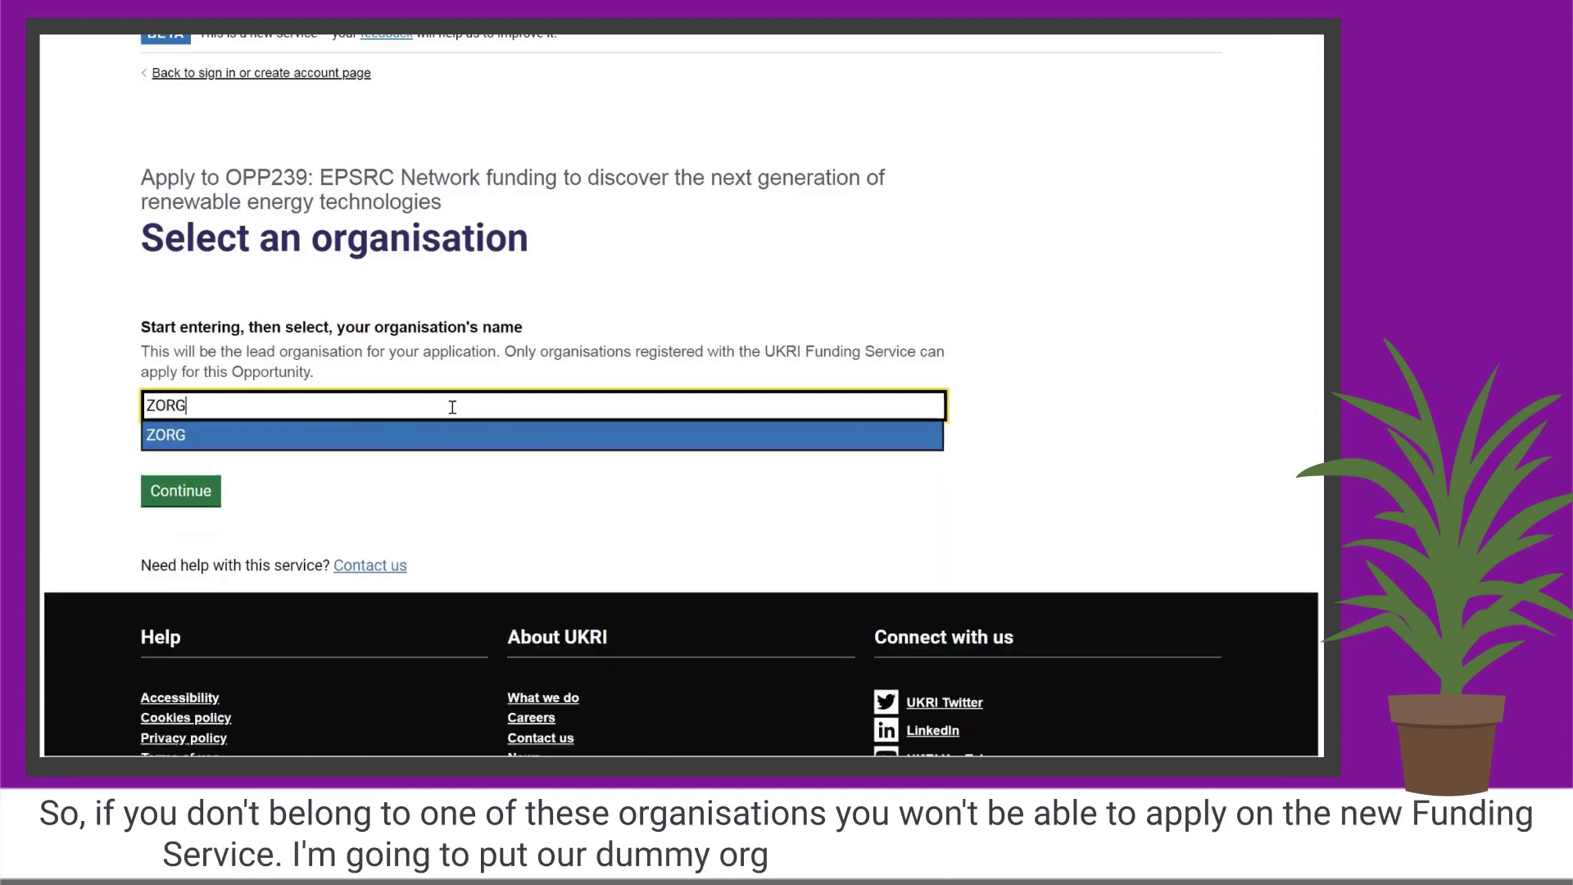
left_click(192, 440)
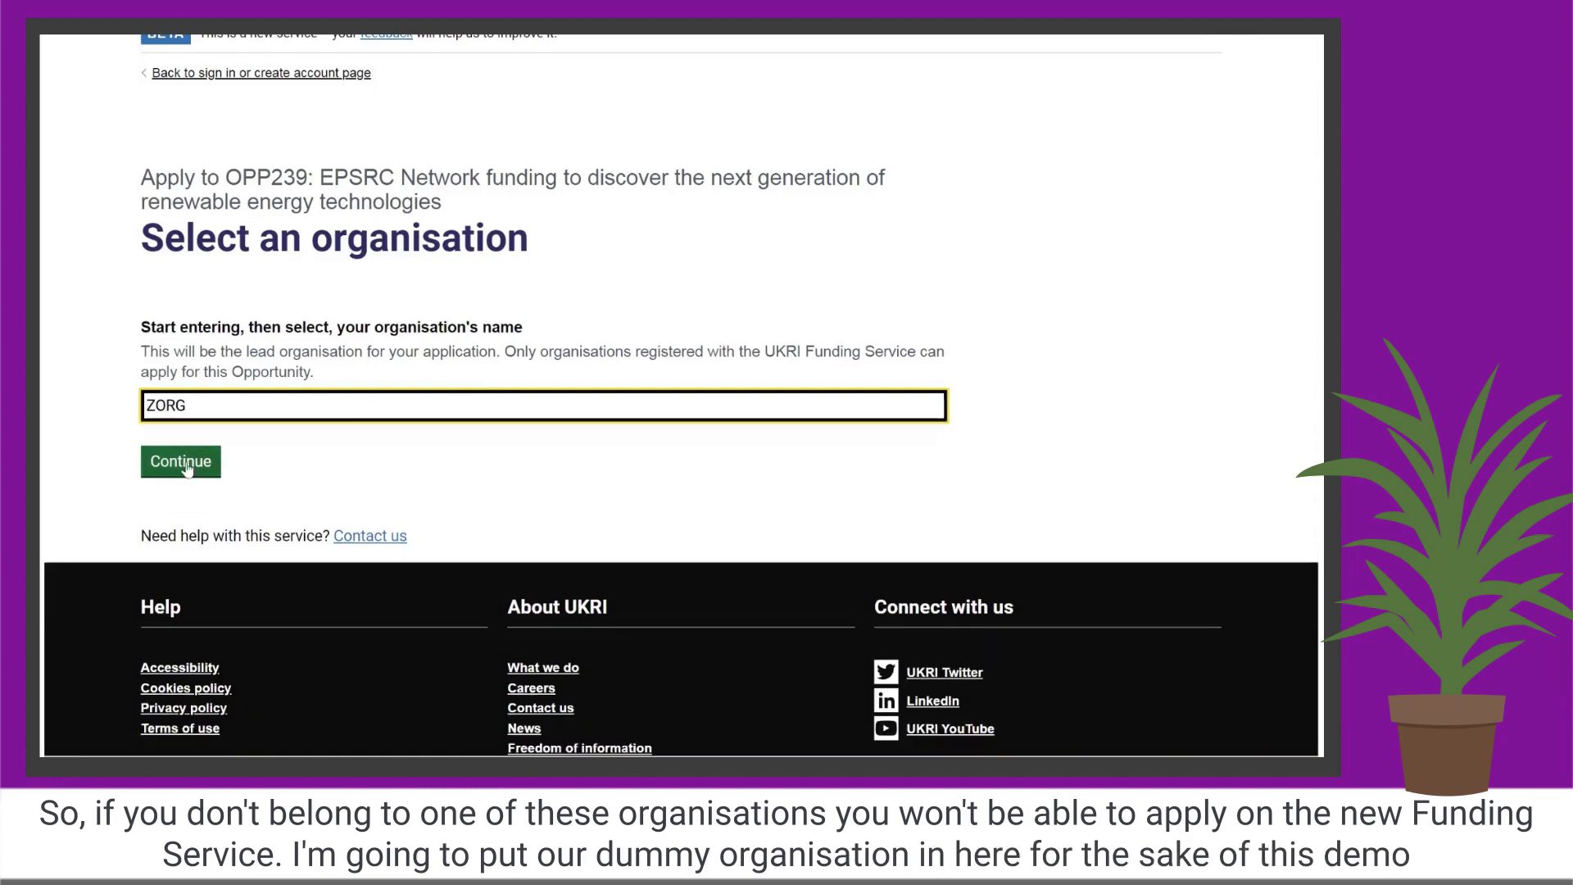
left_click(182, 463)
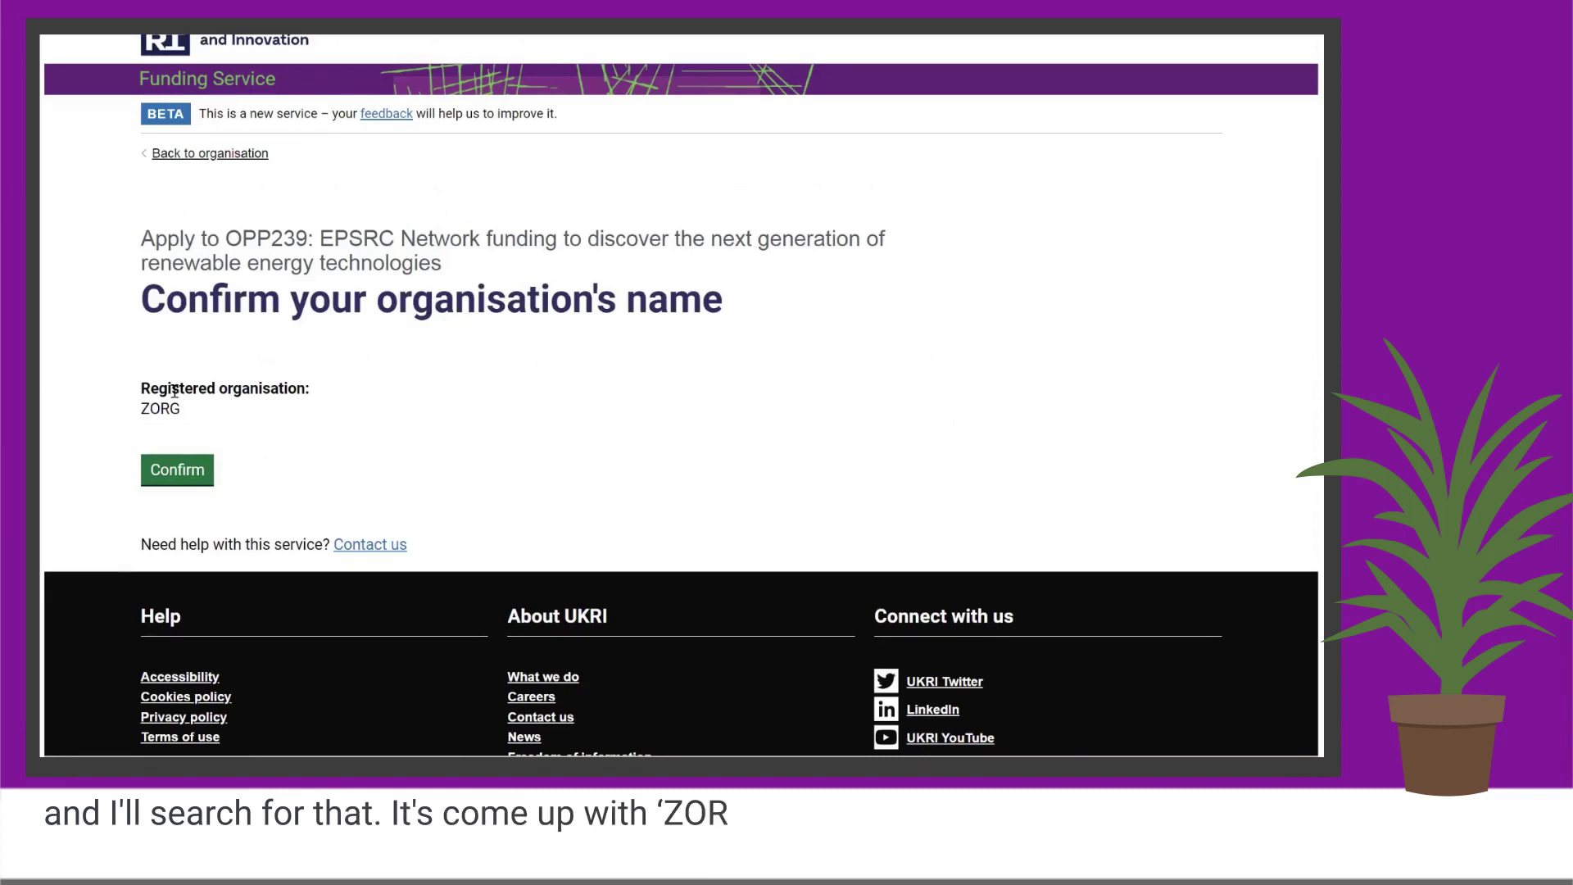
Confirm ZORG as the organisation name and review the Enter your details form.
left_click(172, 469)
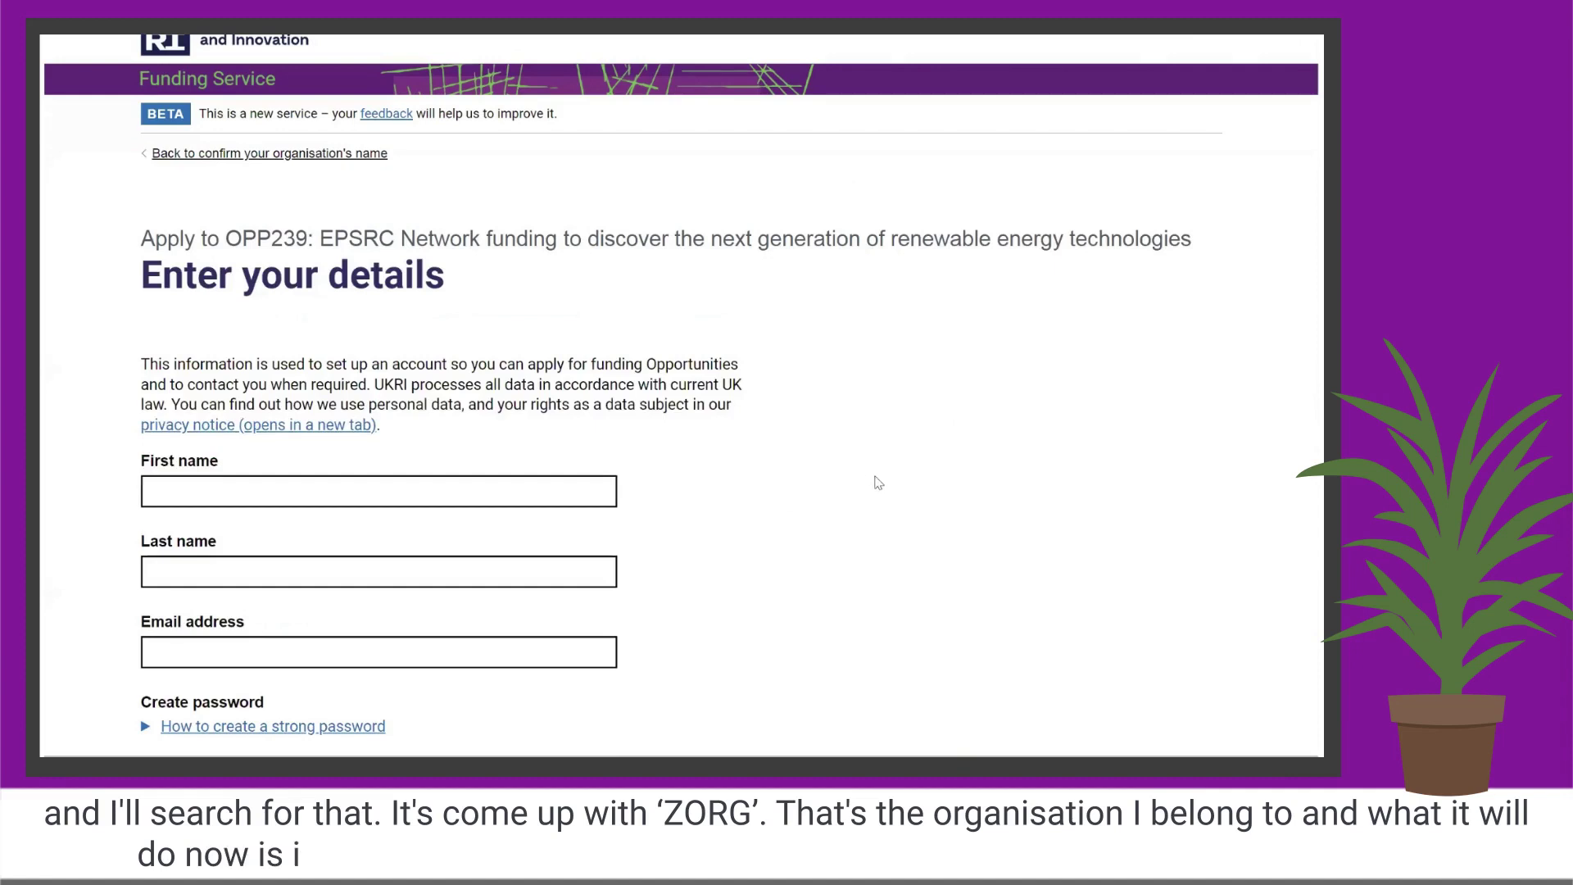
scroll(879, 483, "down", 1)
scroll(879, 482, "down", 1)
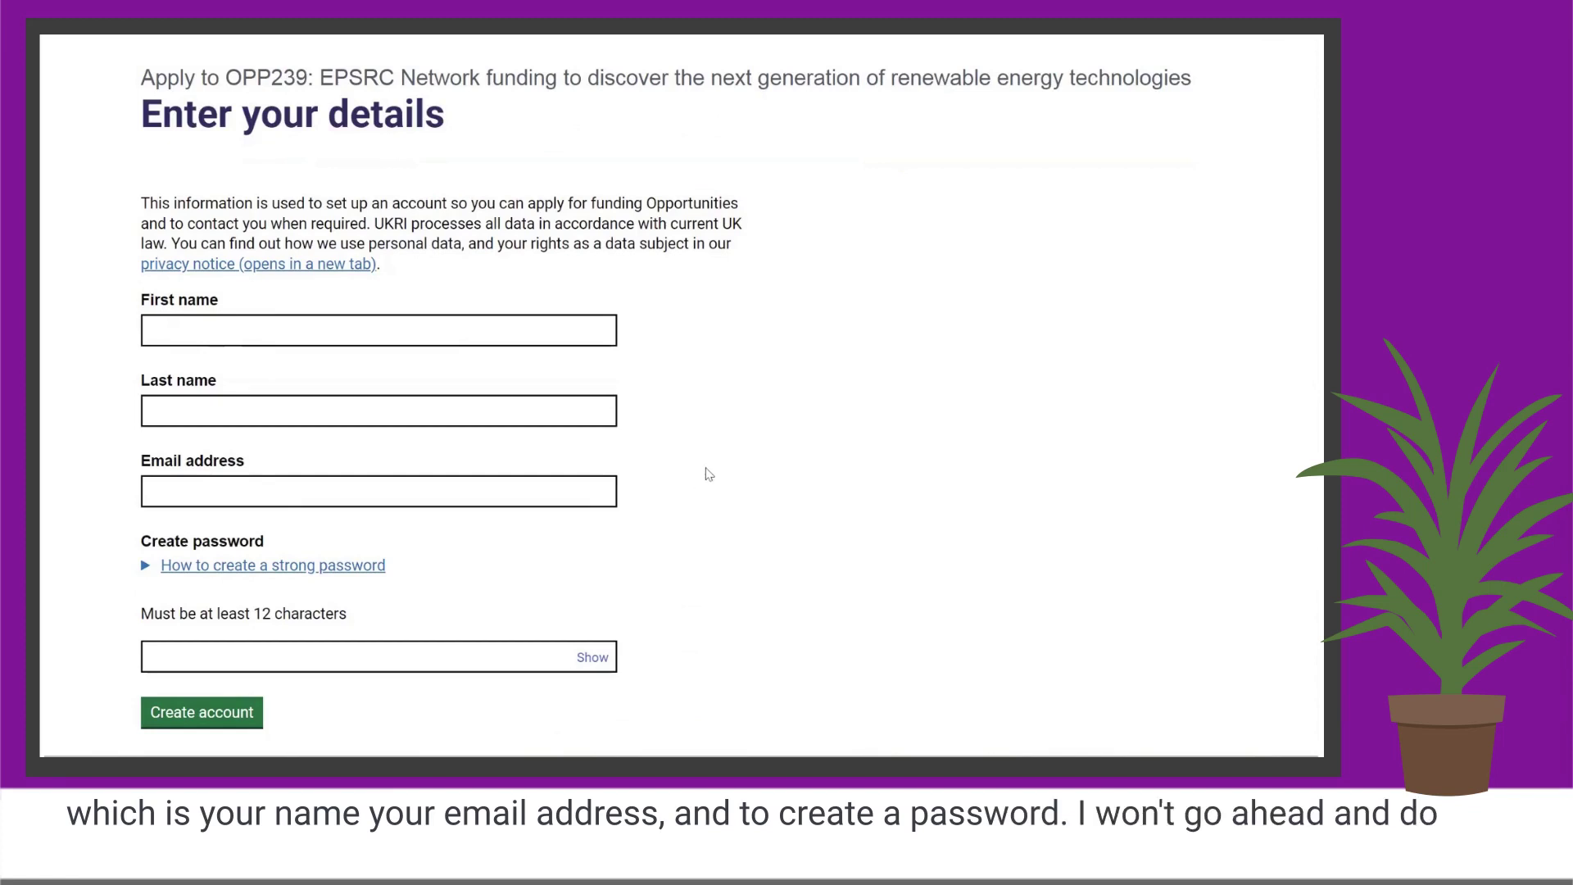
scroll(705, 470, "down", 1)
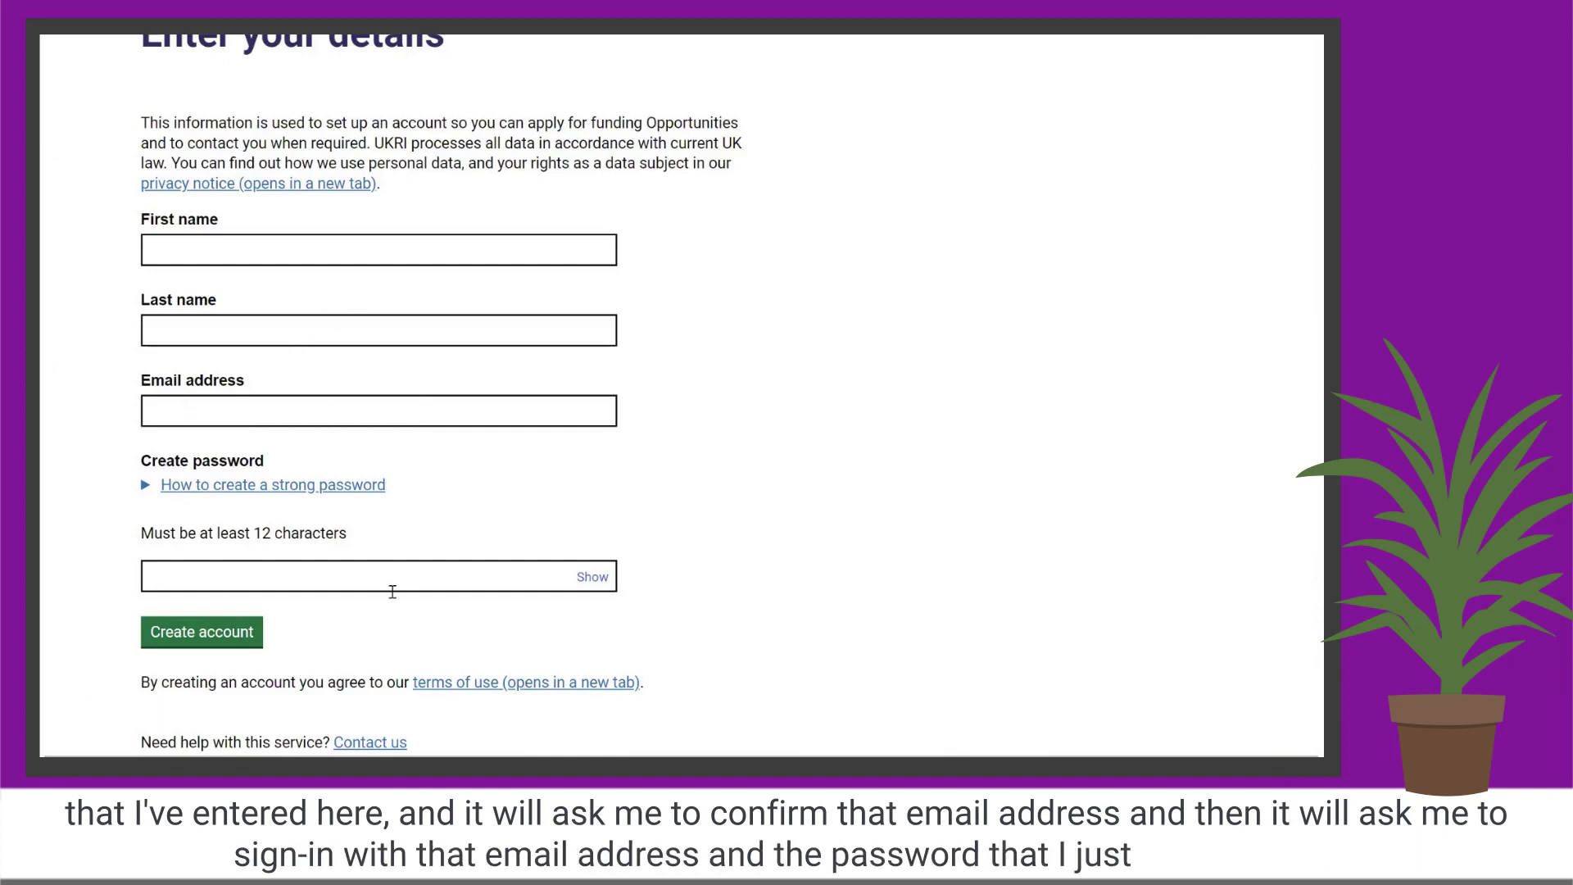
scroll(965, 472, "up", 2)
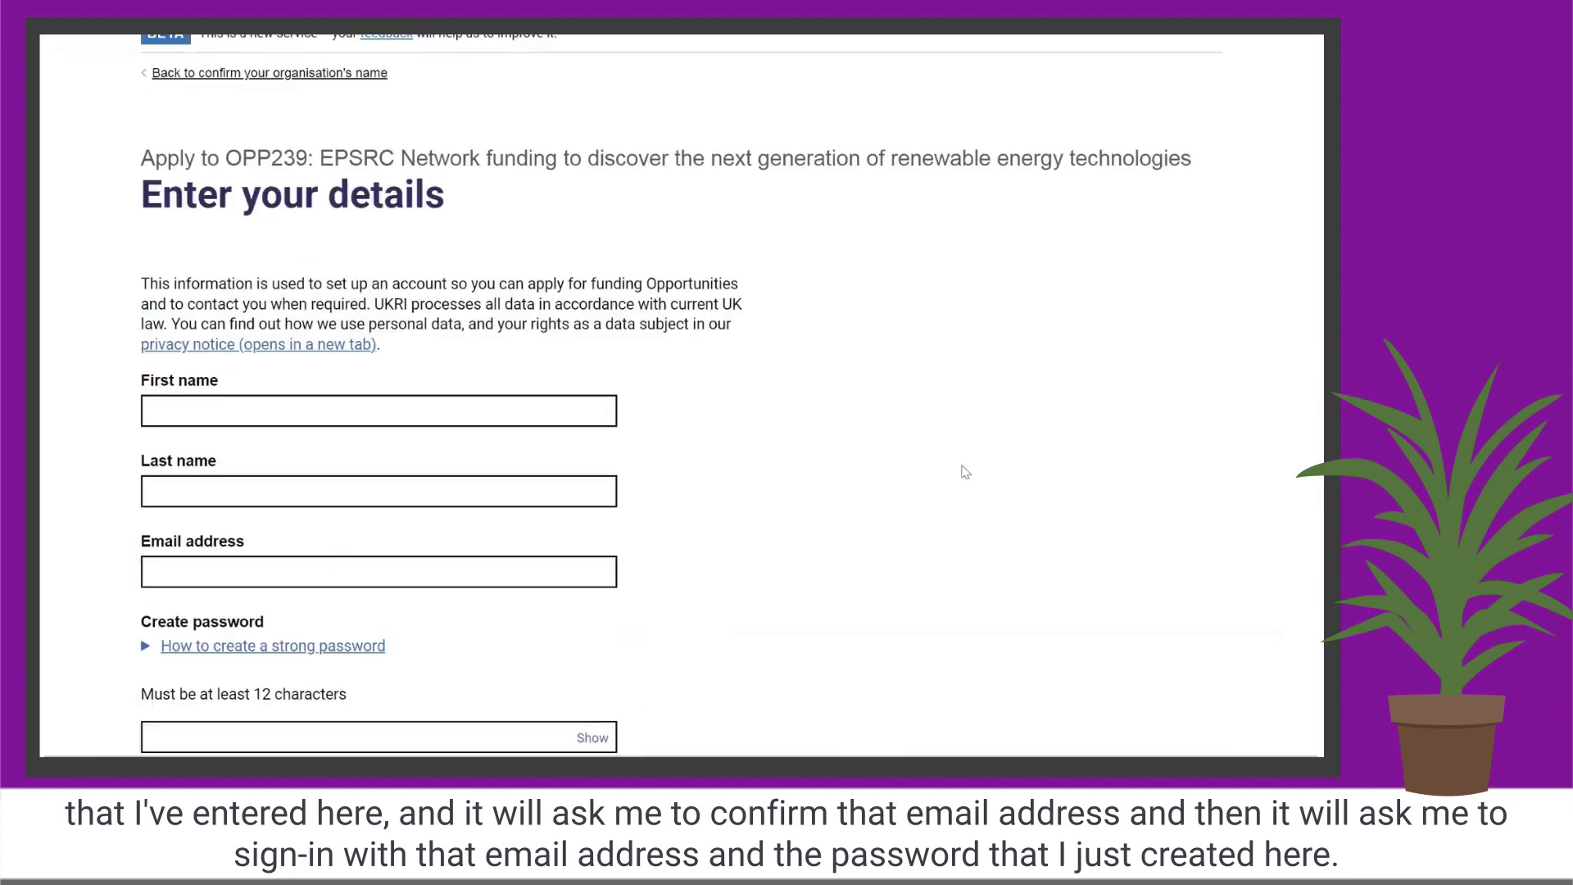
scroll(883, 485, "up", 1)
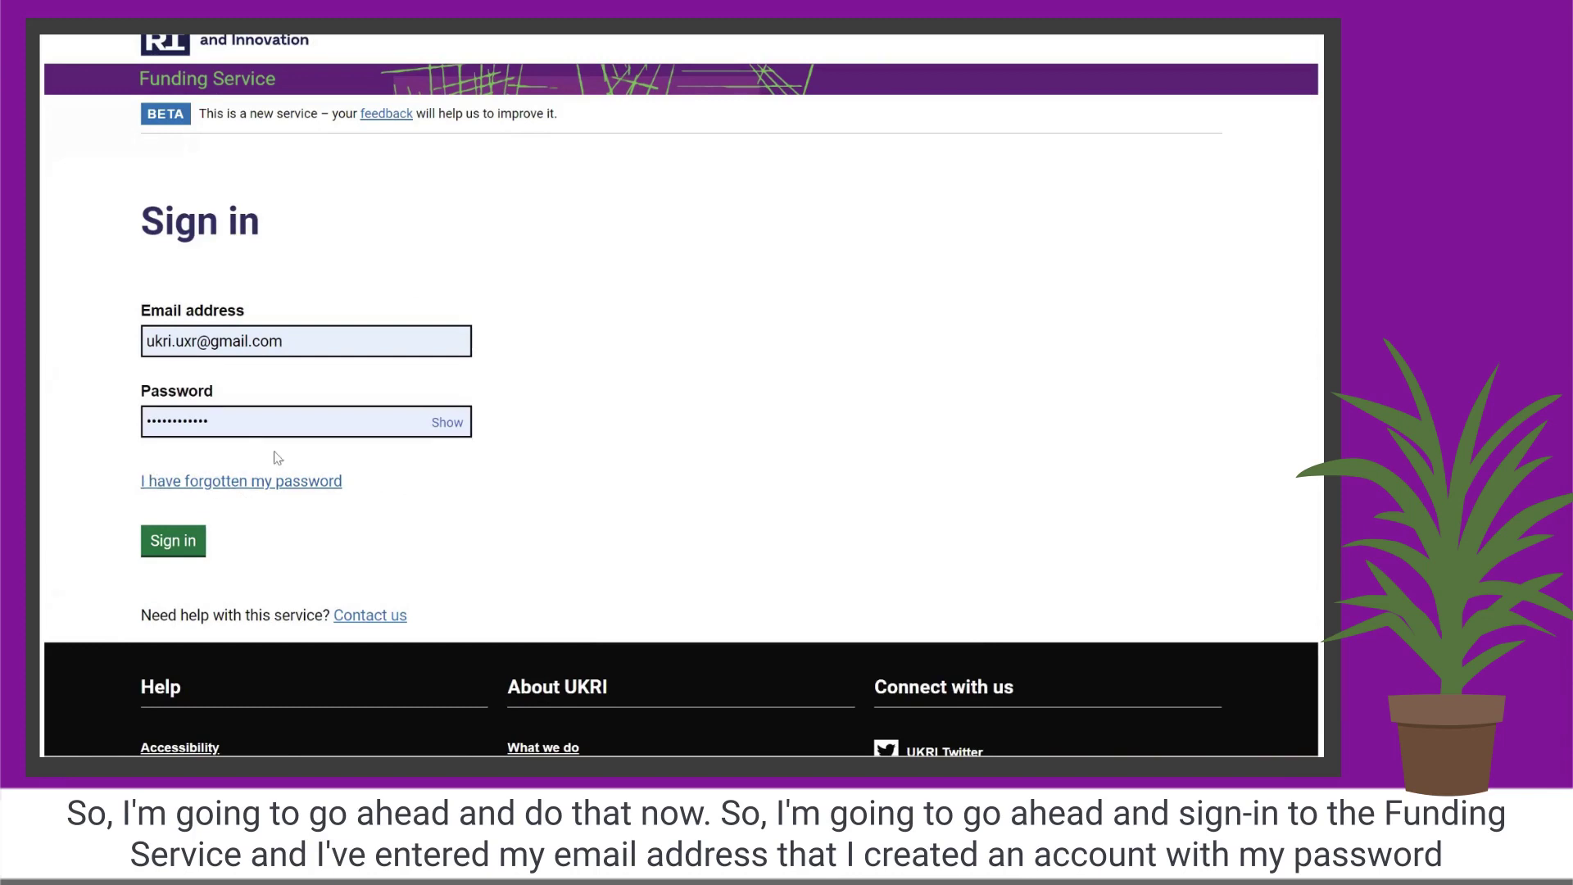
Sign in and go to the Applications list from the Home page.
left_click(188, 549)
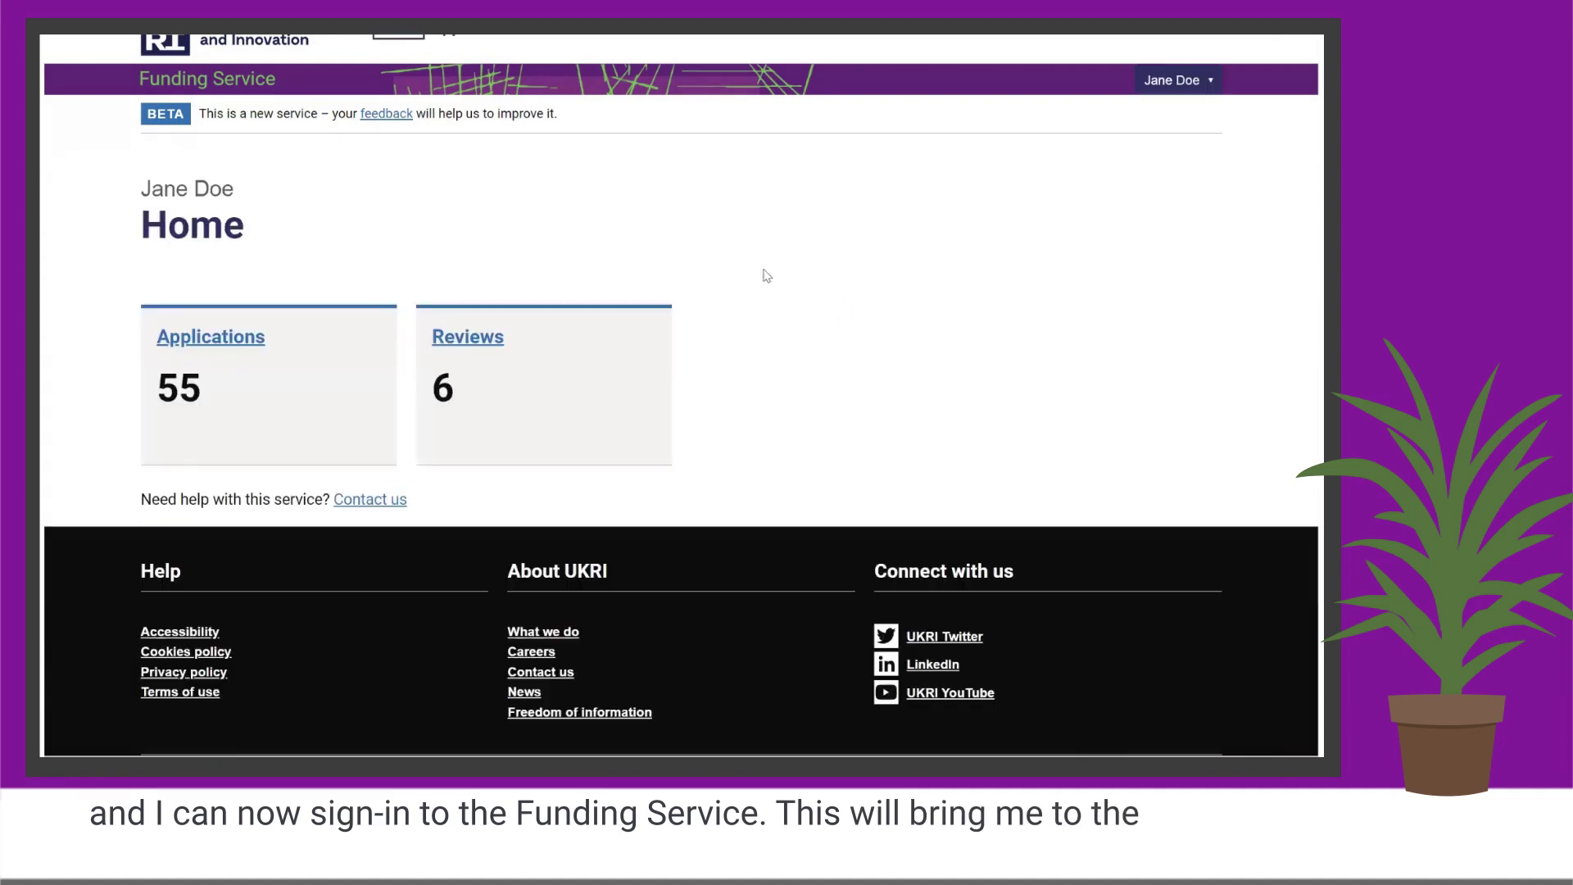
left_click(233, 344)
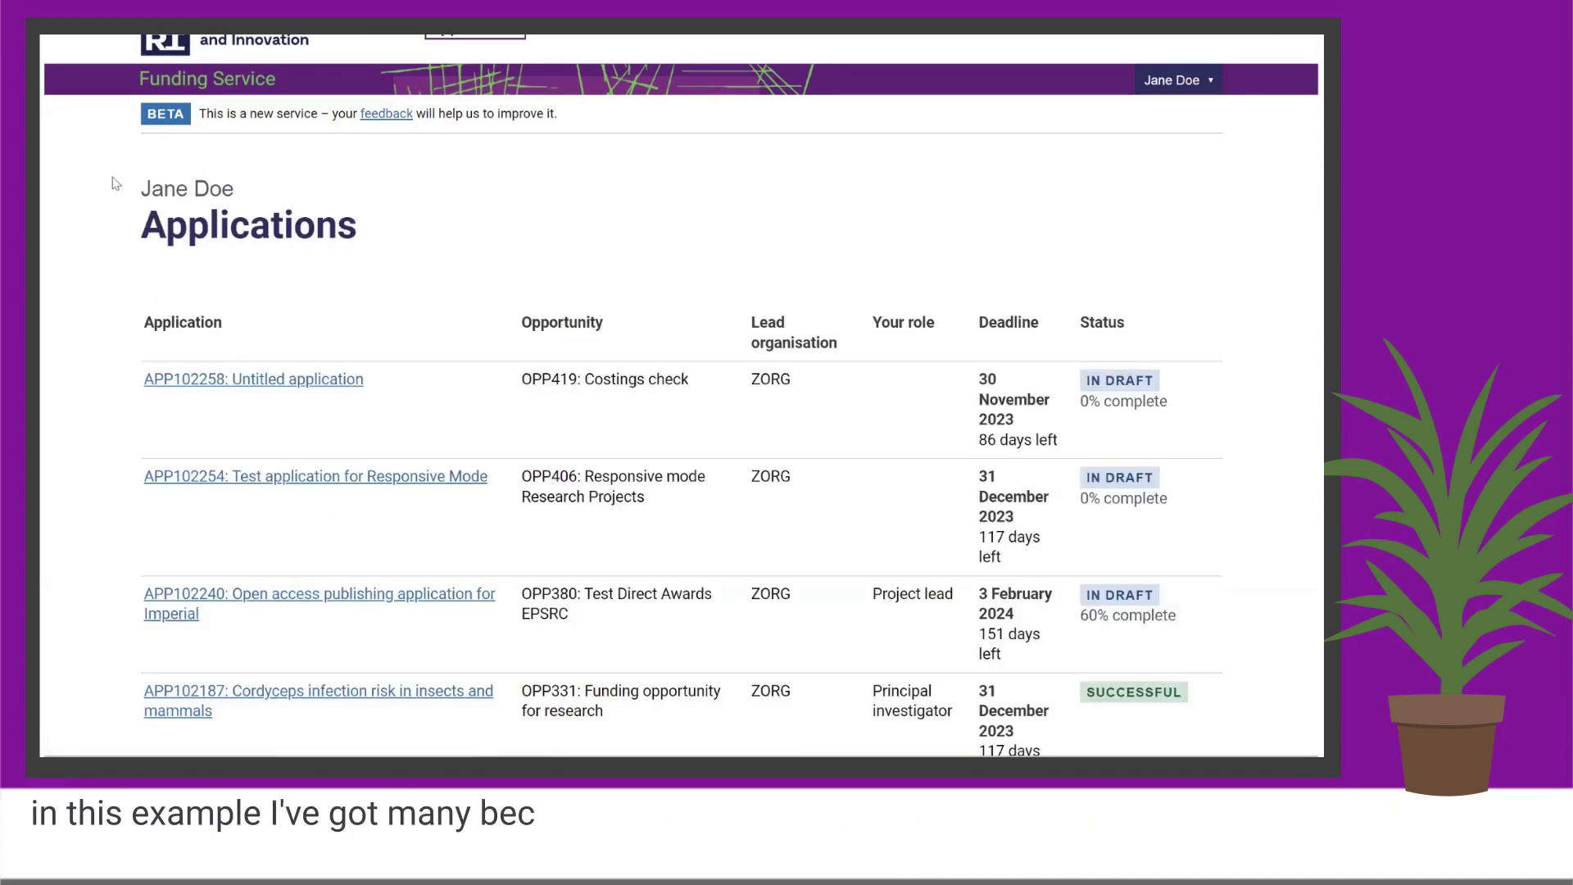
left_click(216, 485)
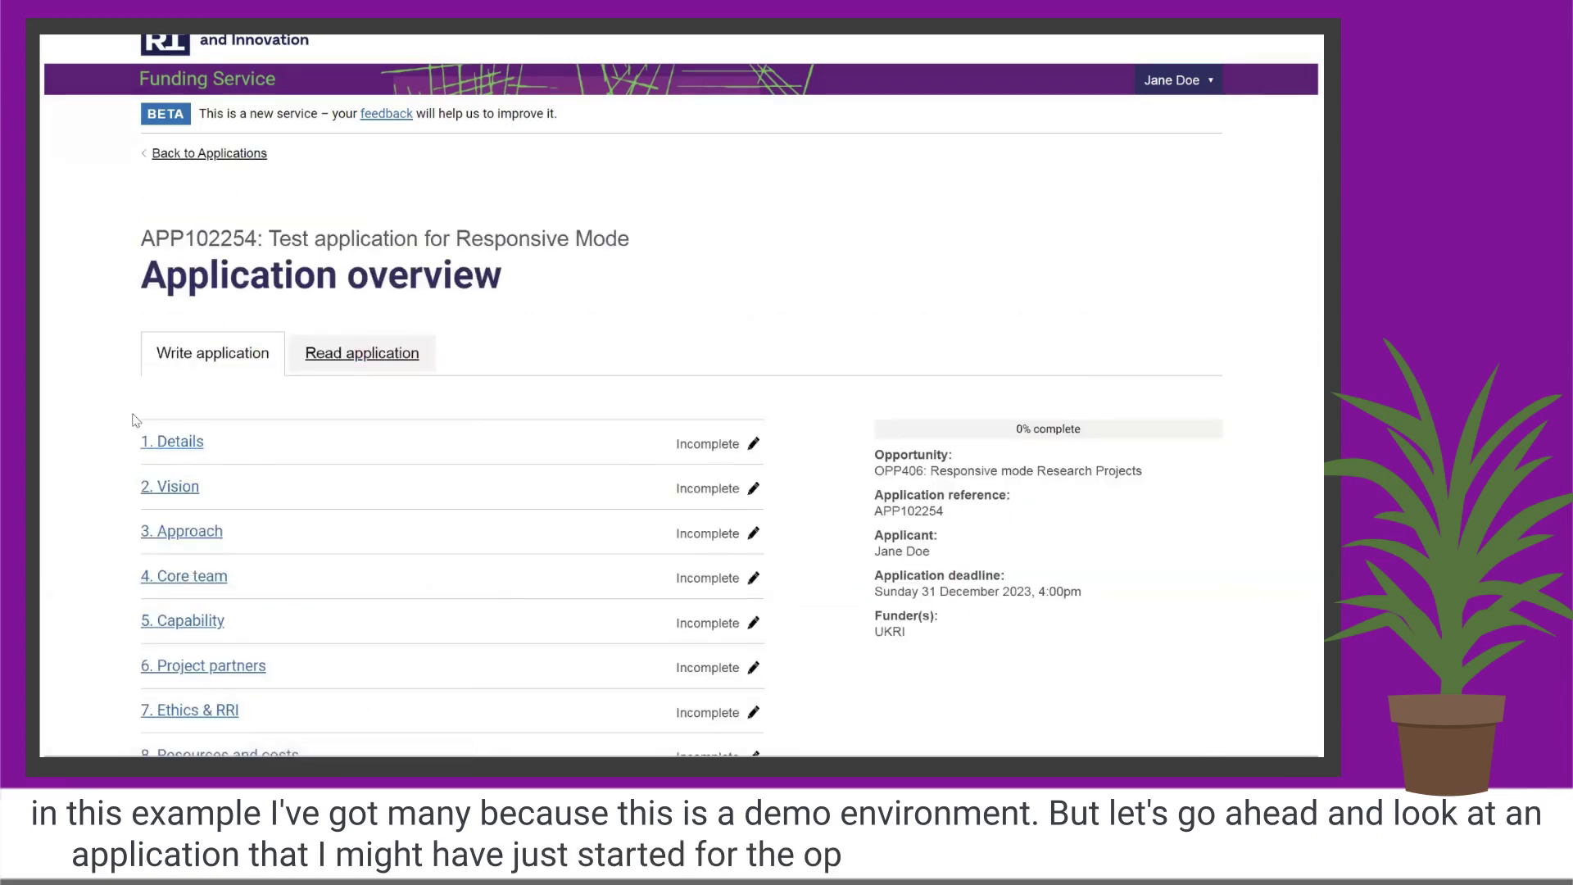
scroll(116, 398, "down", 1)
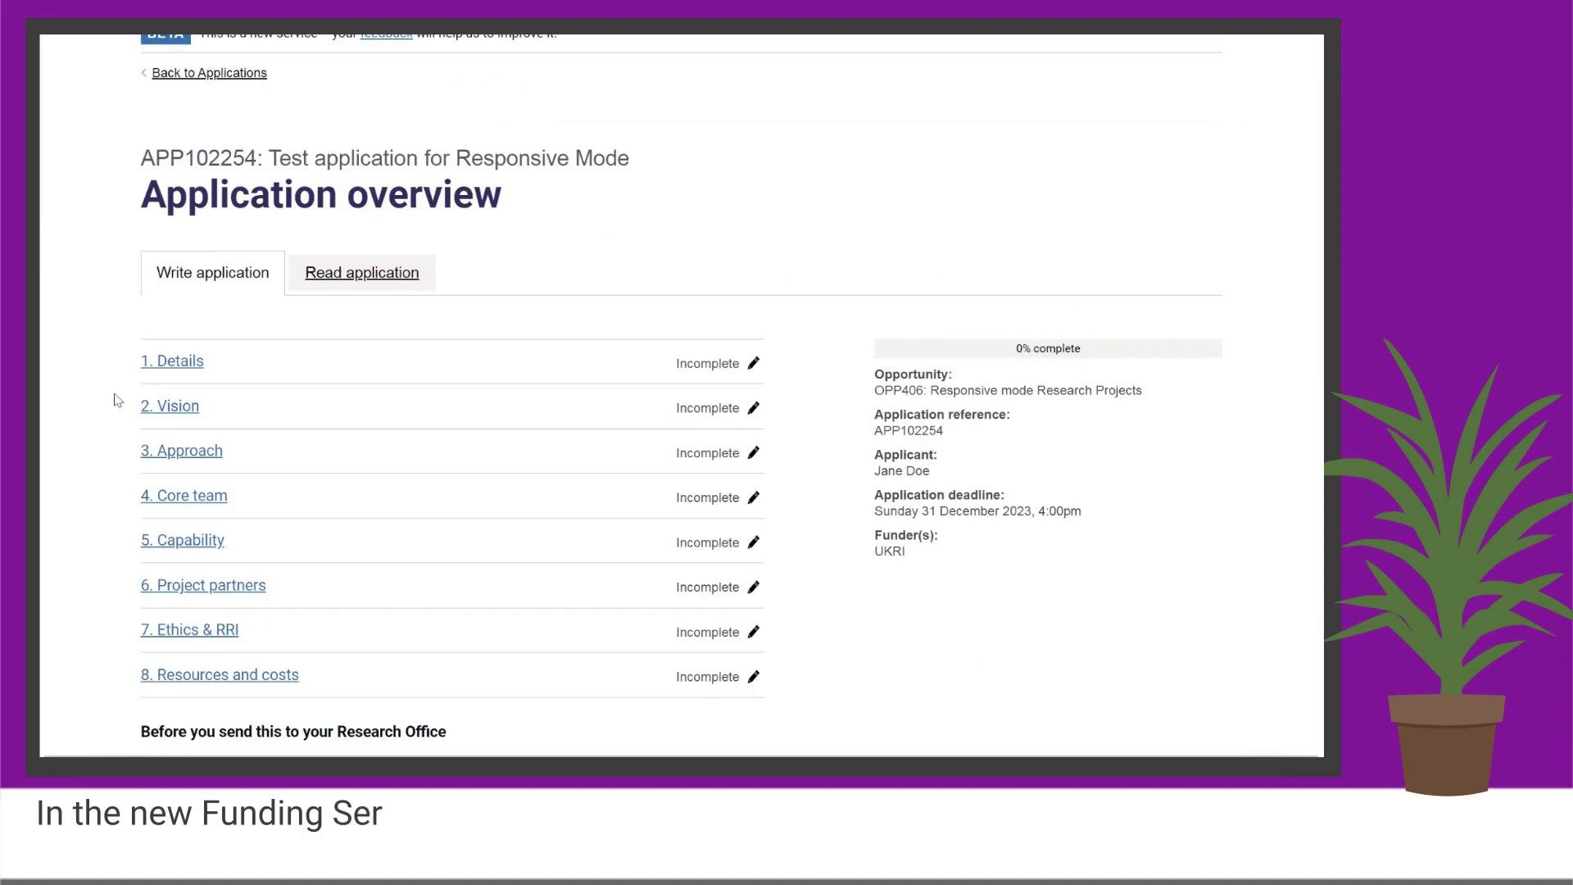
scroll(728, 327, "down", 1)
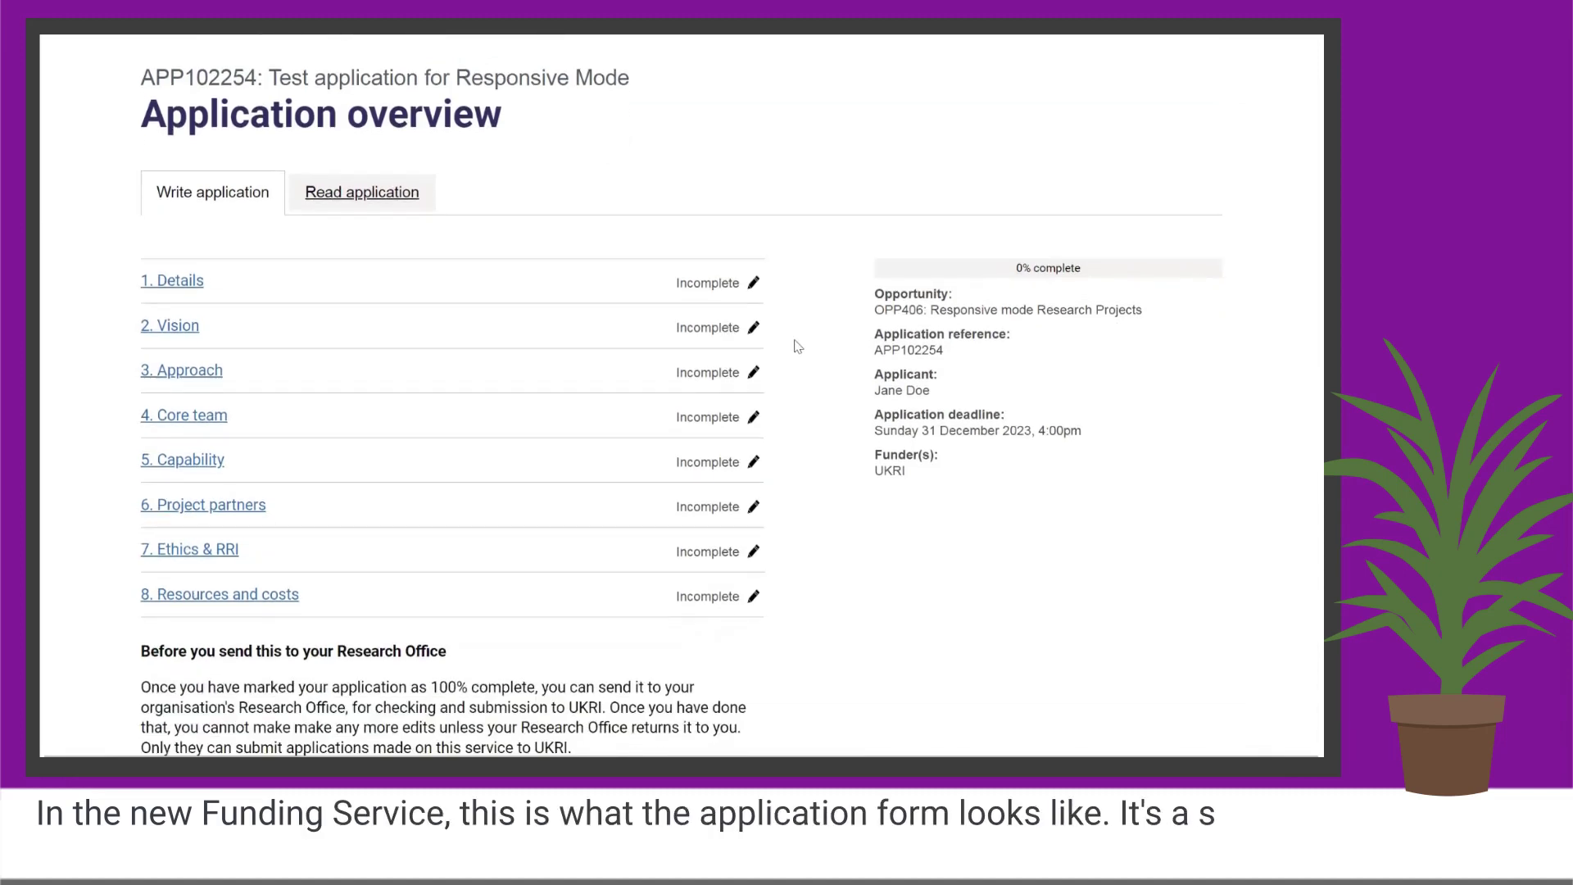
scroll(795, 344, "up", 1)
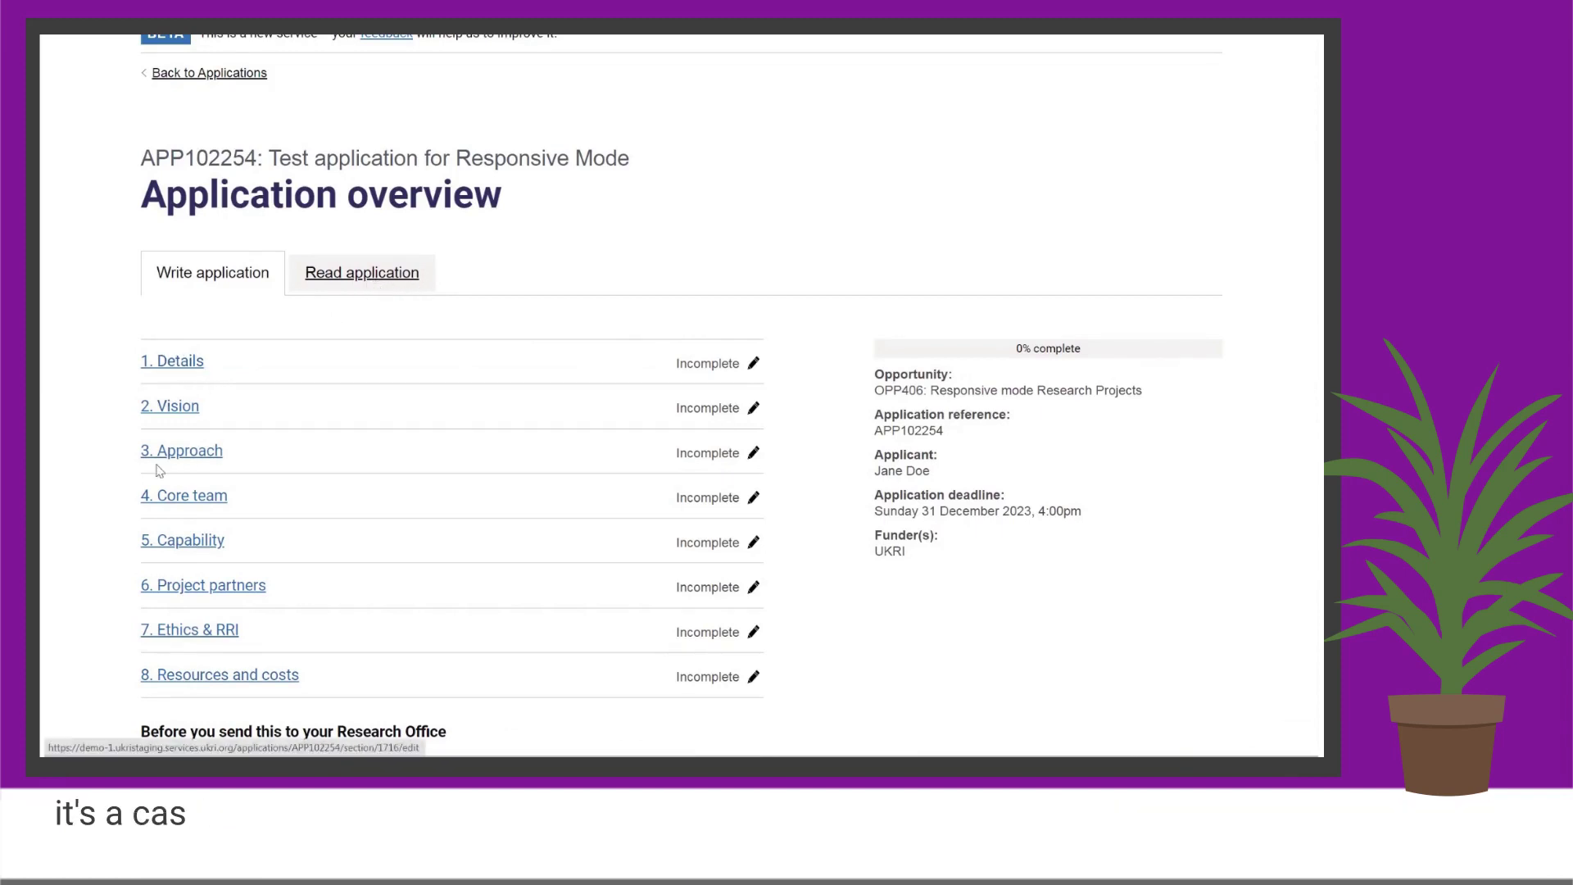
Open the Details section and expand 'Guidance for writing a summary'.
left_click(172, 361)
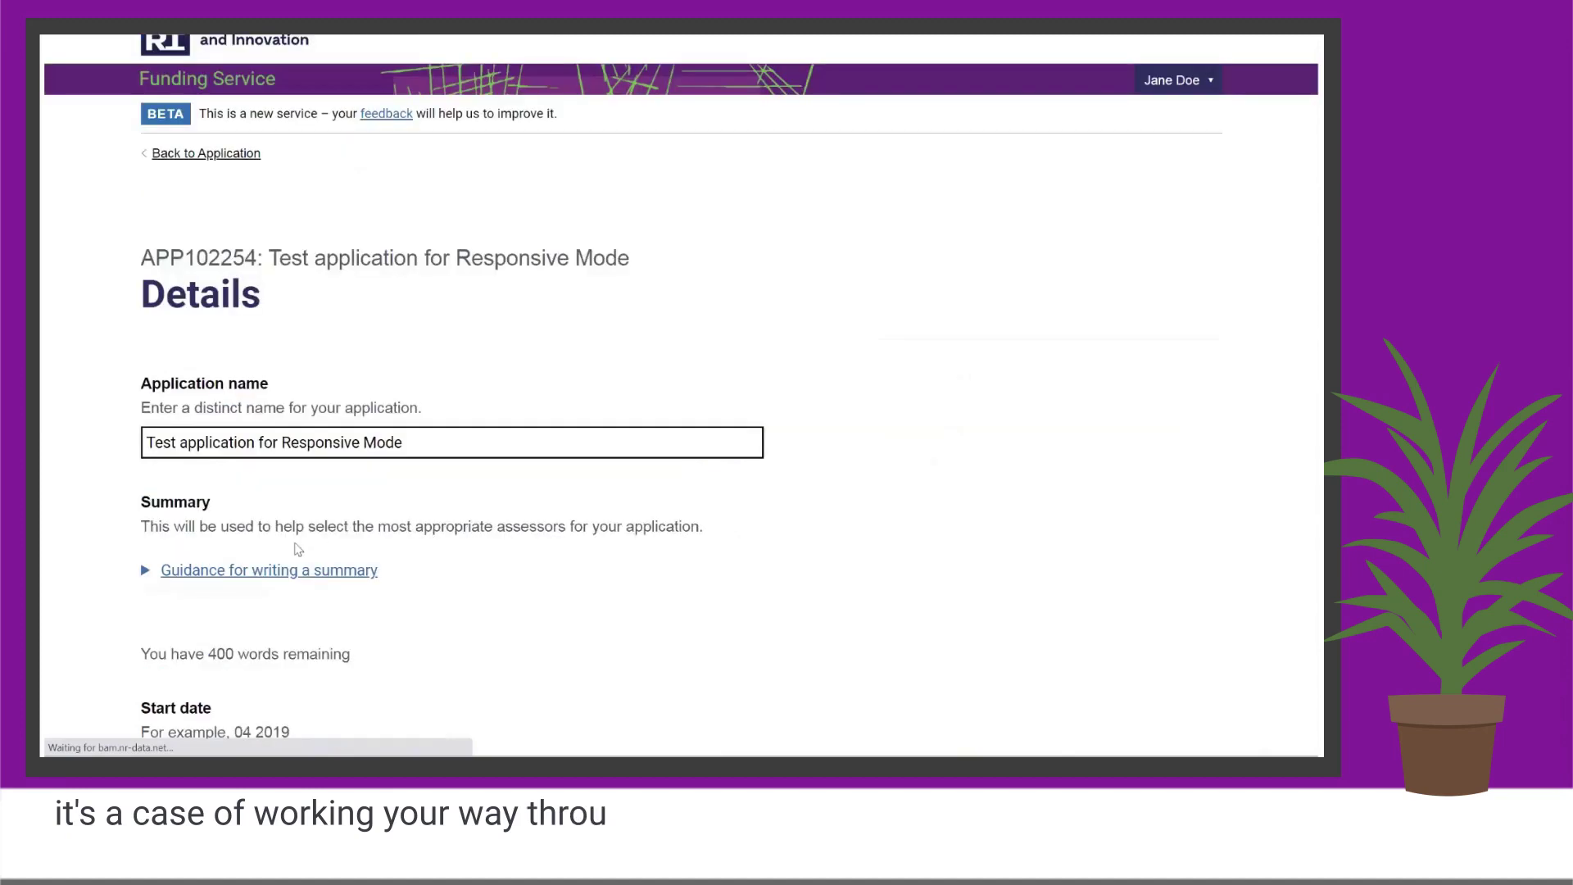
scroll(1151, 414, "down", 3)
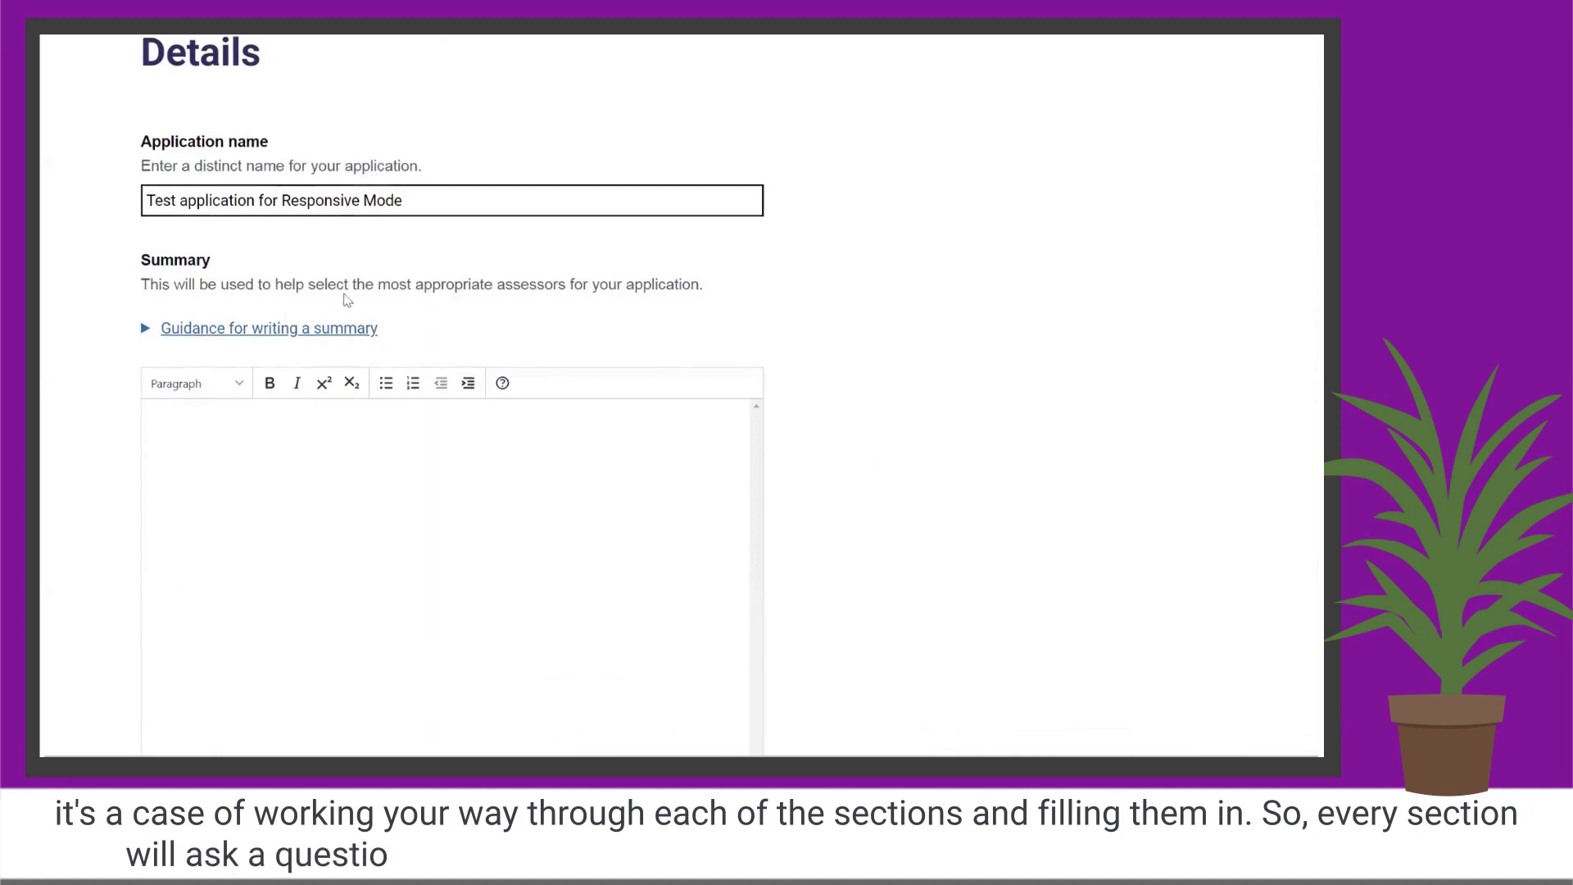
scroll(227, 233, "down", 1)
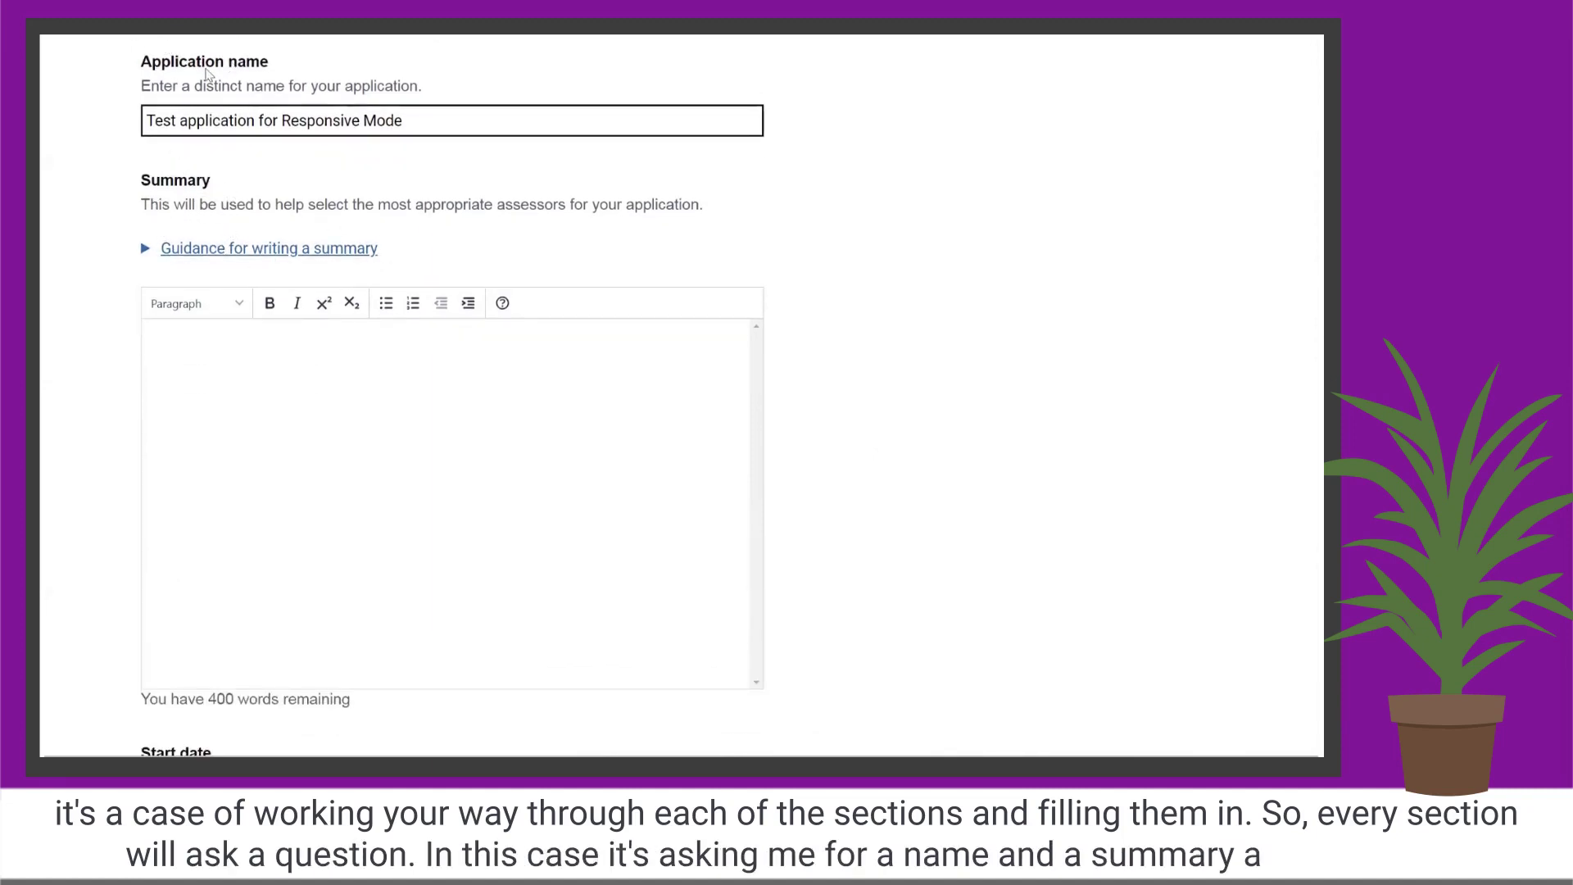
left_click(268, 251)
left_click_drag(268, 252, 345, 251)
left_click(345, 251)
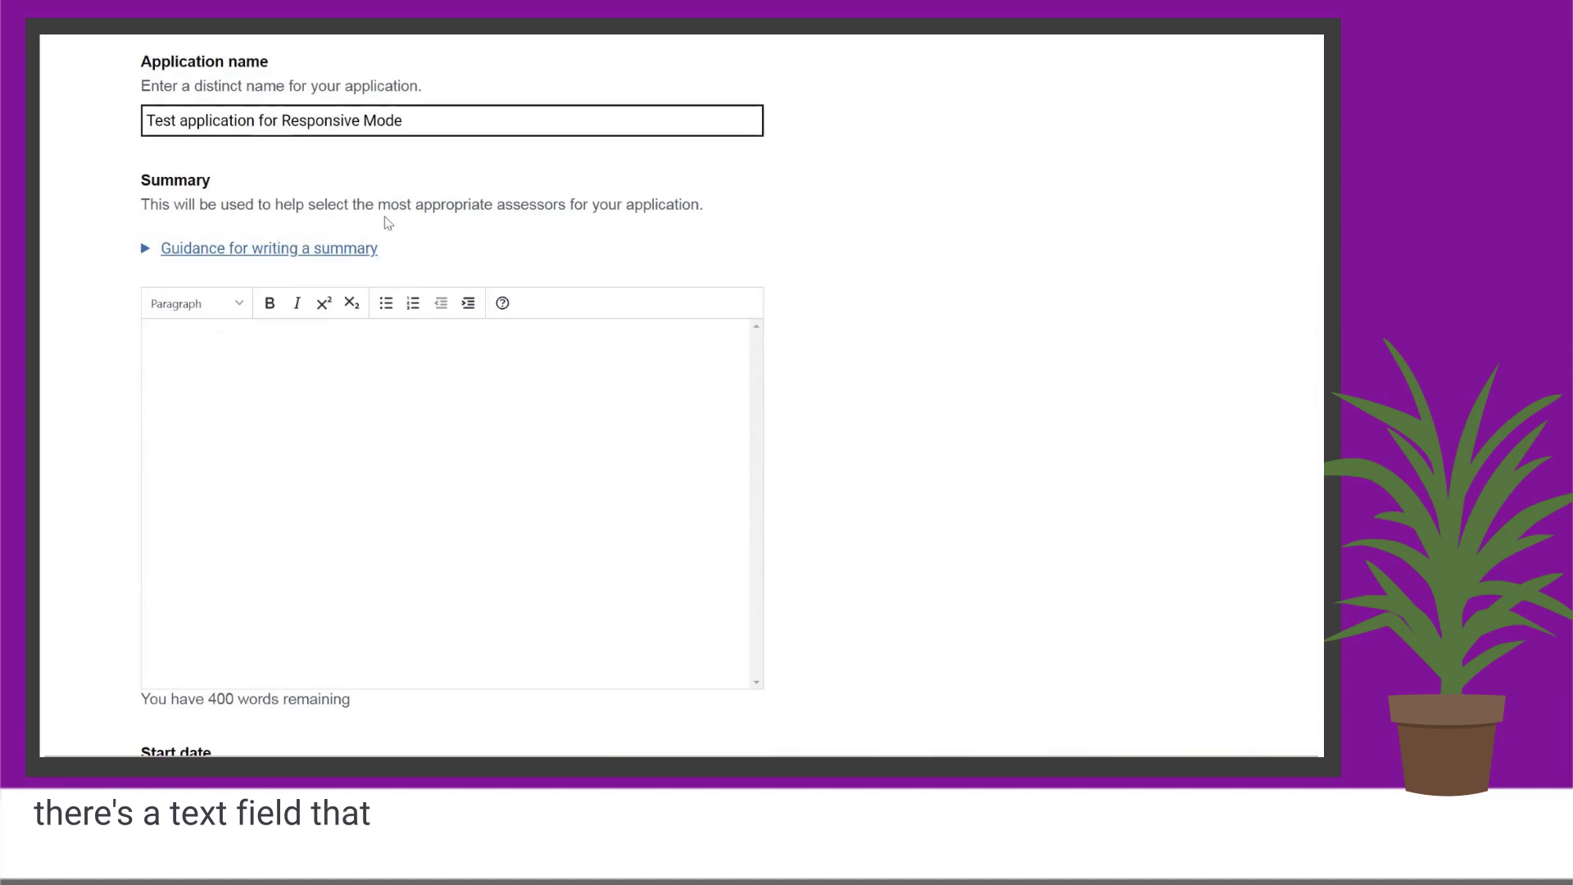
left_click(354, 251)
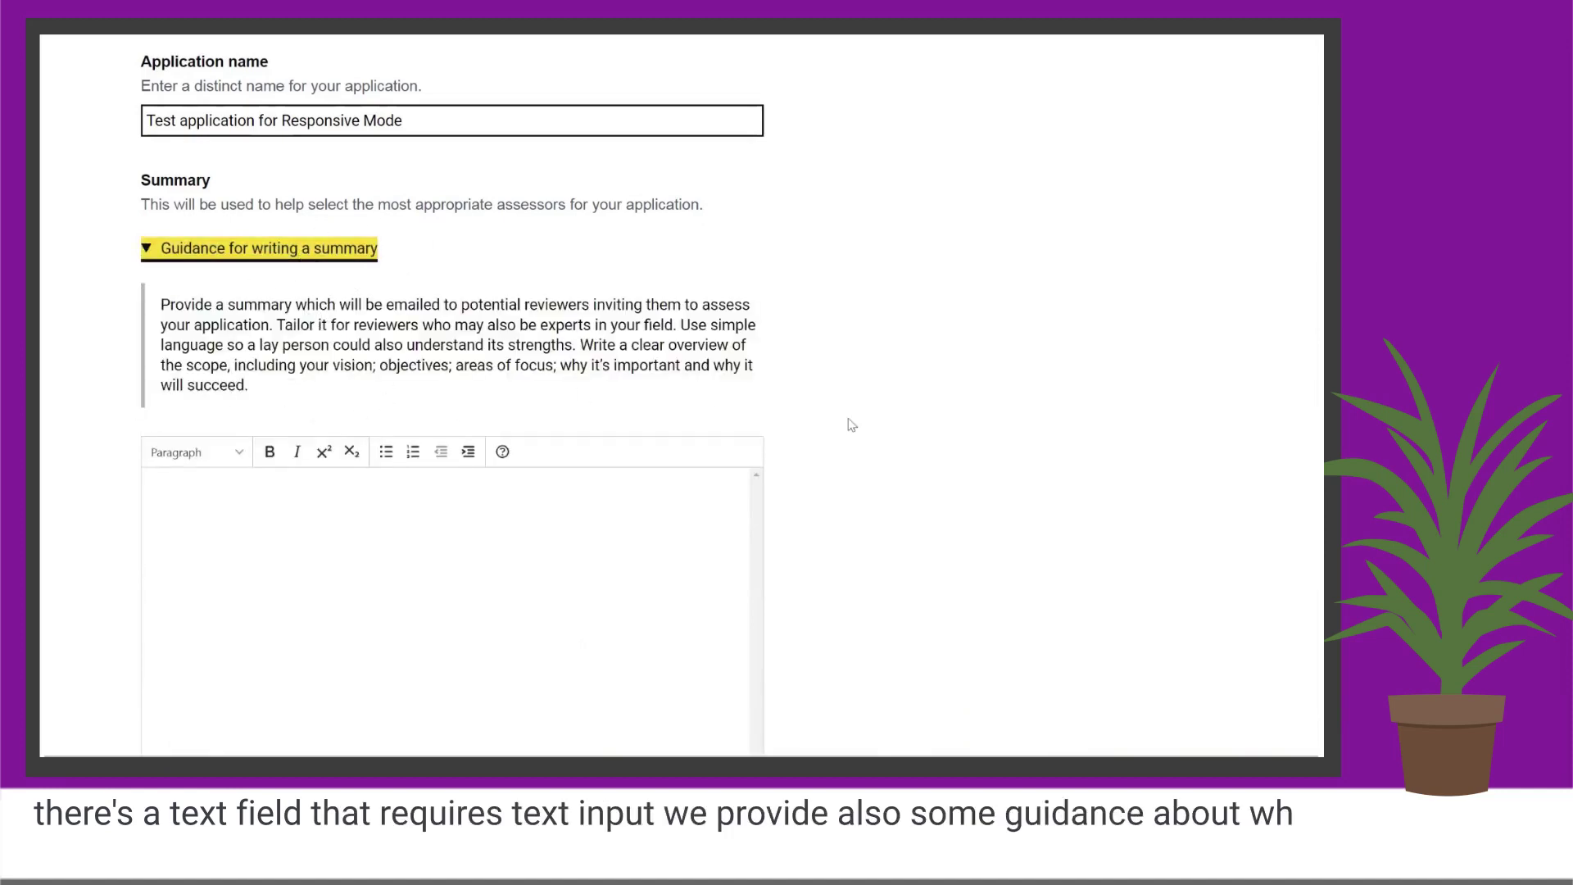
scroll(934, 459, "down", 1)
scroll(938, 466, "down", 2)
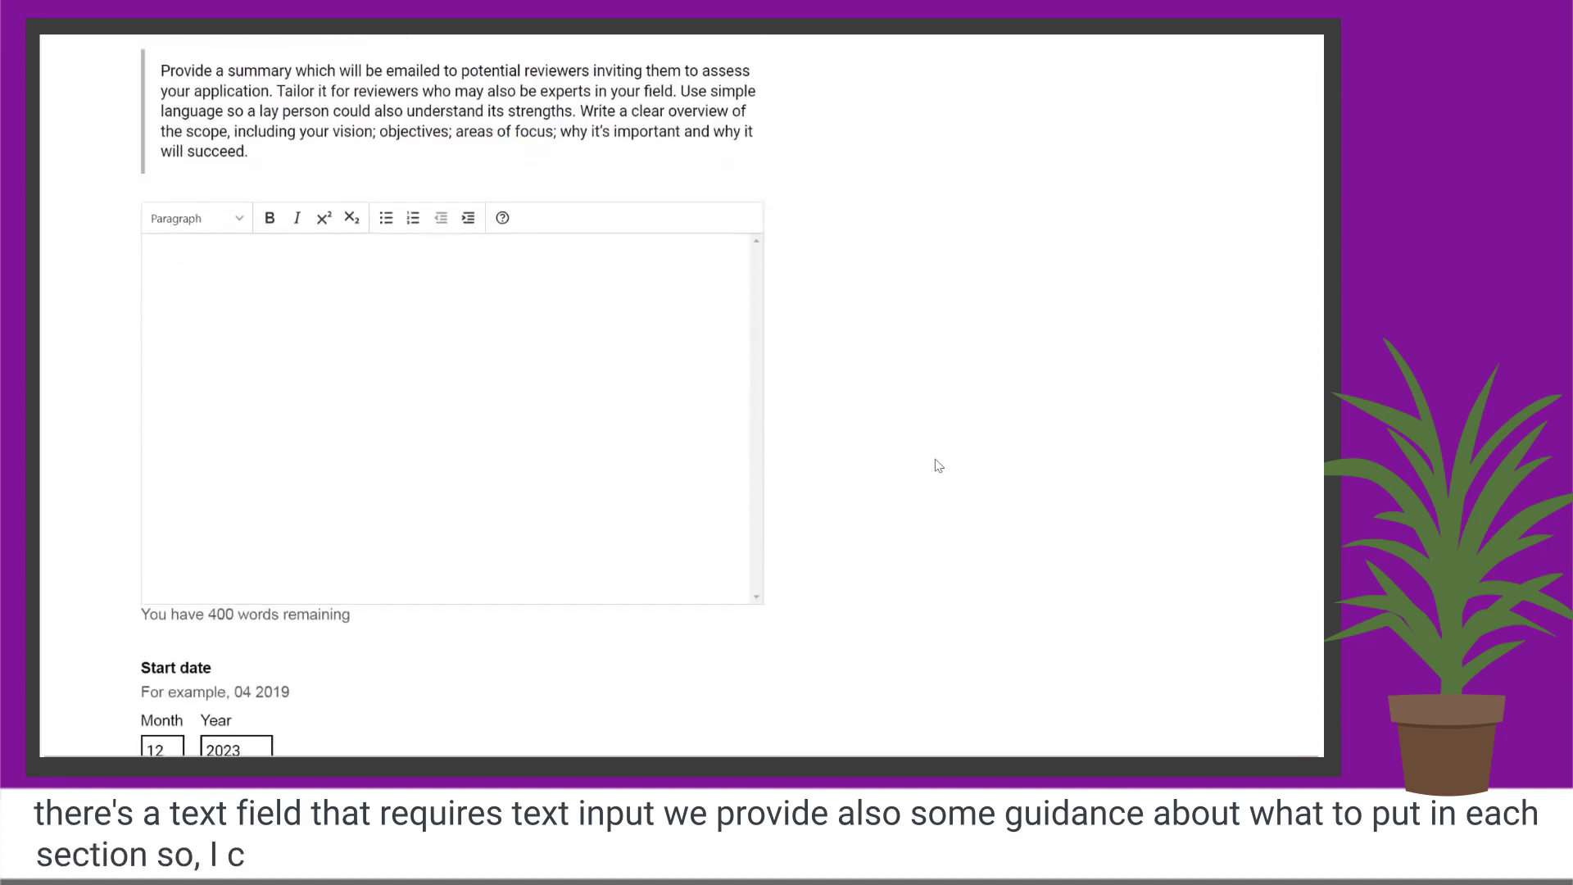
Enter the summary 'Can write summary.' and mark Details as complete.
left_click(333, 361)
type("C")
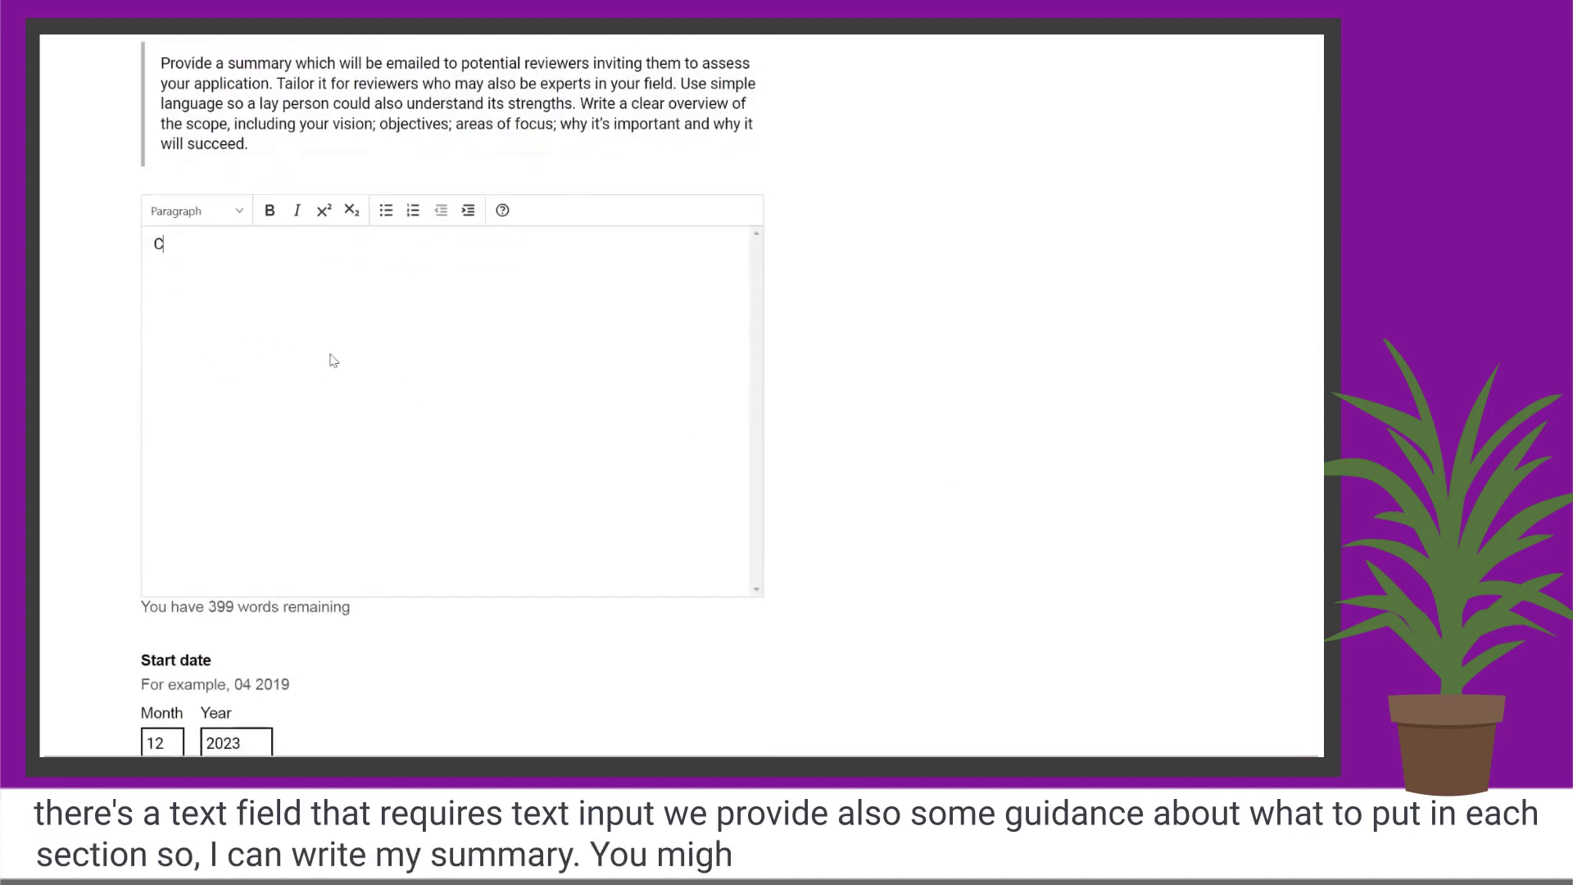
type("an write ")
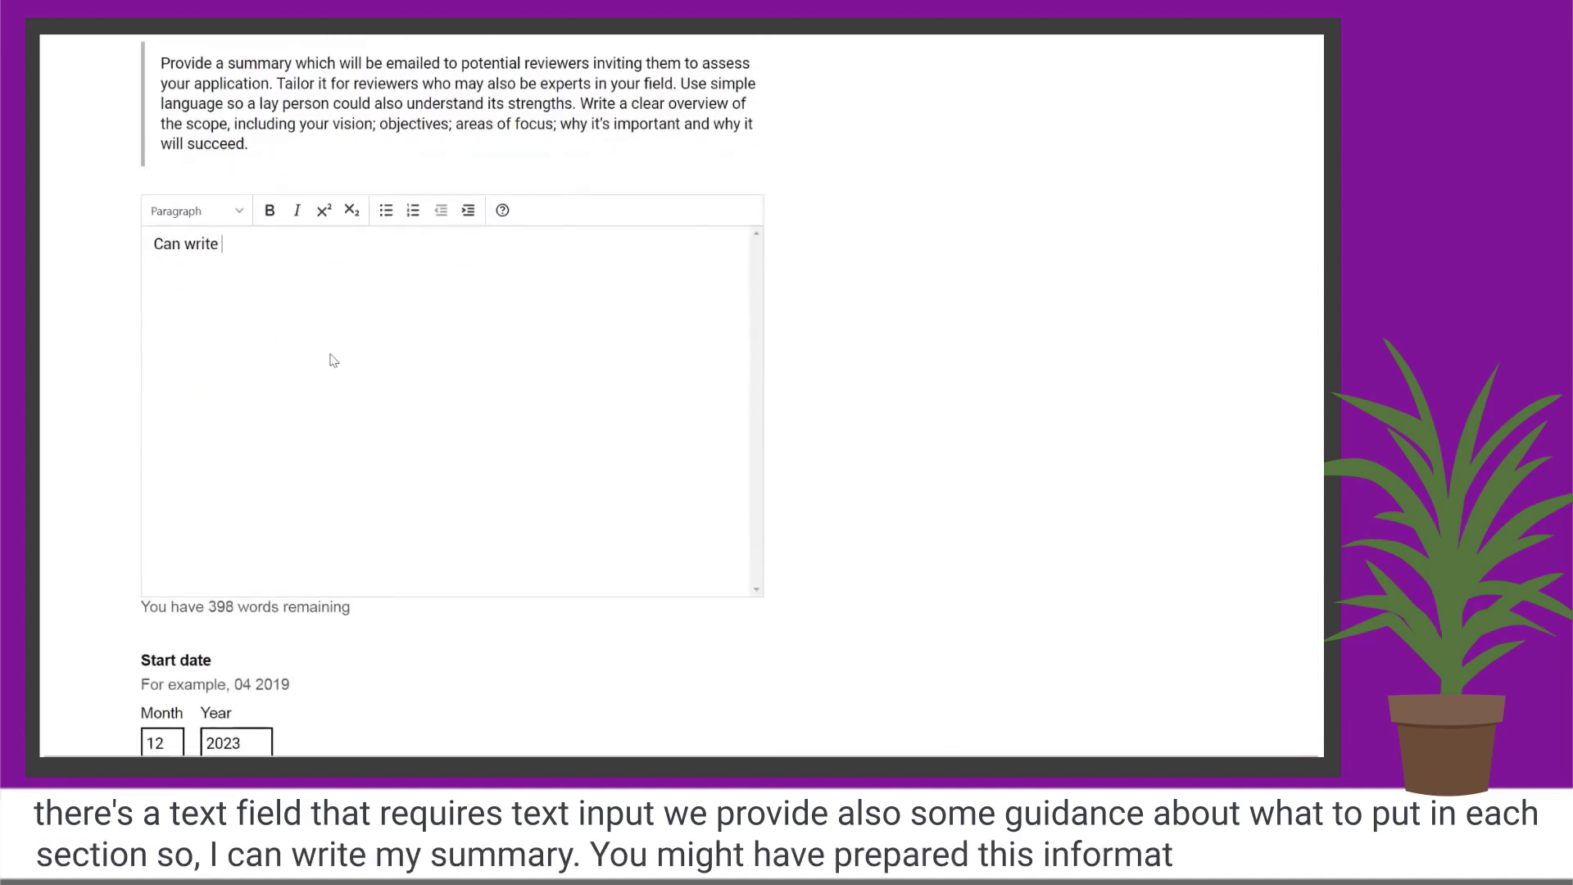
type("summary.")
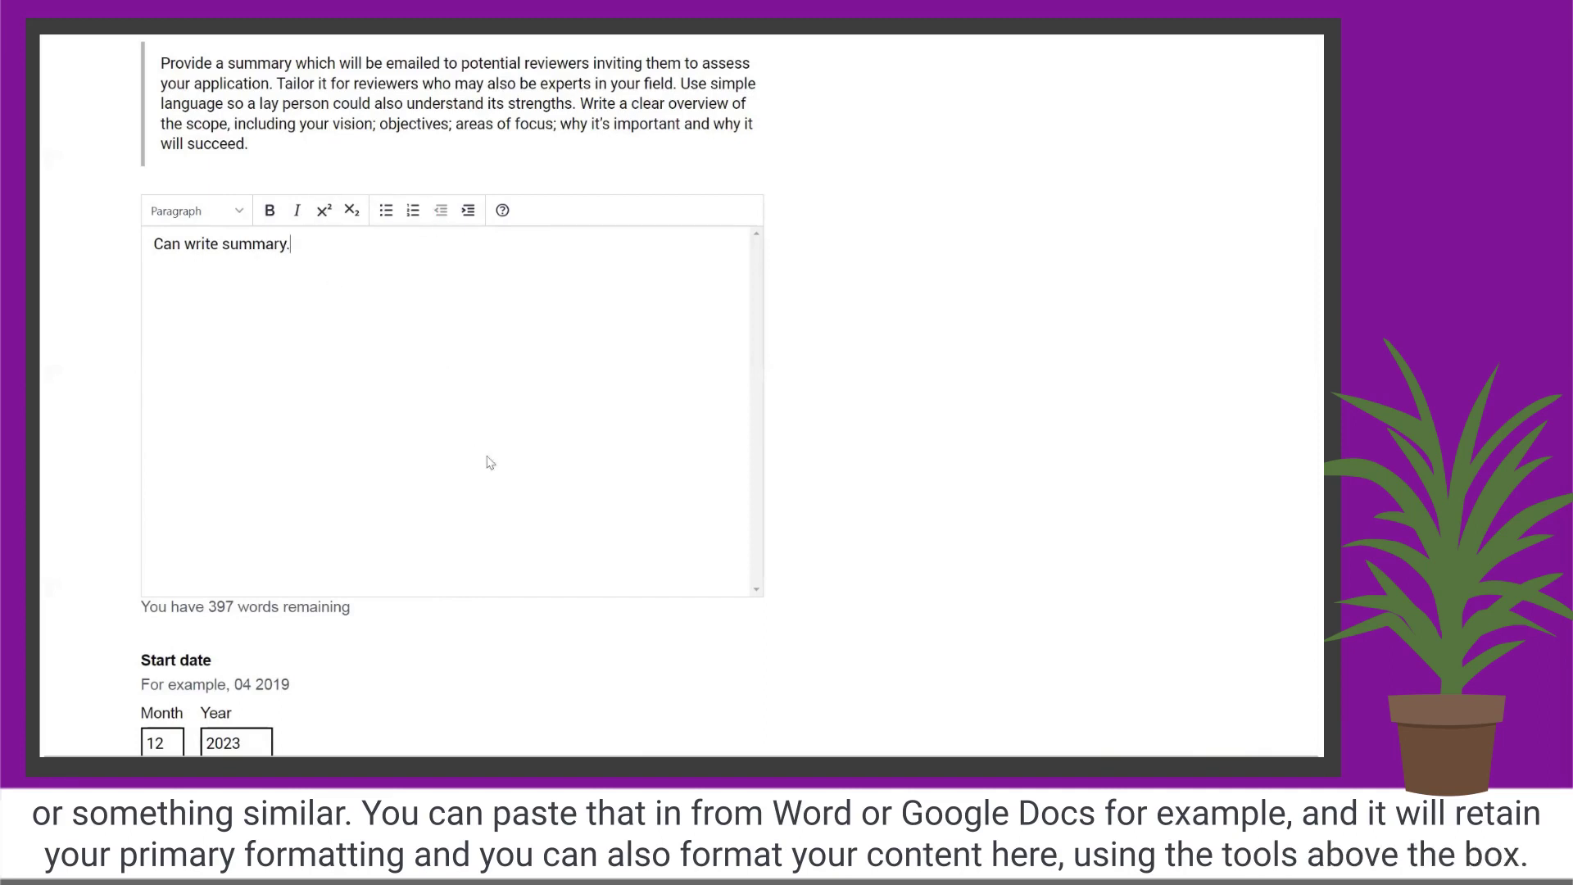
scroll(864, 404, "down", 1)
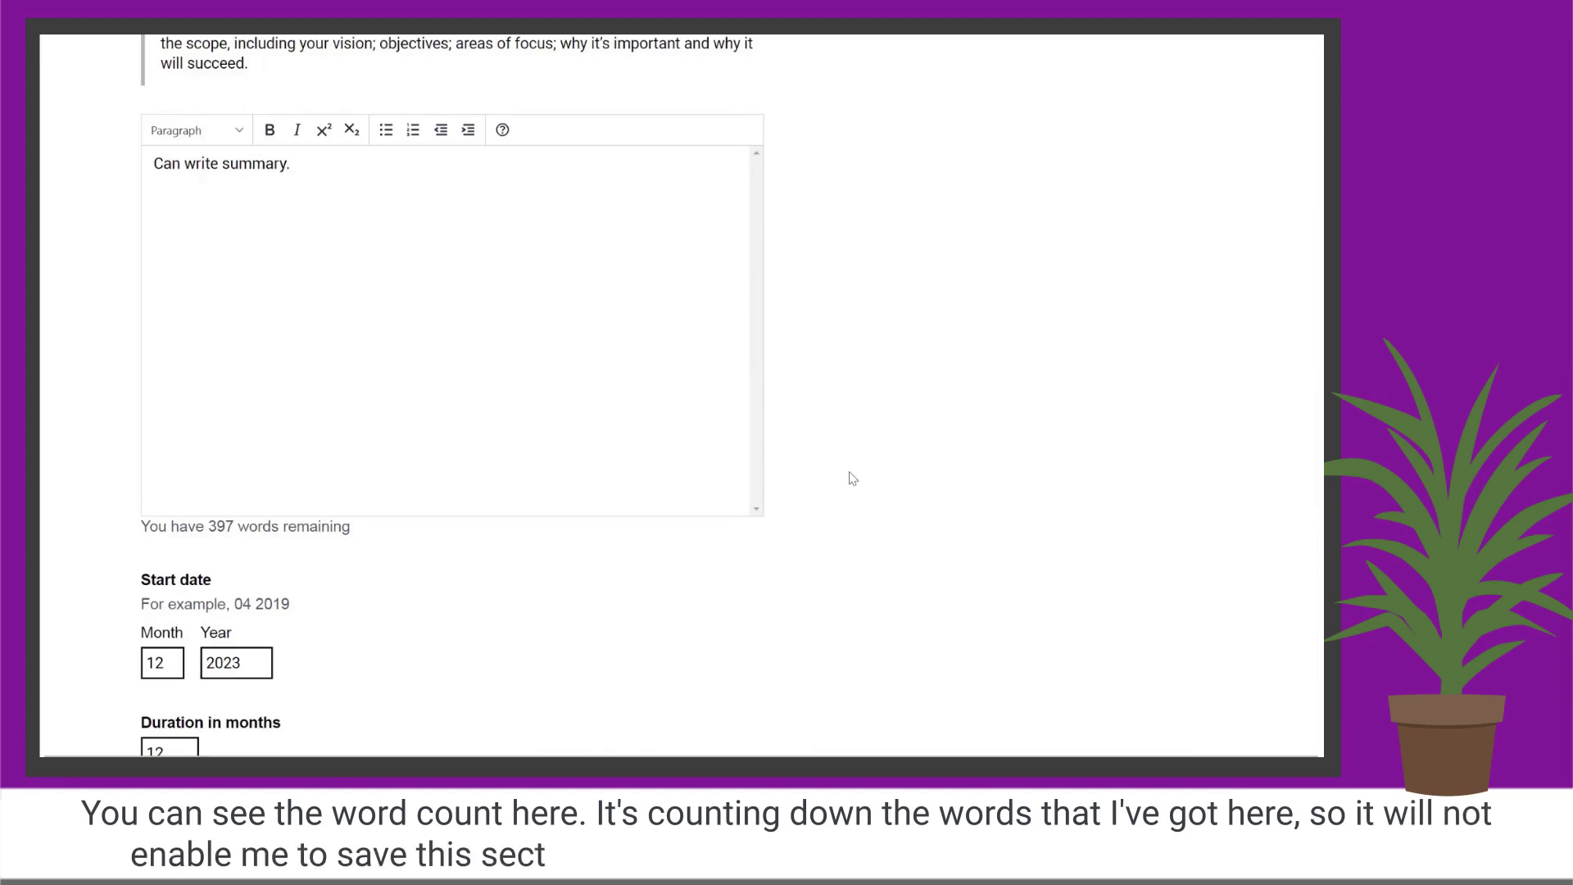
scroll(852, 478, "down", 1)
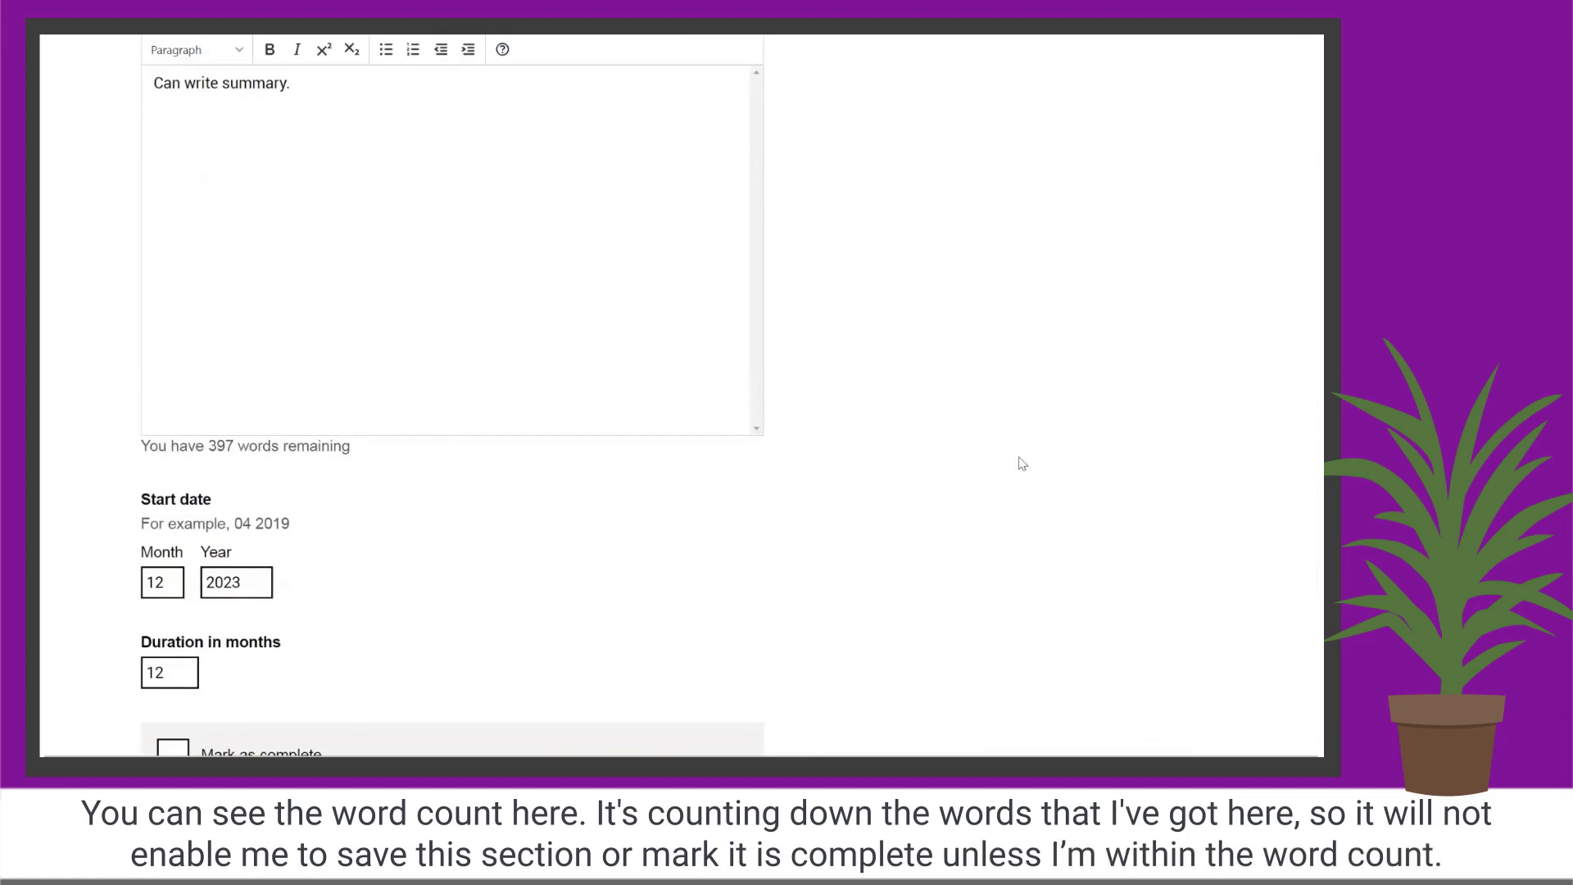
scroll(1023, 464, "down", 2)
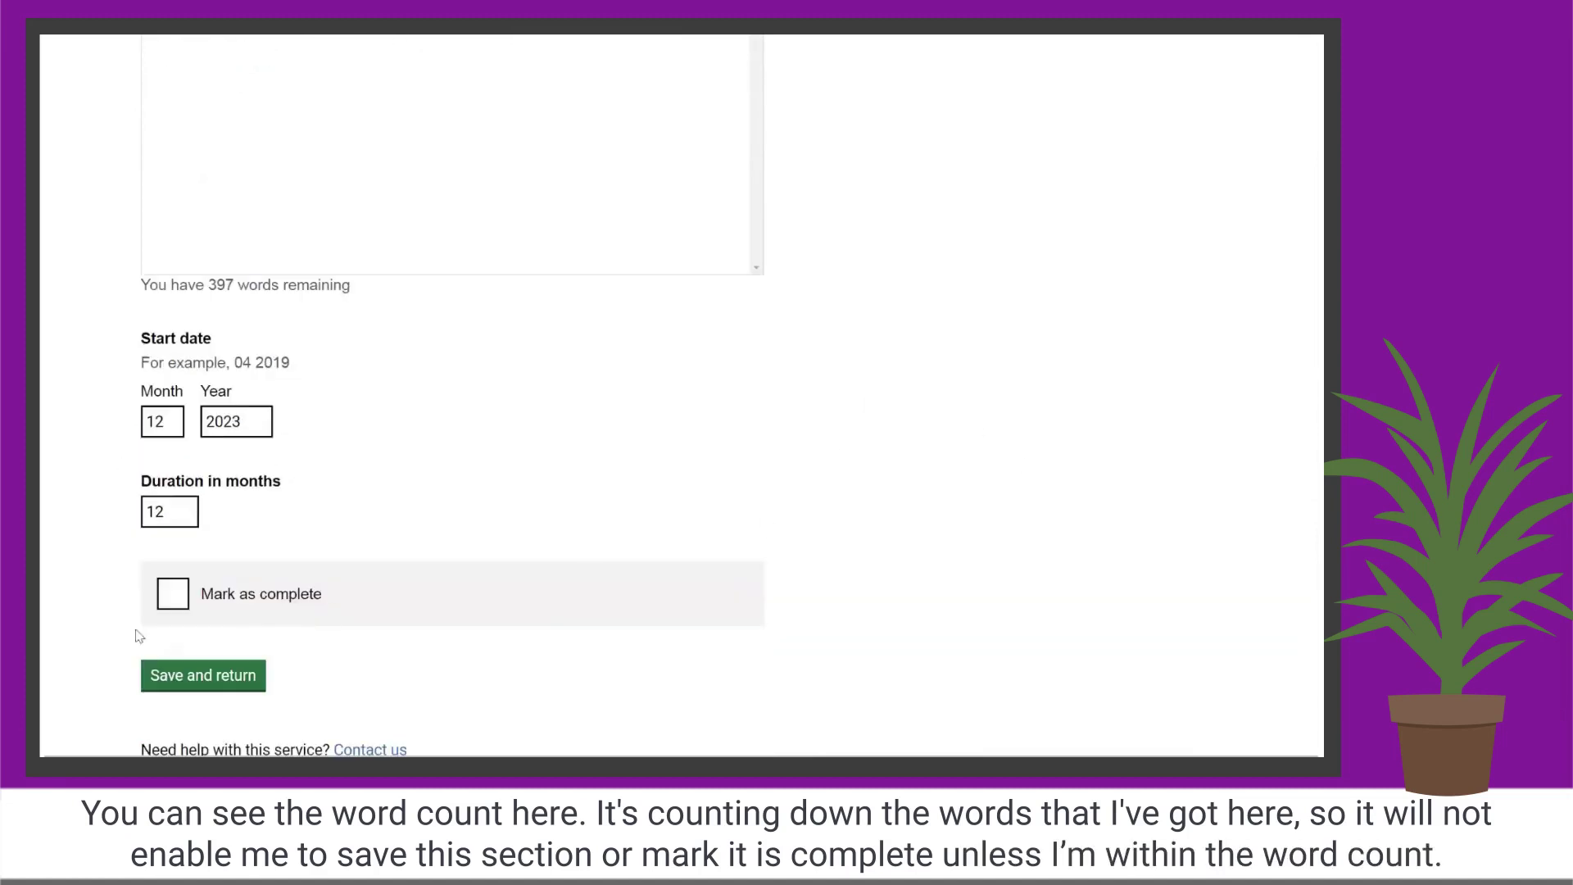
left_click(172, 593)
left_click(233, 685)
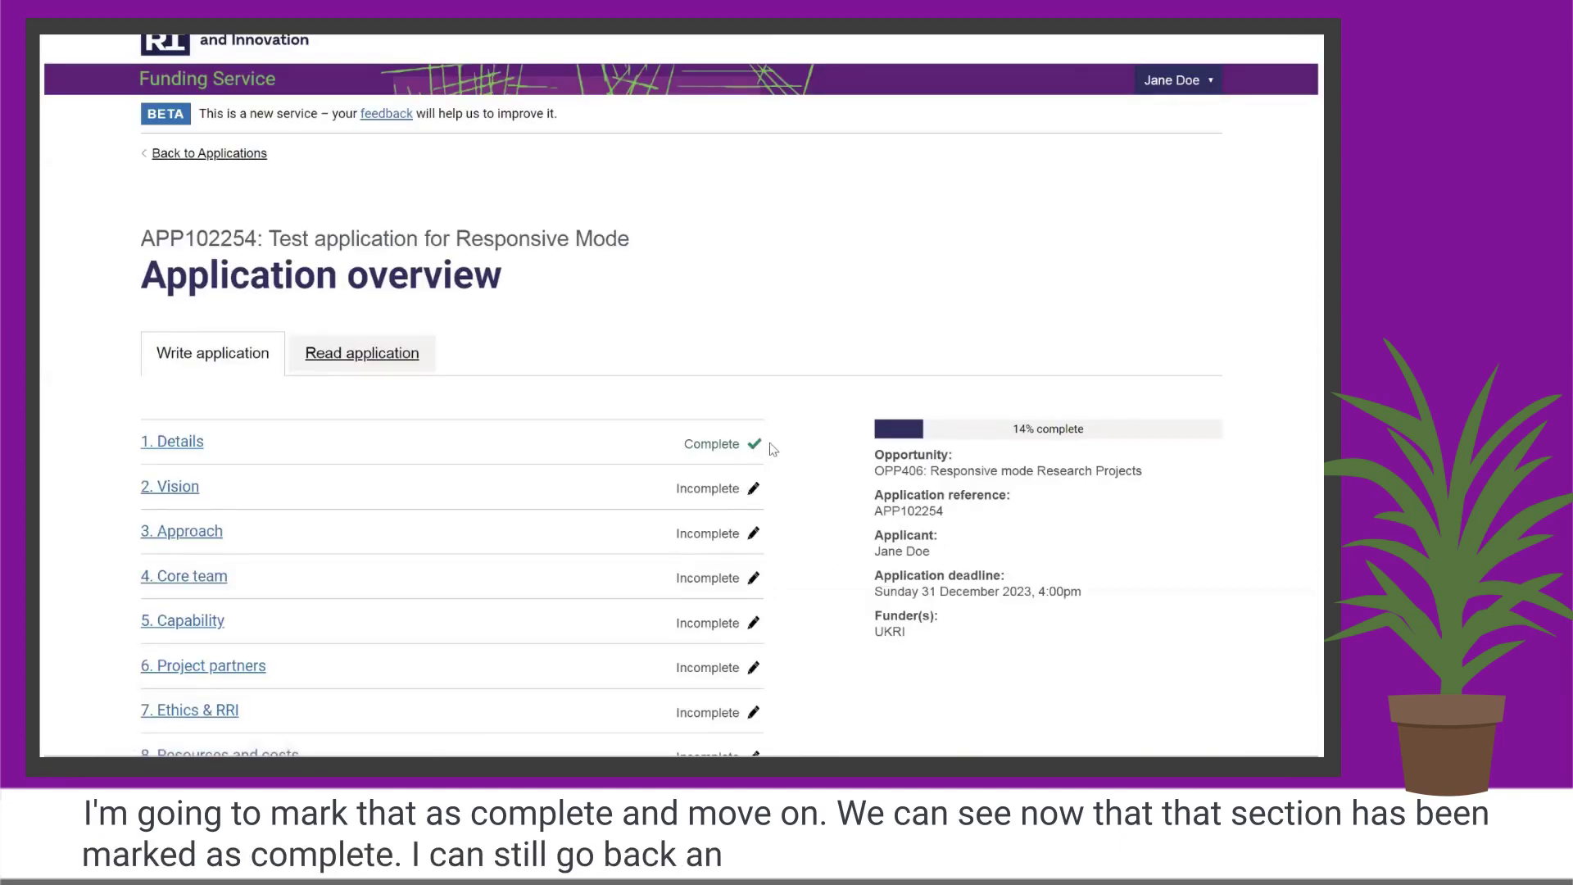
scroll(853, 379, "down", 2)
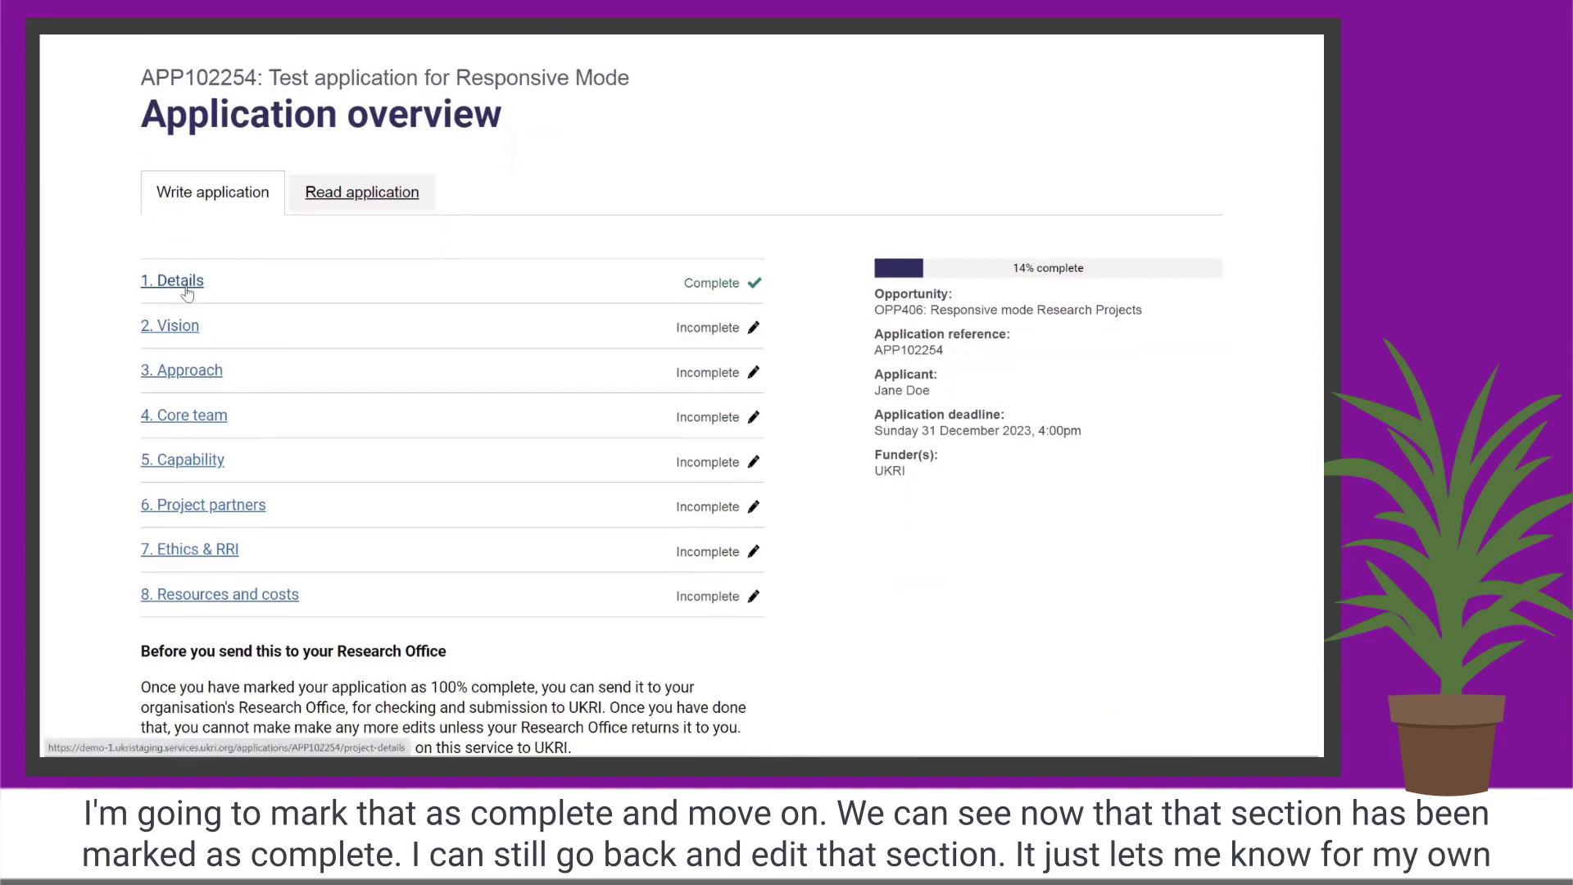
left_click(187, 291)
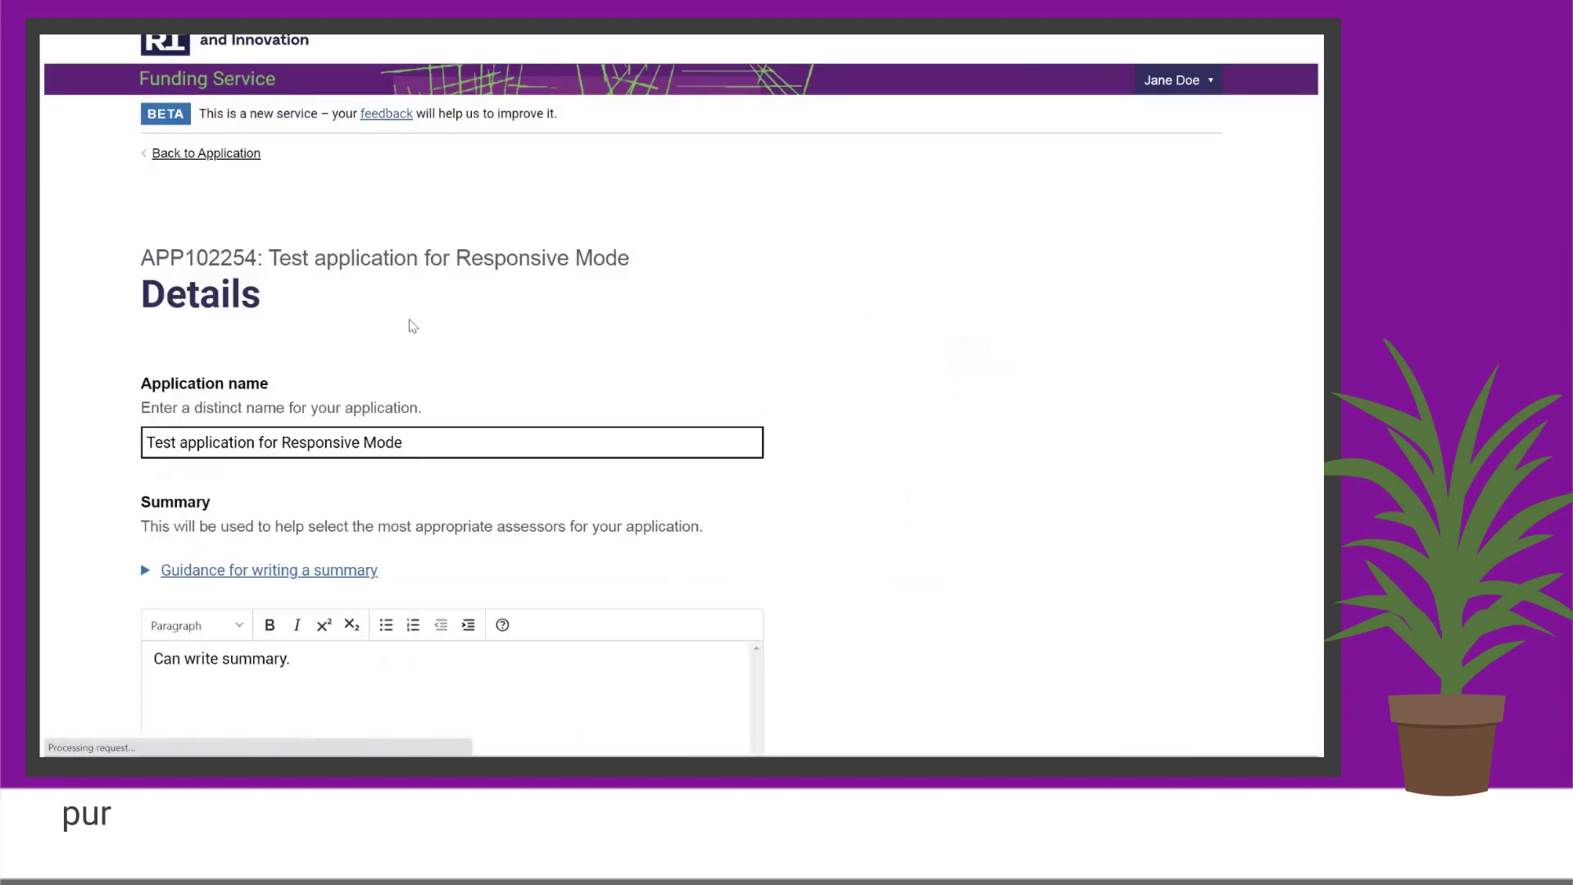
scroll(842, 399, "down", 3)
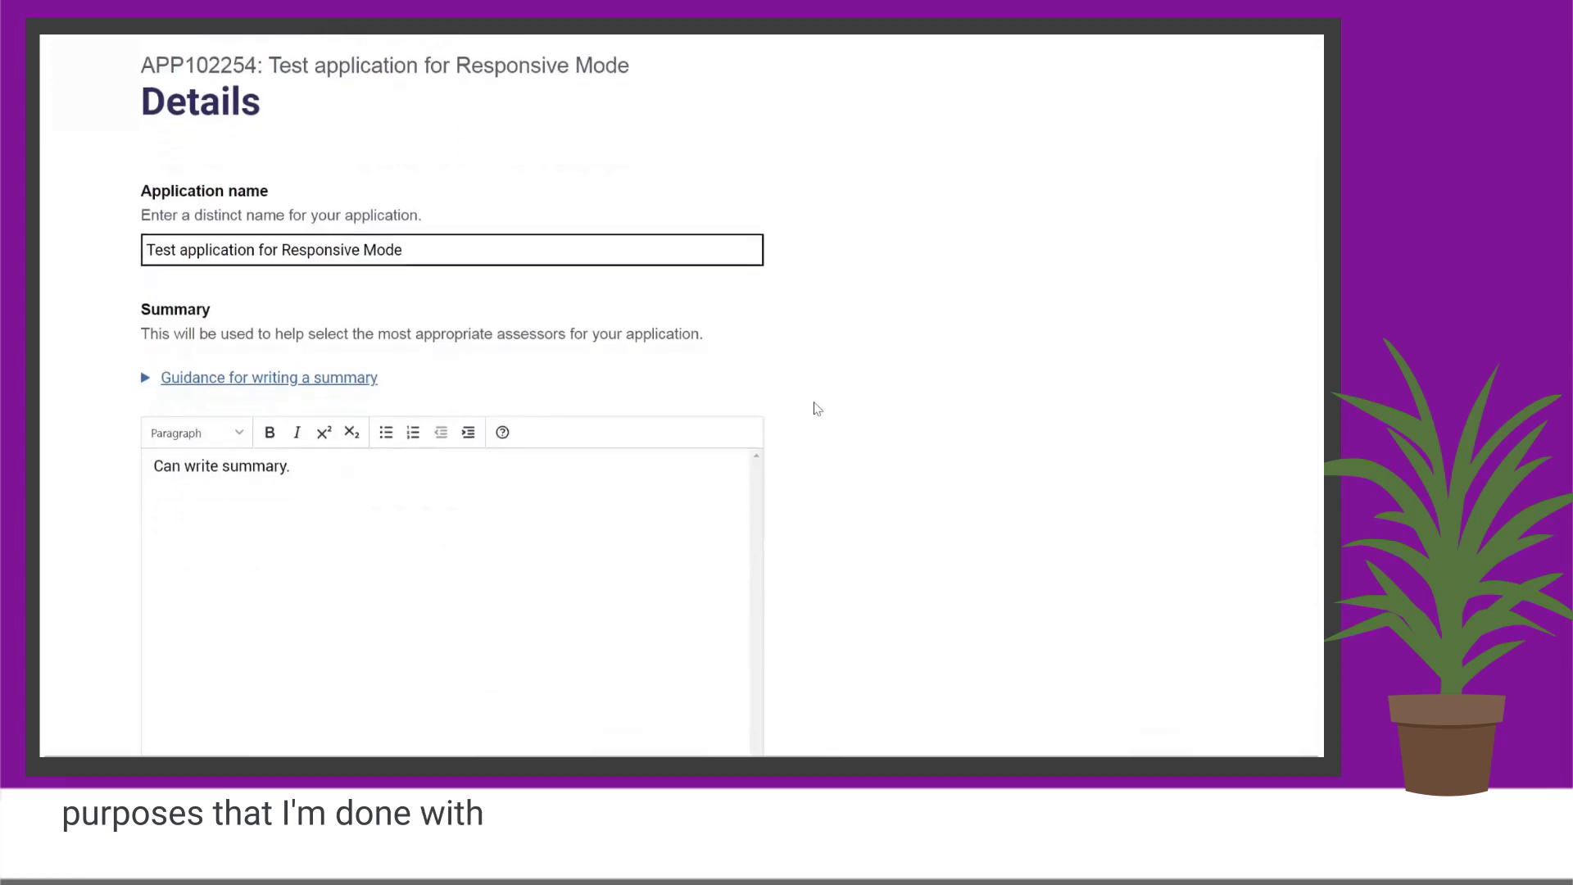
scroll(817, 408, "down", 1)
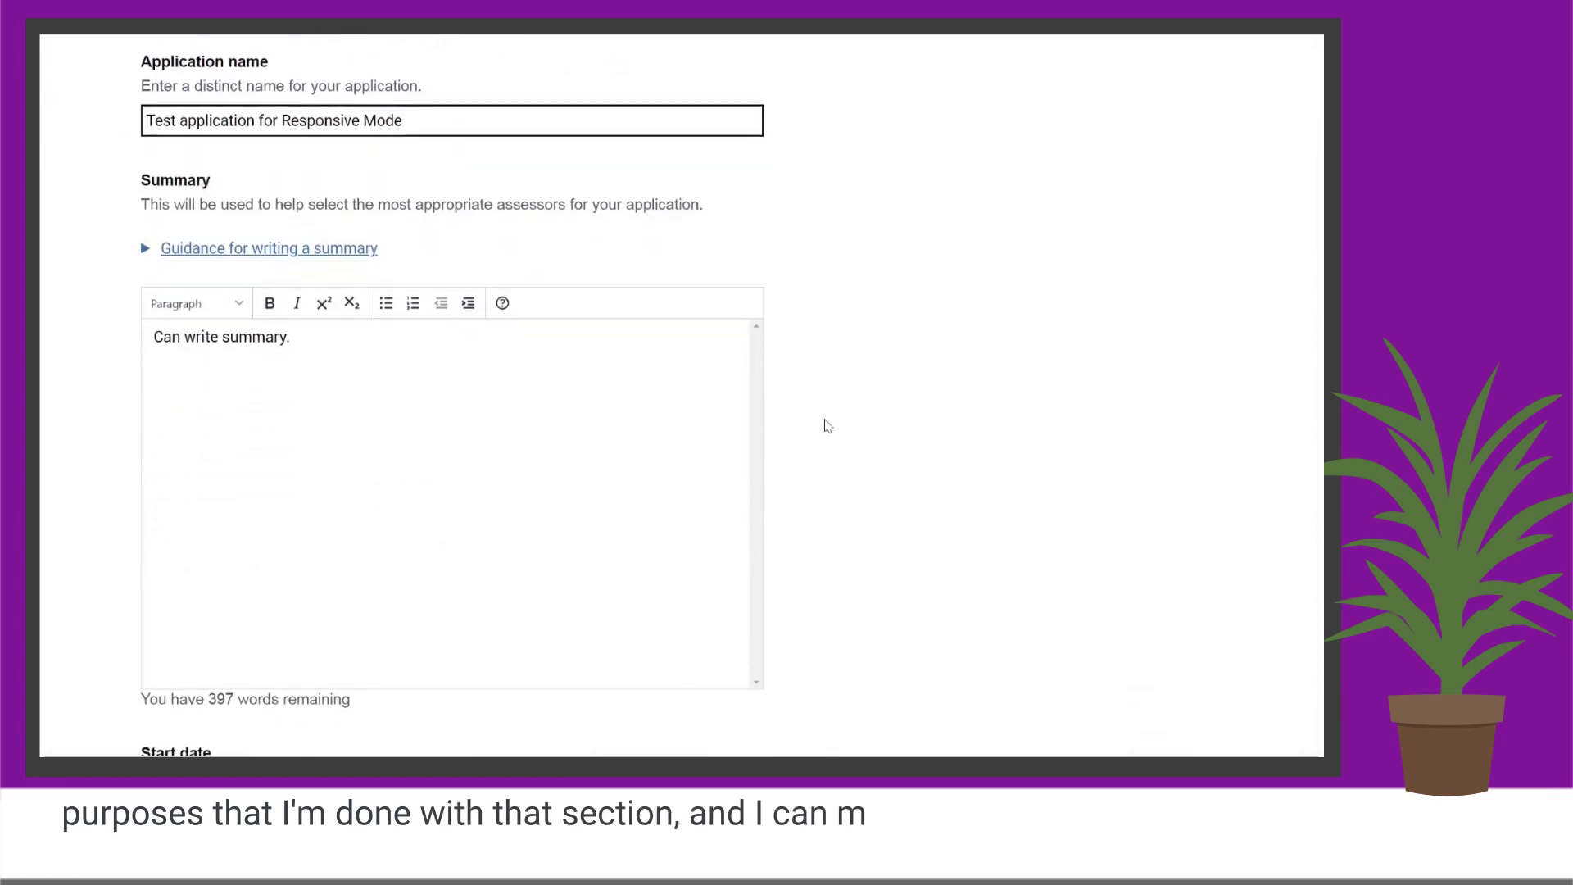
scroll(827, 435, "down", 4)
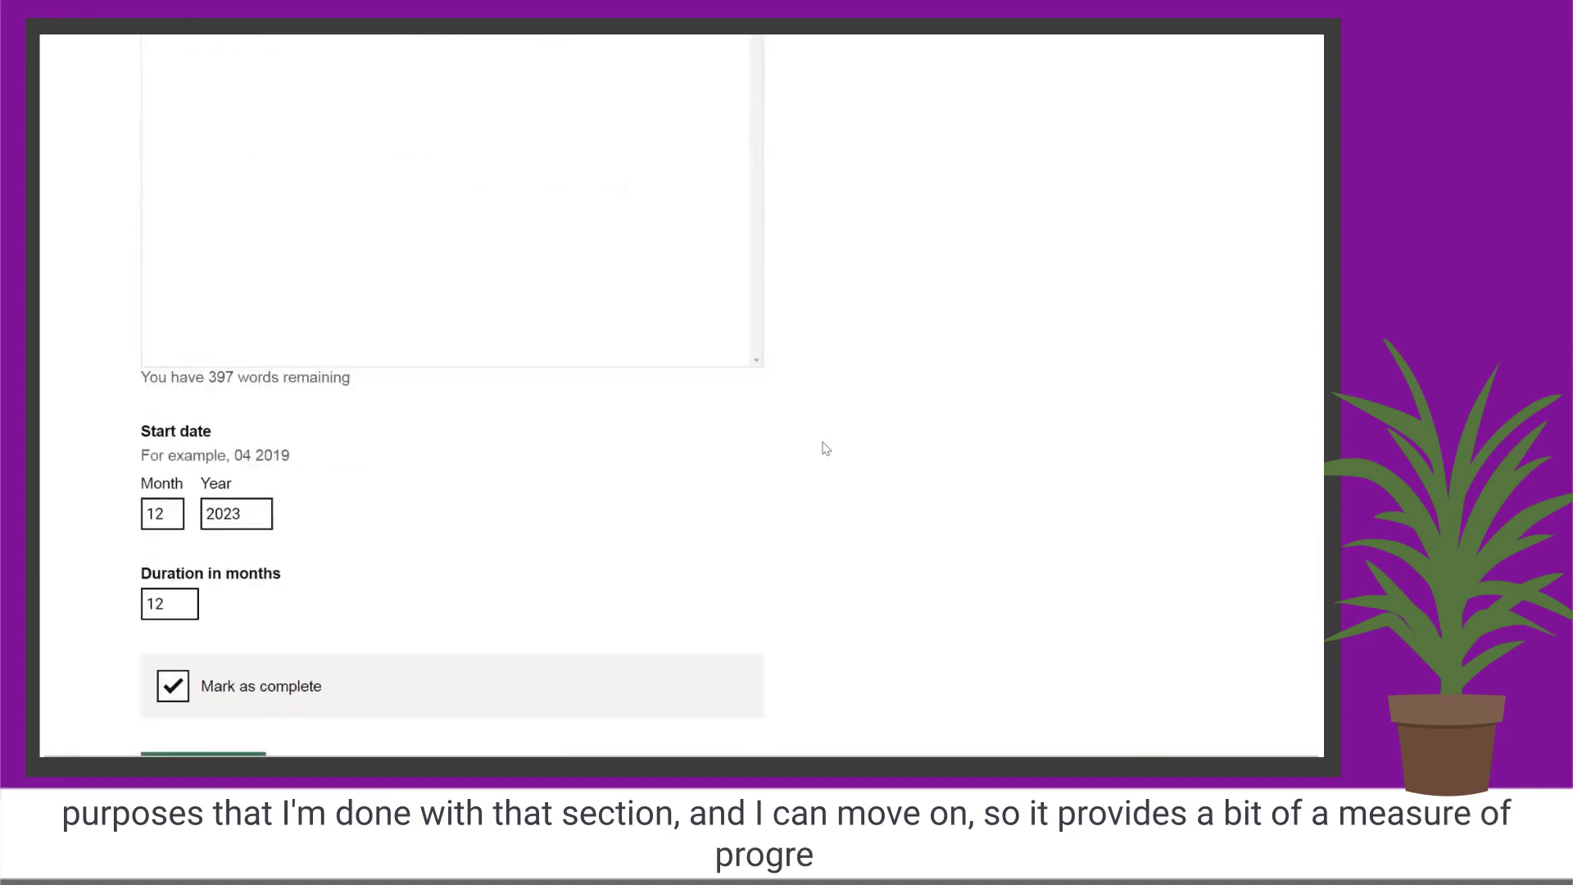
scroll(356, 657, "down", 3)
left_click(245, 527)
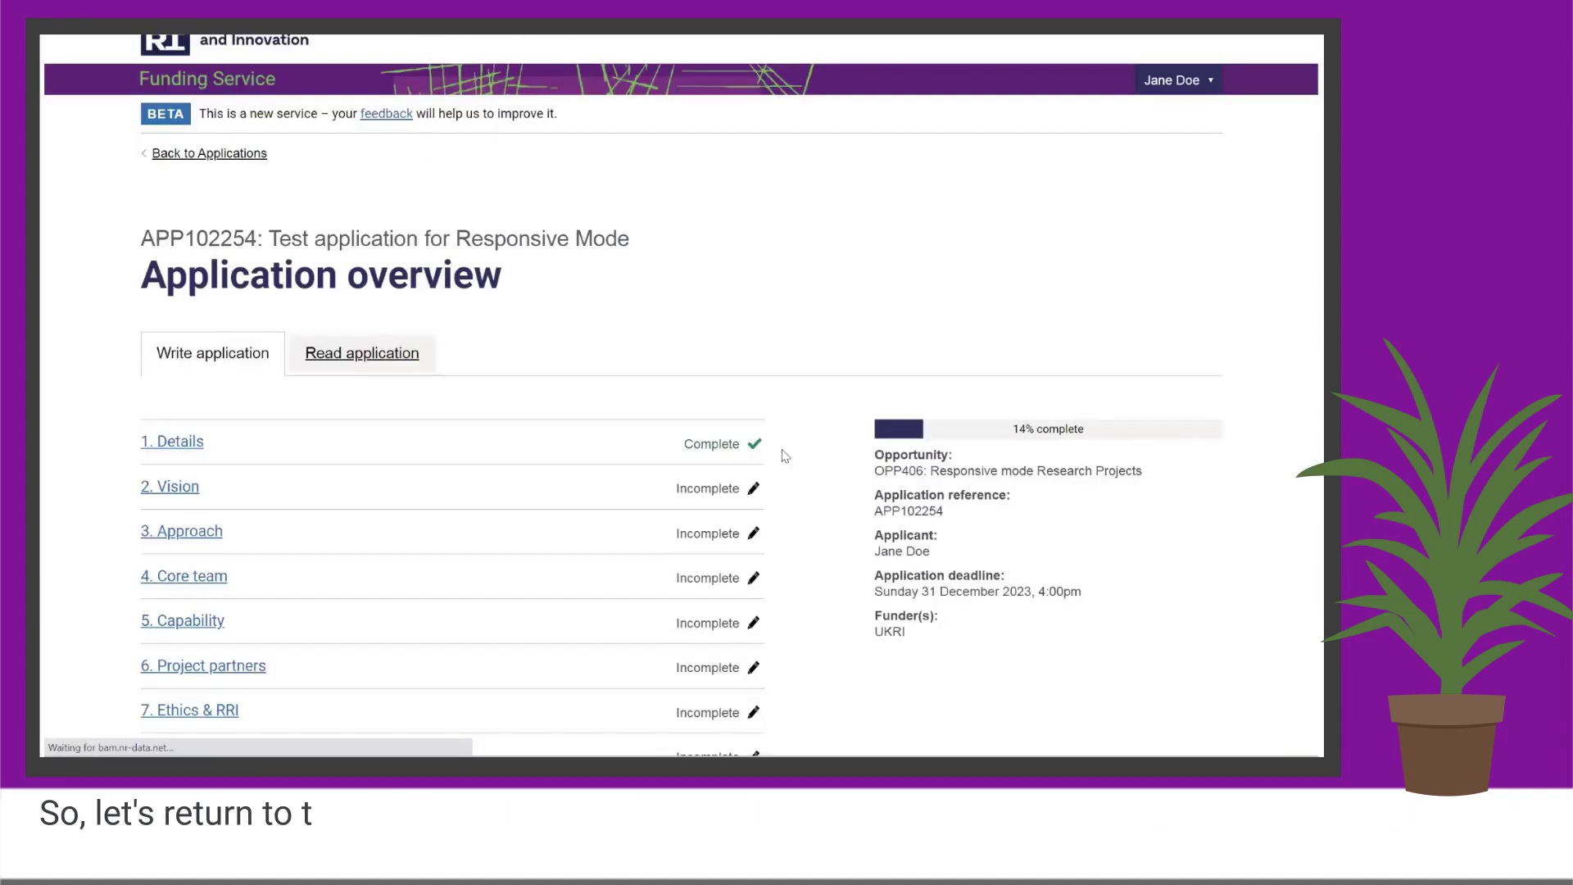
scroll(782, 467, "down", 2)
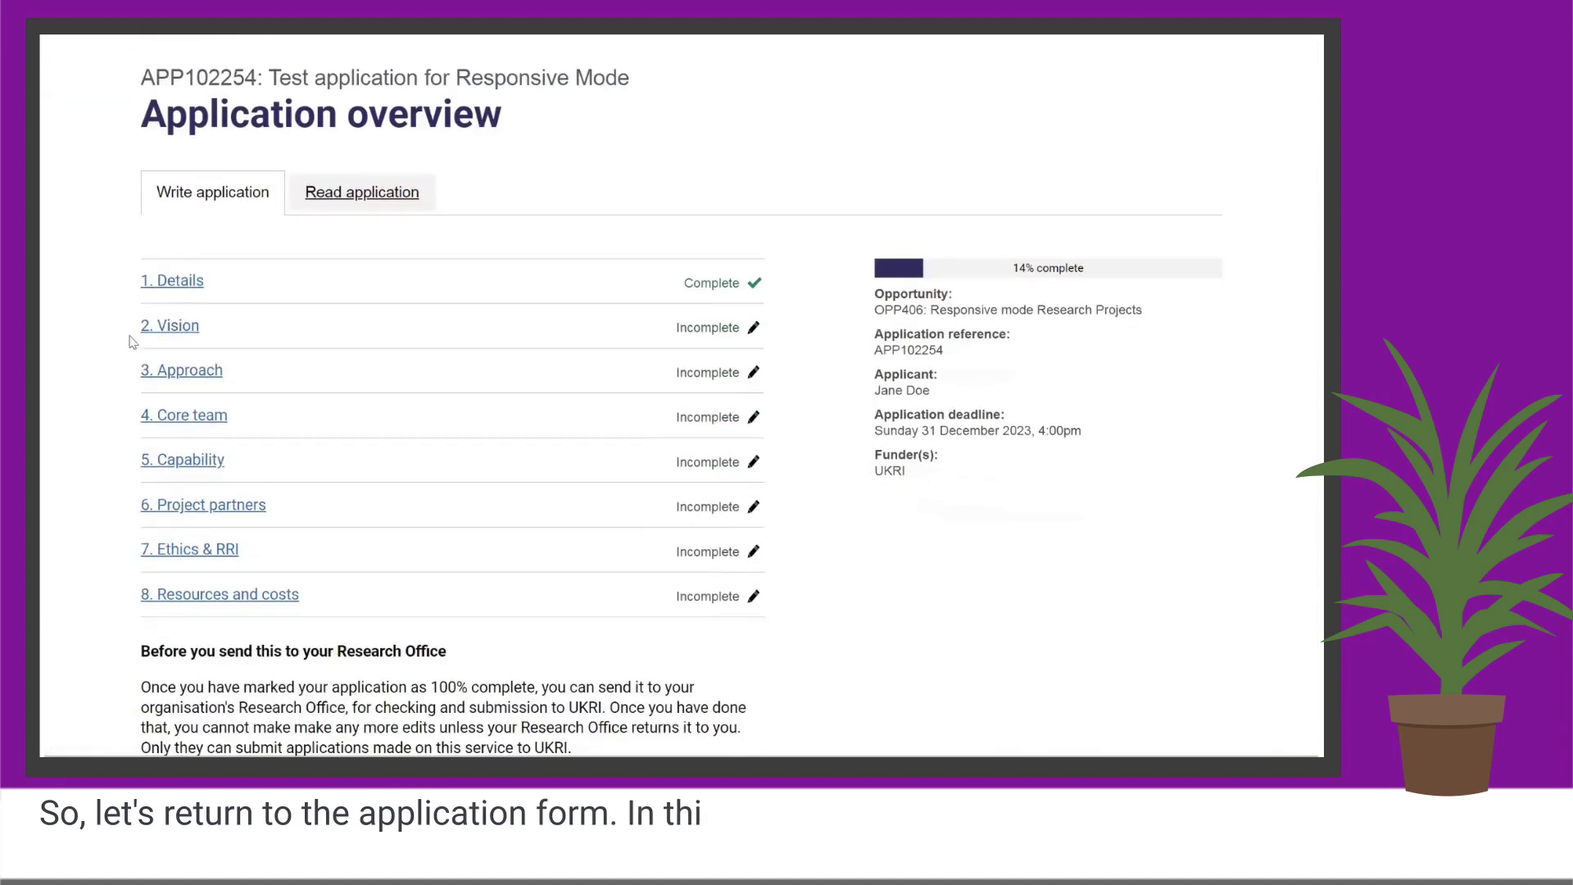
Open the Vision section and expand 'What the assessors are looking for in your response'.
left_click(183, 331)
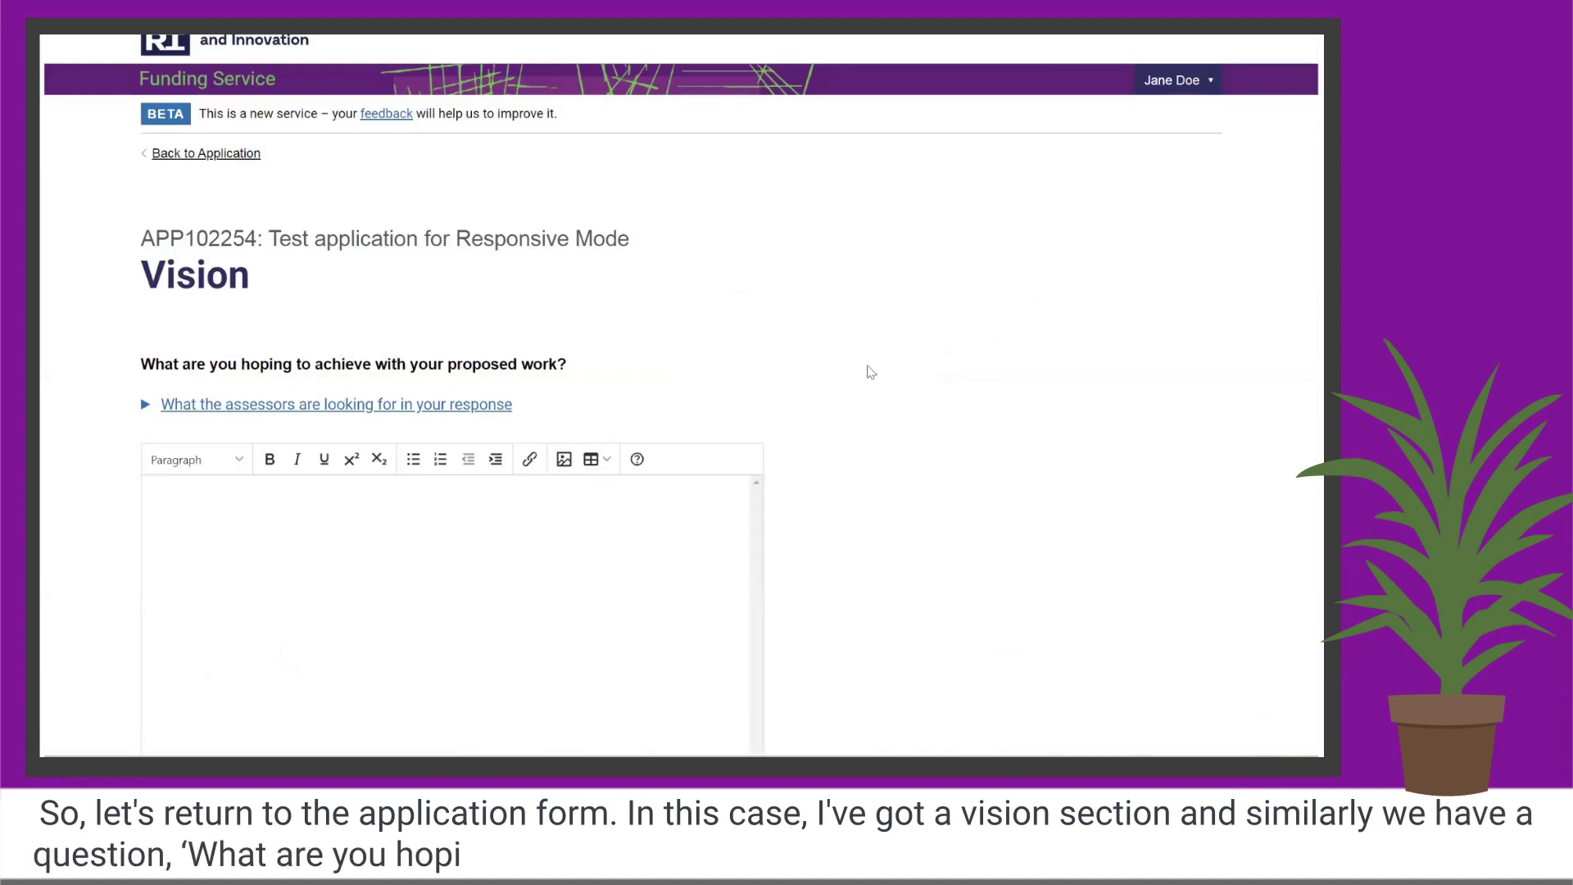
scroll(868, 371, "down", 1)
scroll(871, 373, "down", 1)
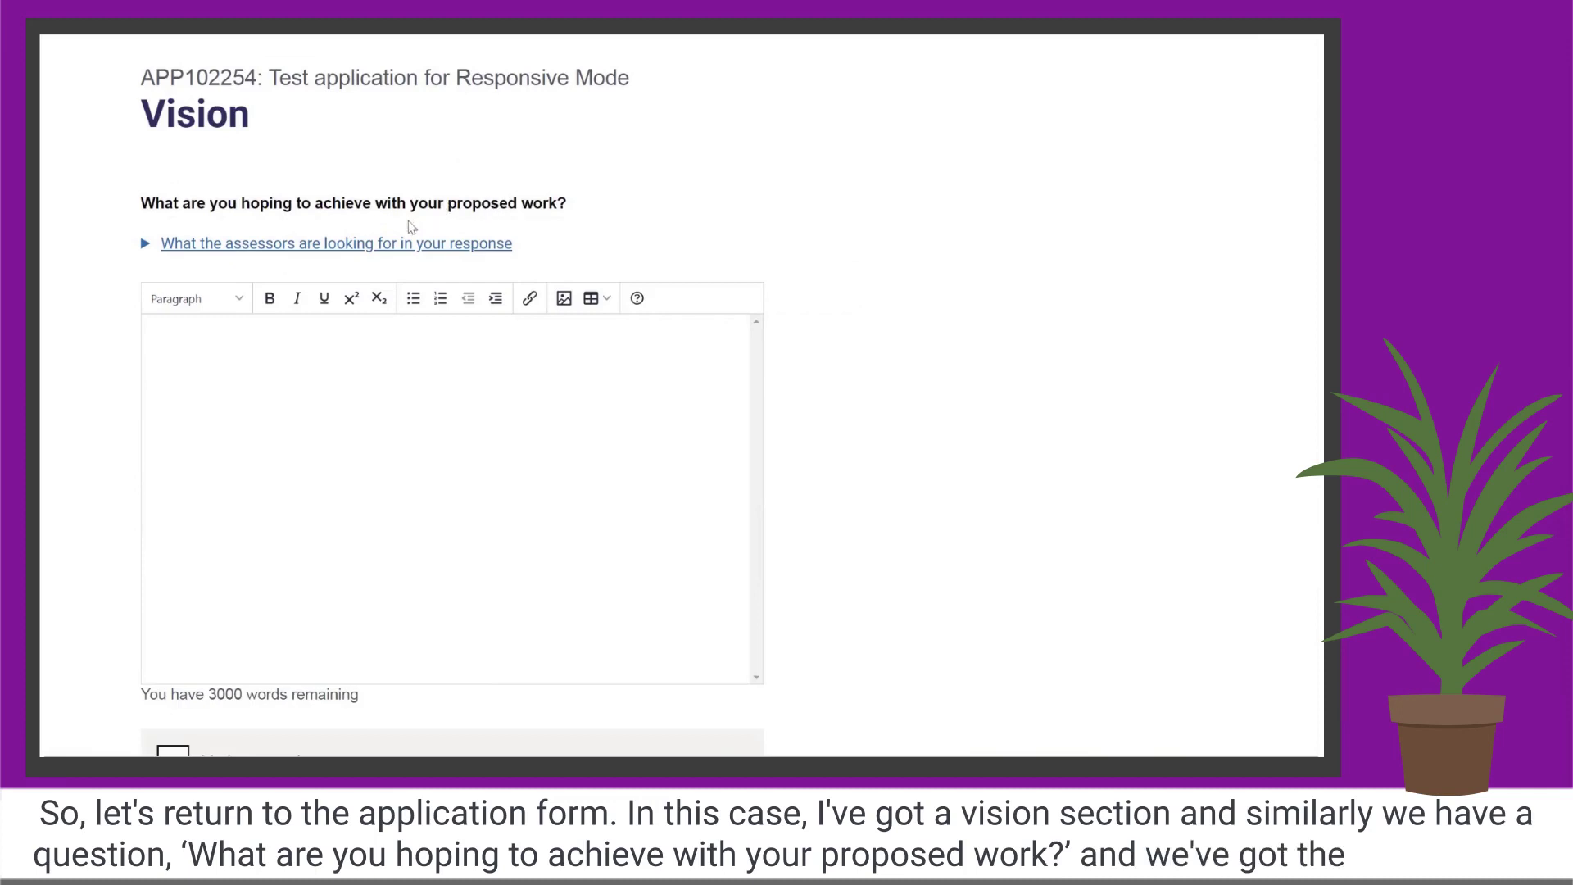
left_click(360, 243)
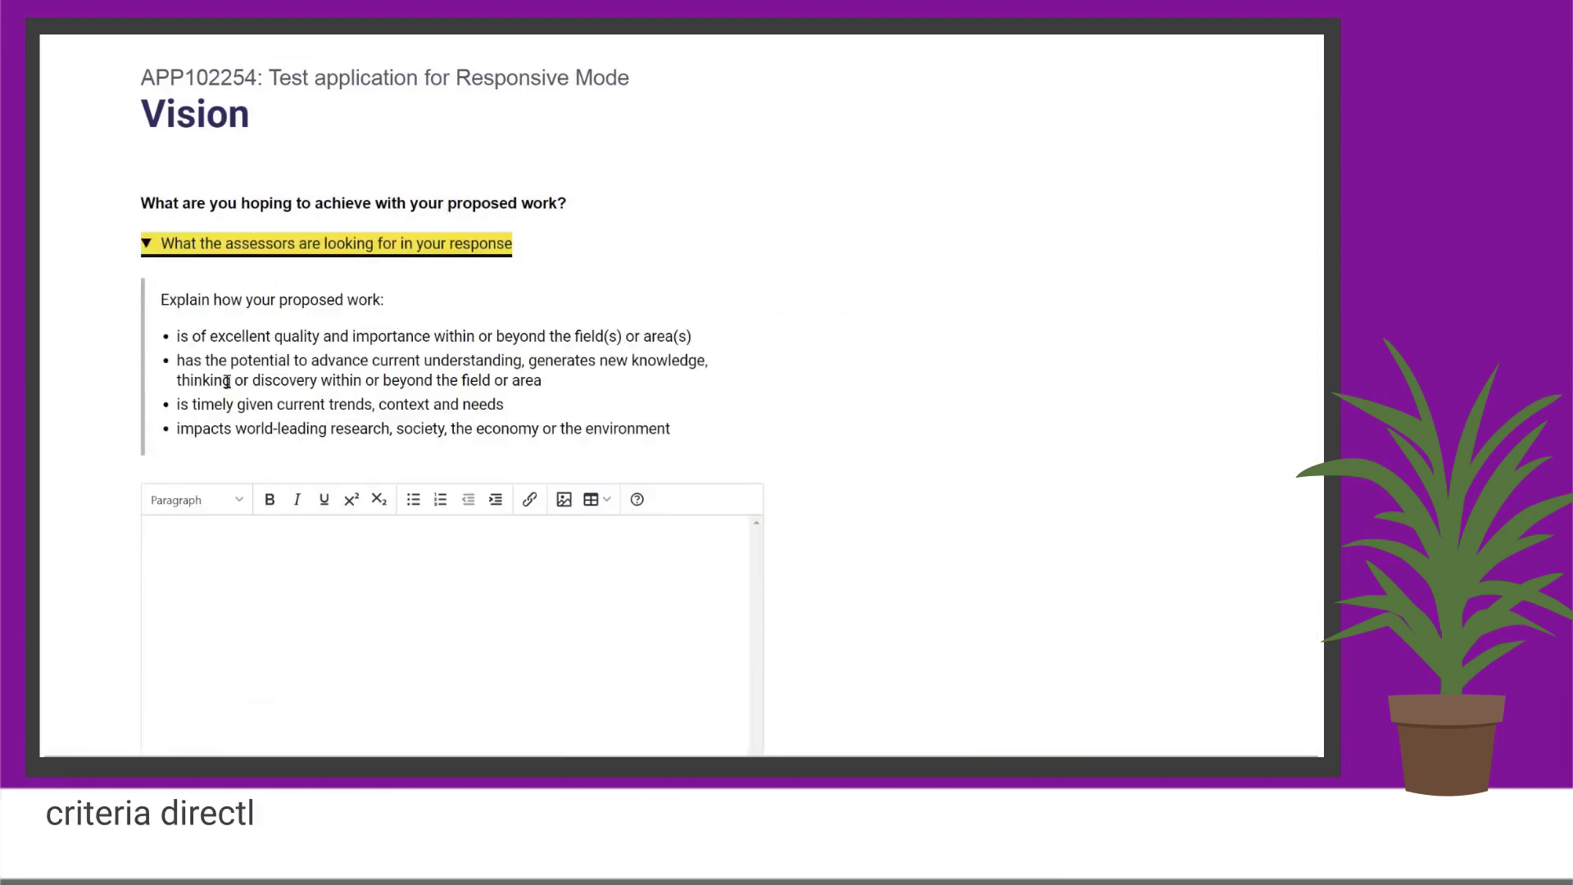
left_click(783, 379)
scroll(857, 386, "down", 2)
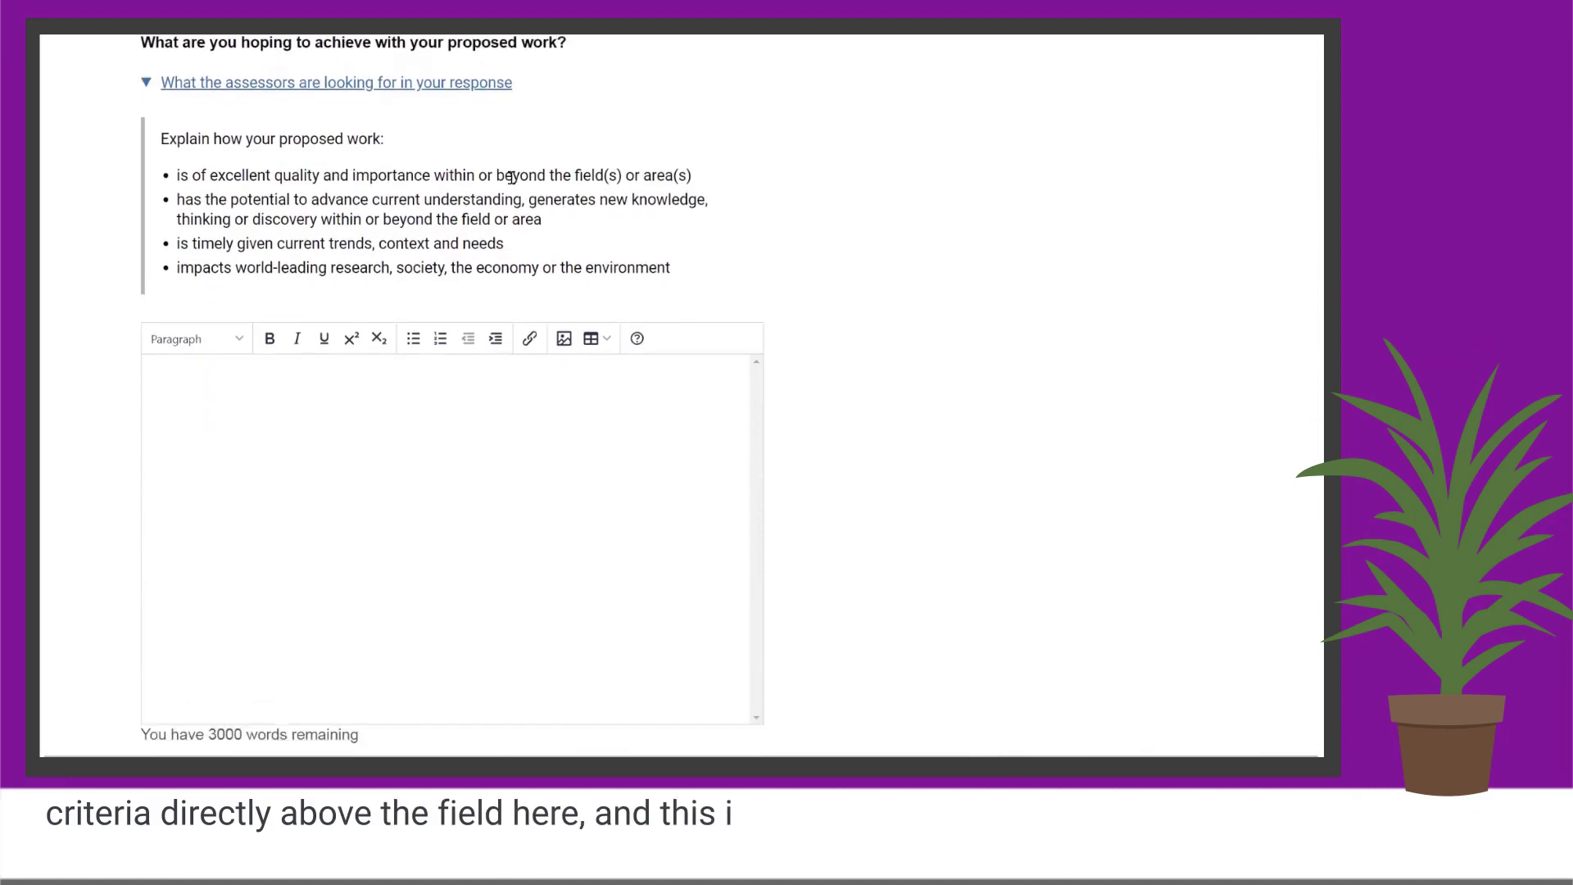
scroll(687, 384, "up", 1)
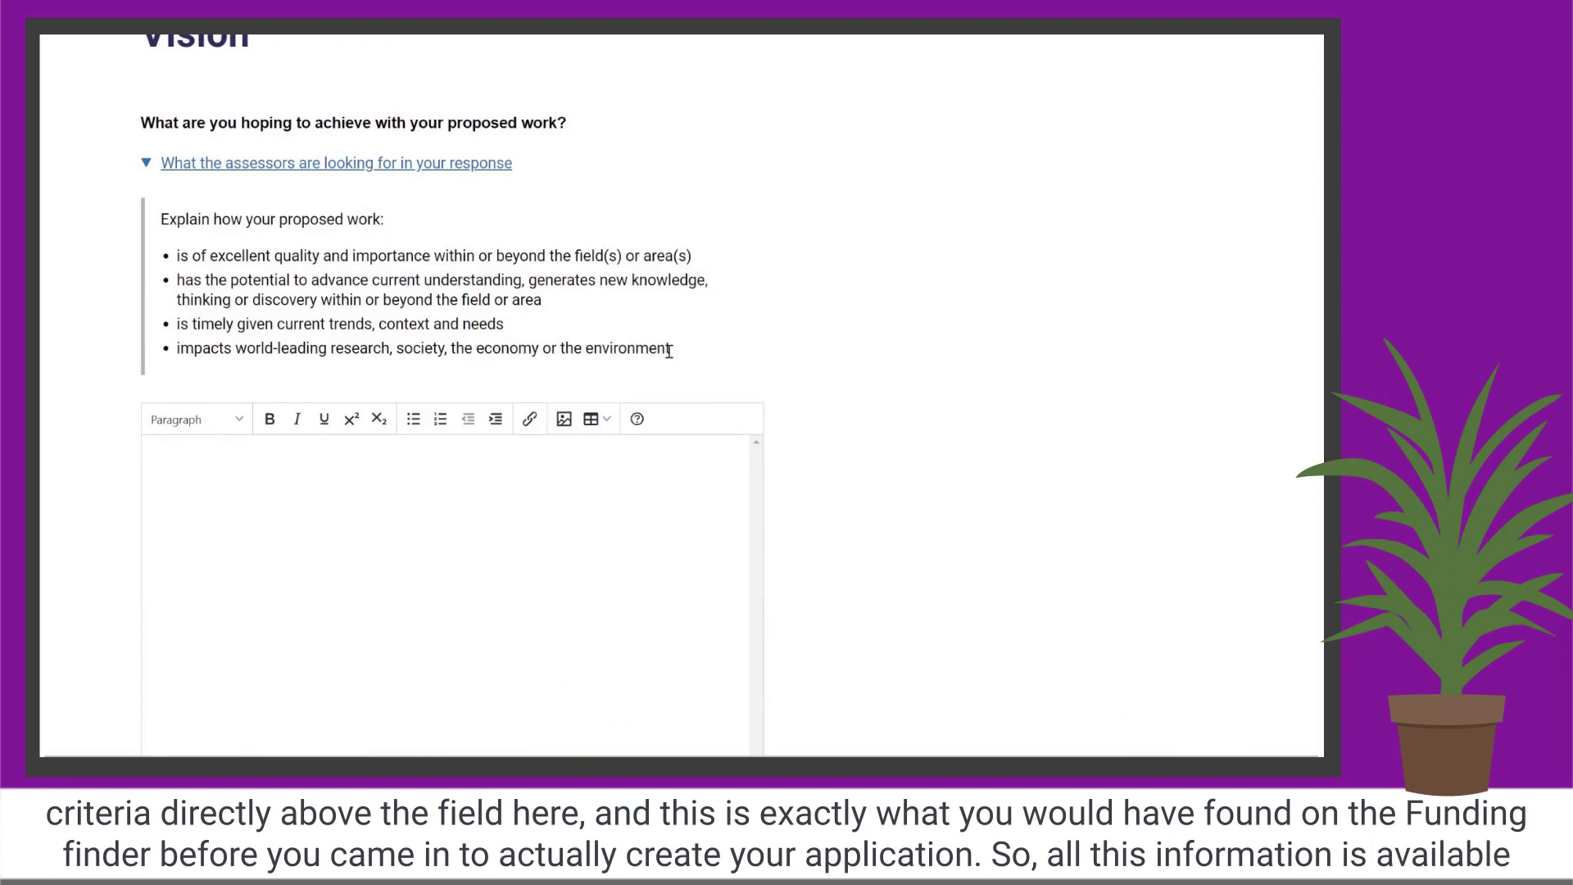
Select the assessor guidance text, then put the cursor in the empty response box.
left_click_drag(668, 350, 156, 213)
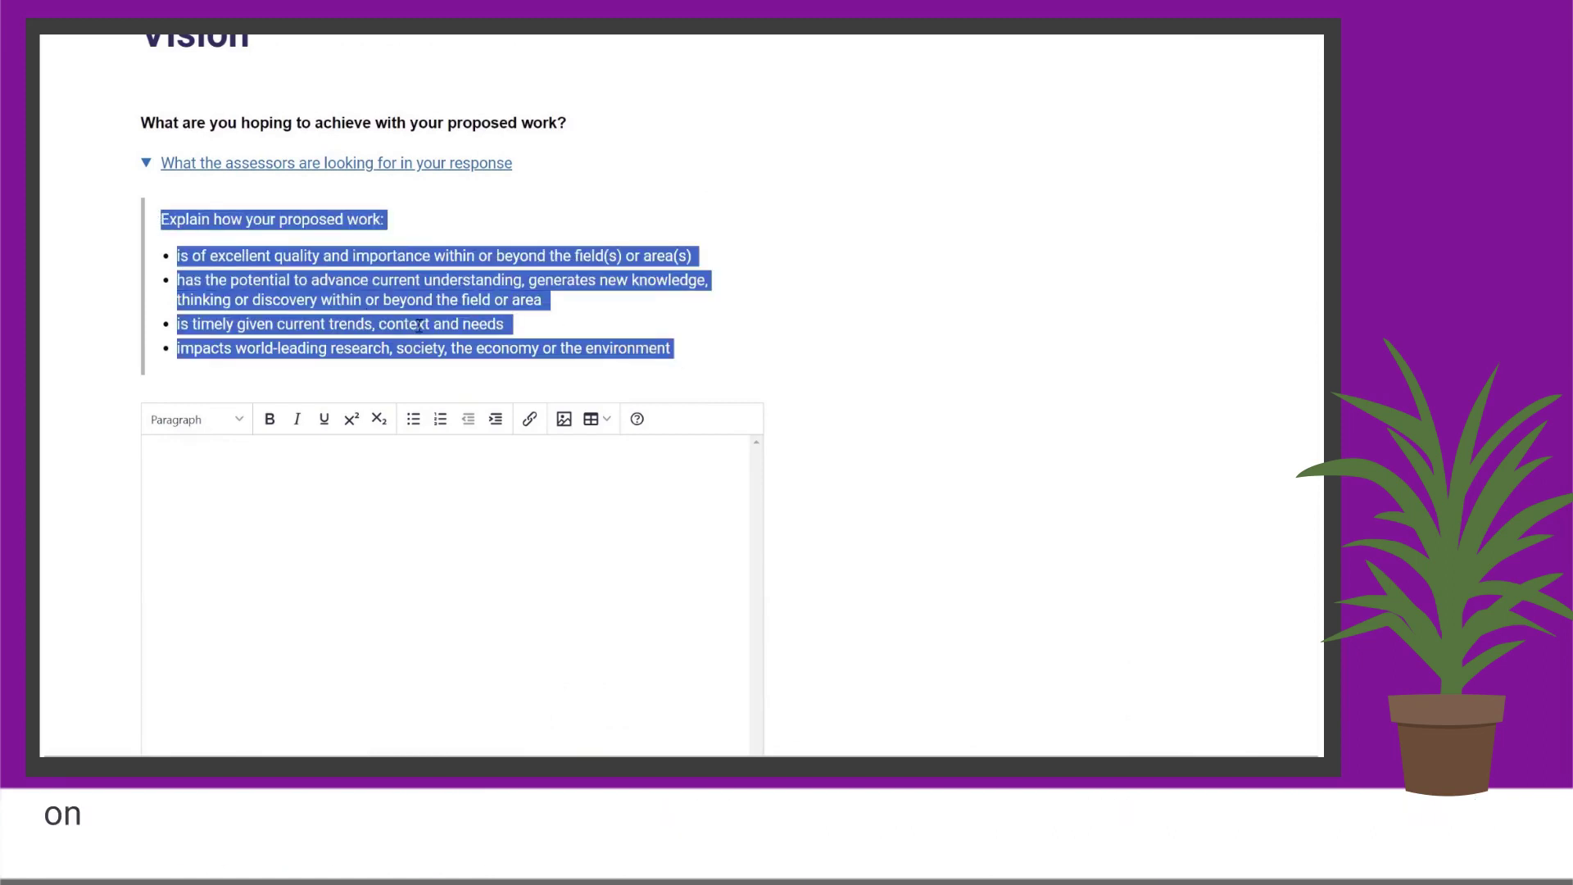
left_click(583, 340)
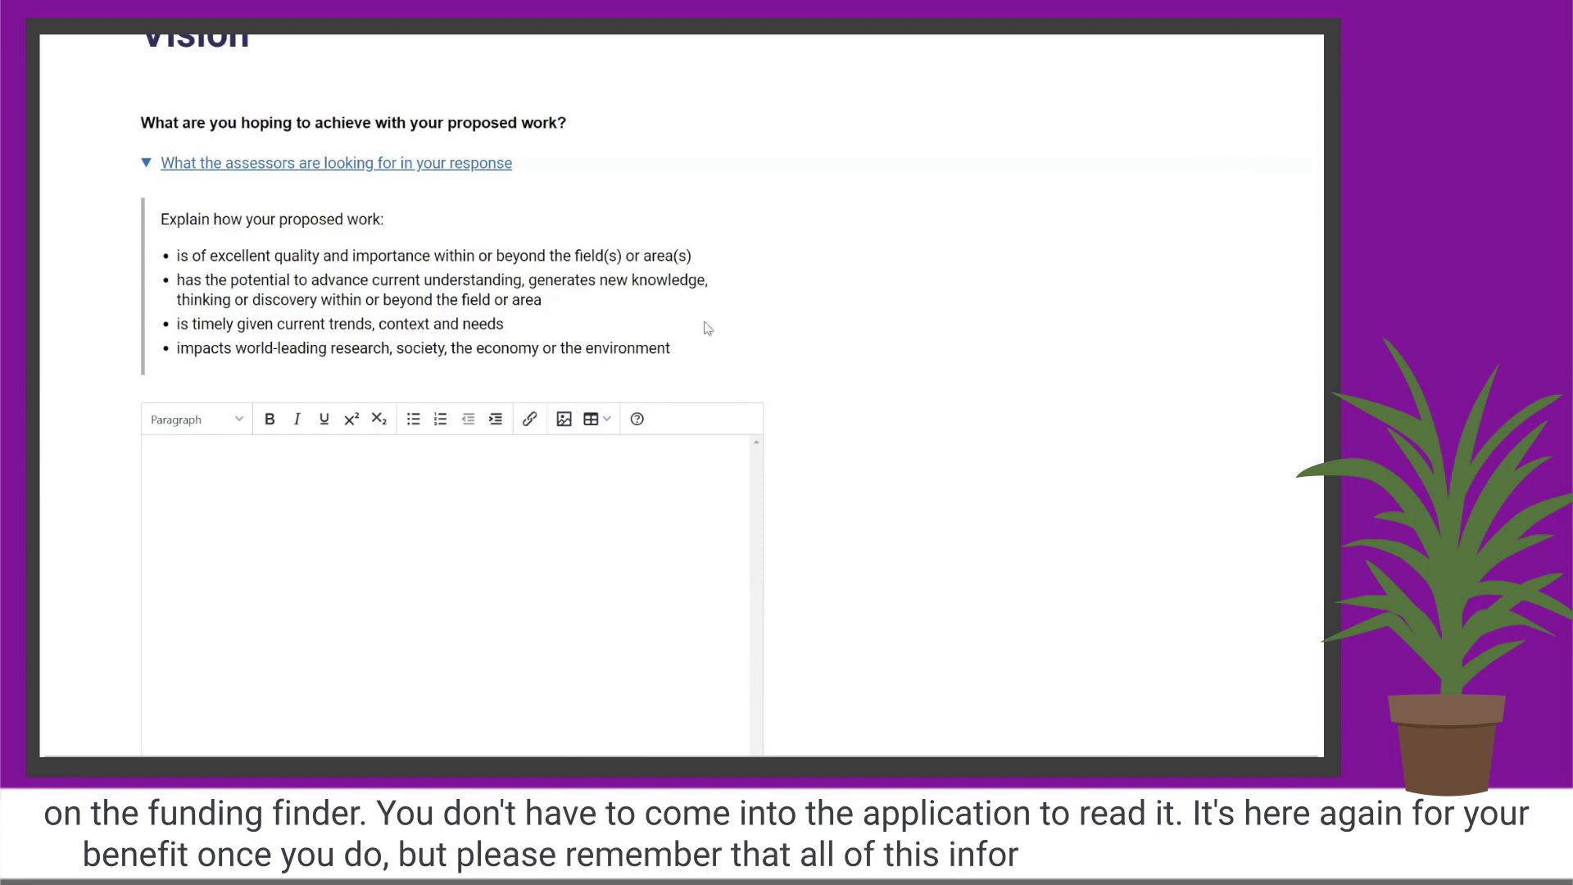
left_click_drag(687, 359, 473, 278)
left_click(472, 279)
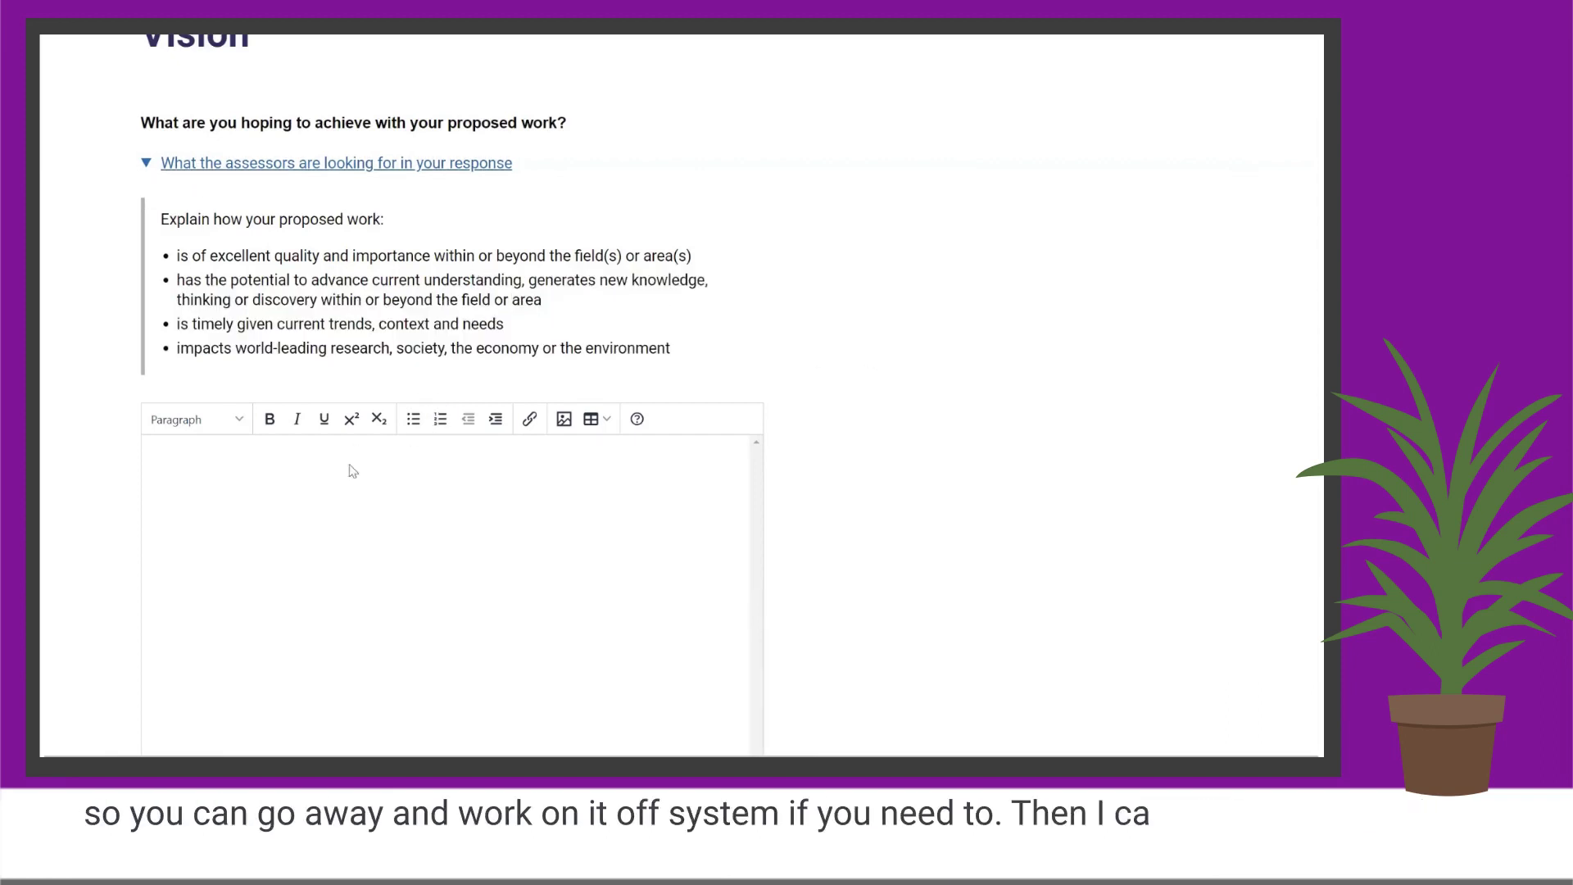
left_click(406, 472)
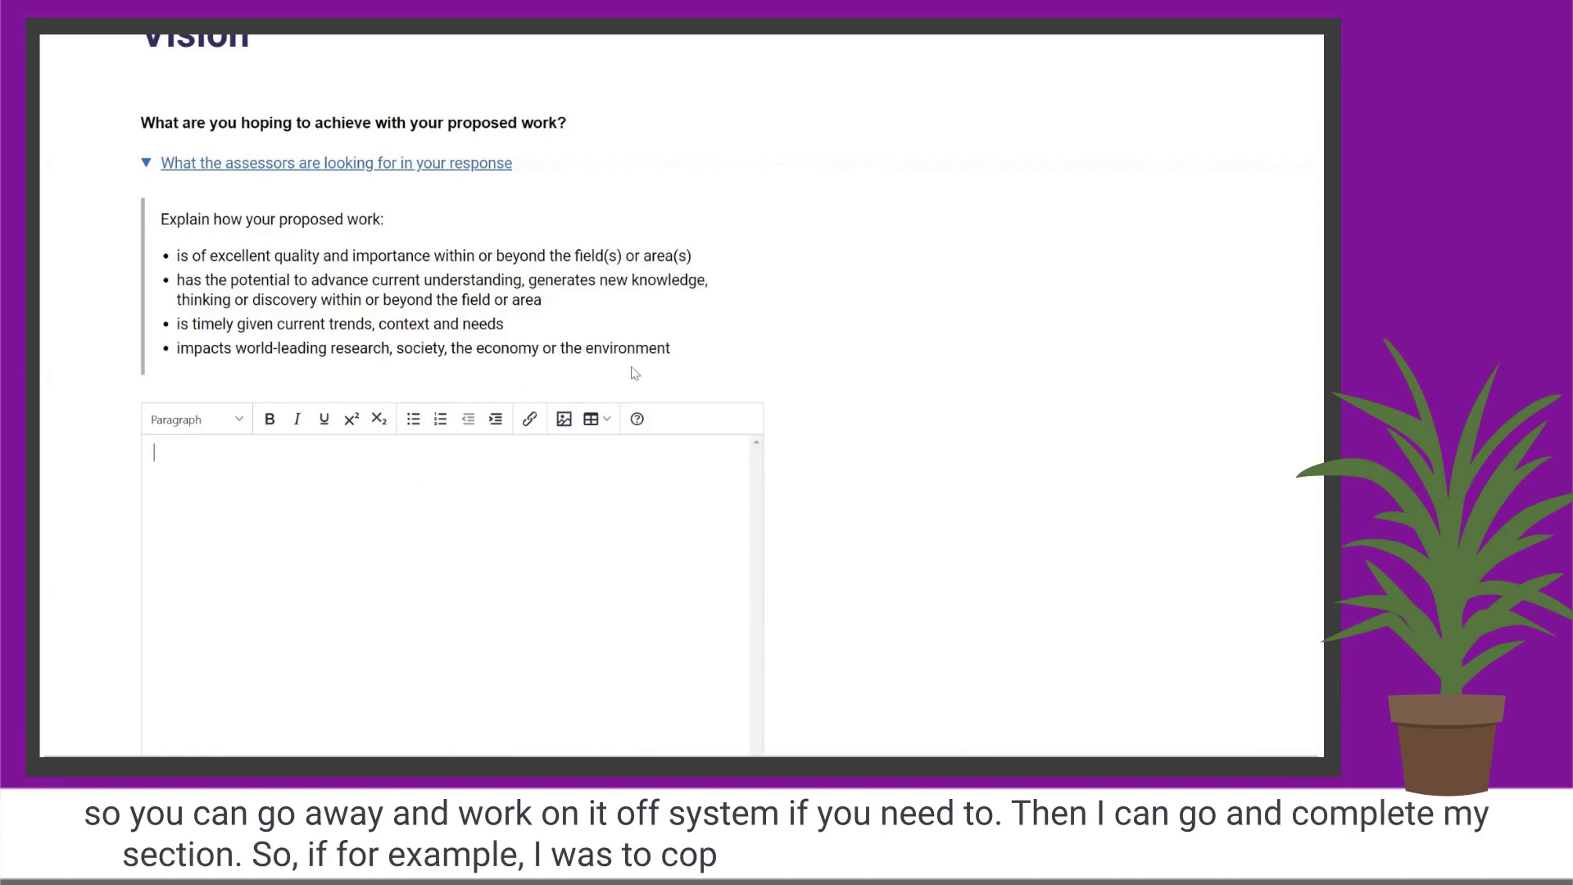
Paste the assessor guidance into the Vision response box.
left_click_drag(670, 348, 160, 219)
key("ctrl+c")
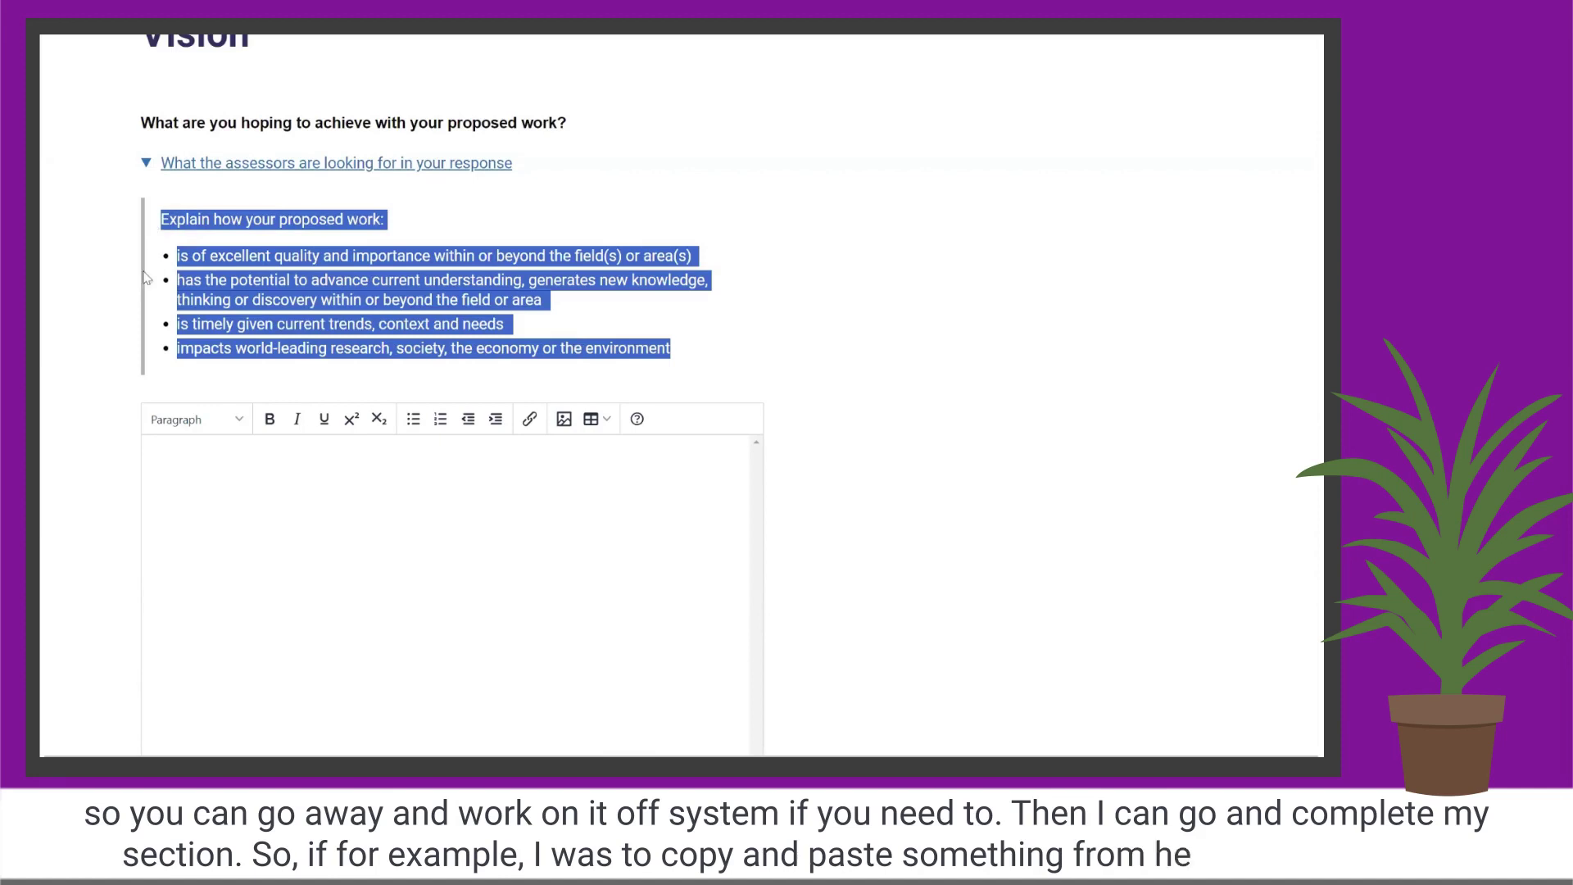
left_click(282, 479)
key("ctrl+v")
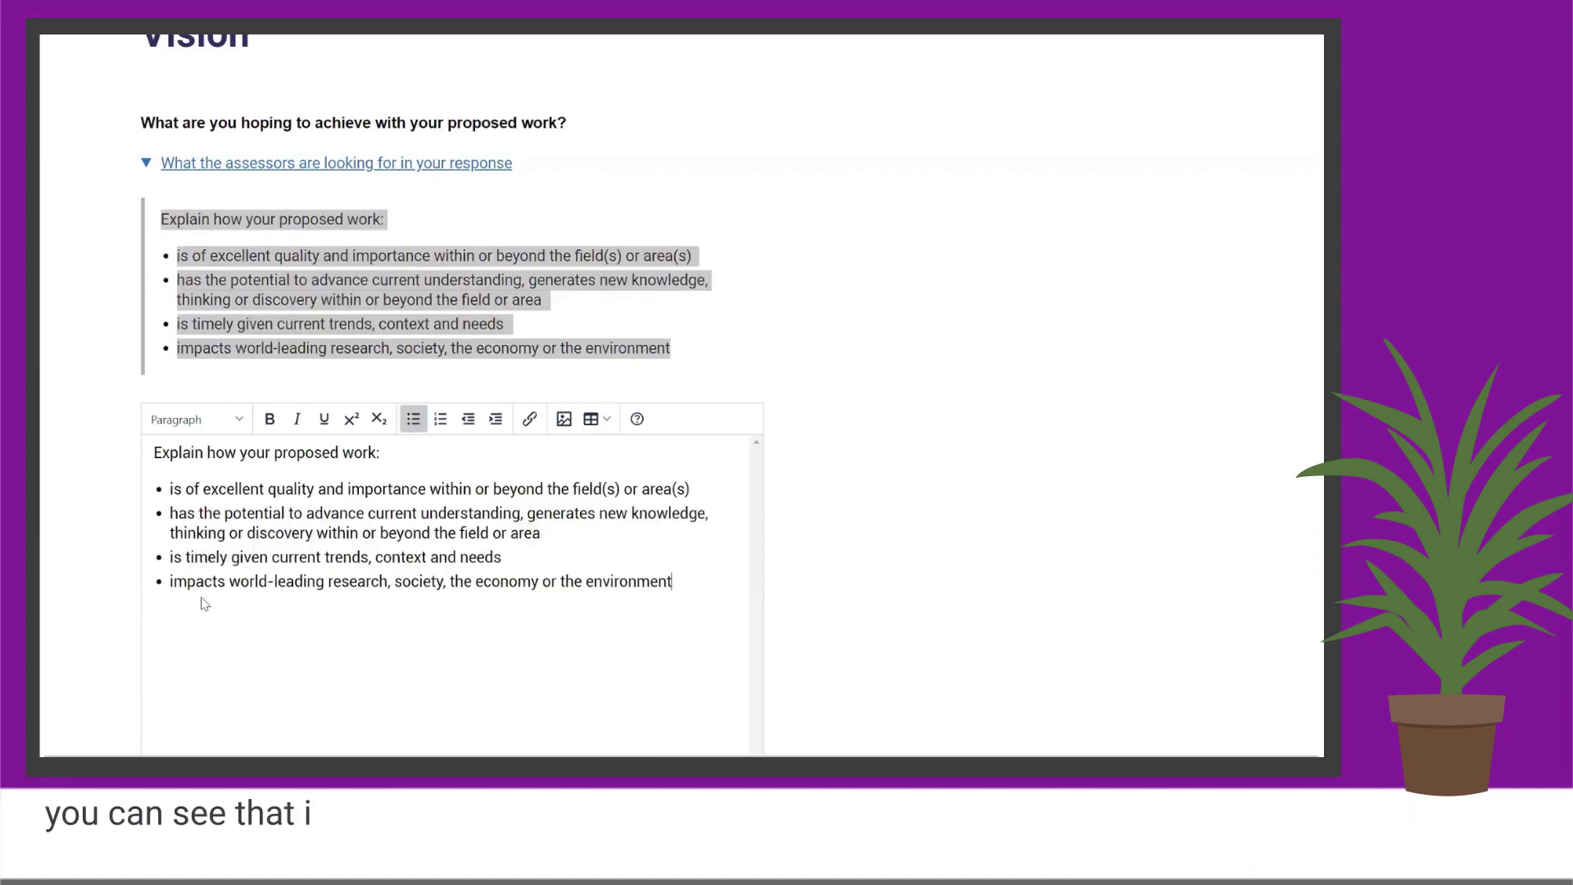
Make the pasted text's opening line a Heading 2 and start a new paragraph below.
left_click_drag(401, 455, 158, 508)
left_click(306, 513)
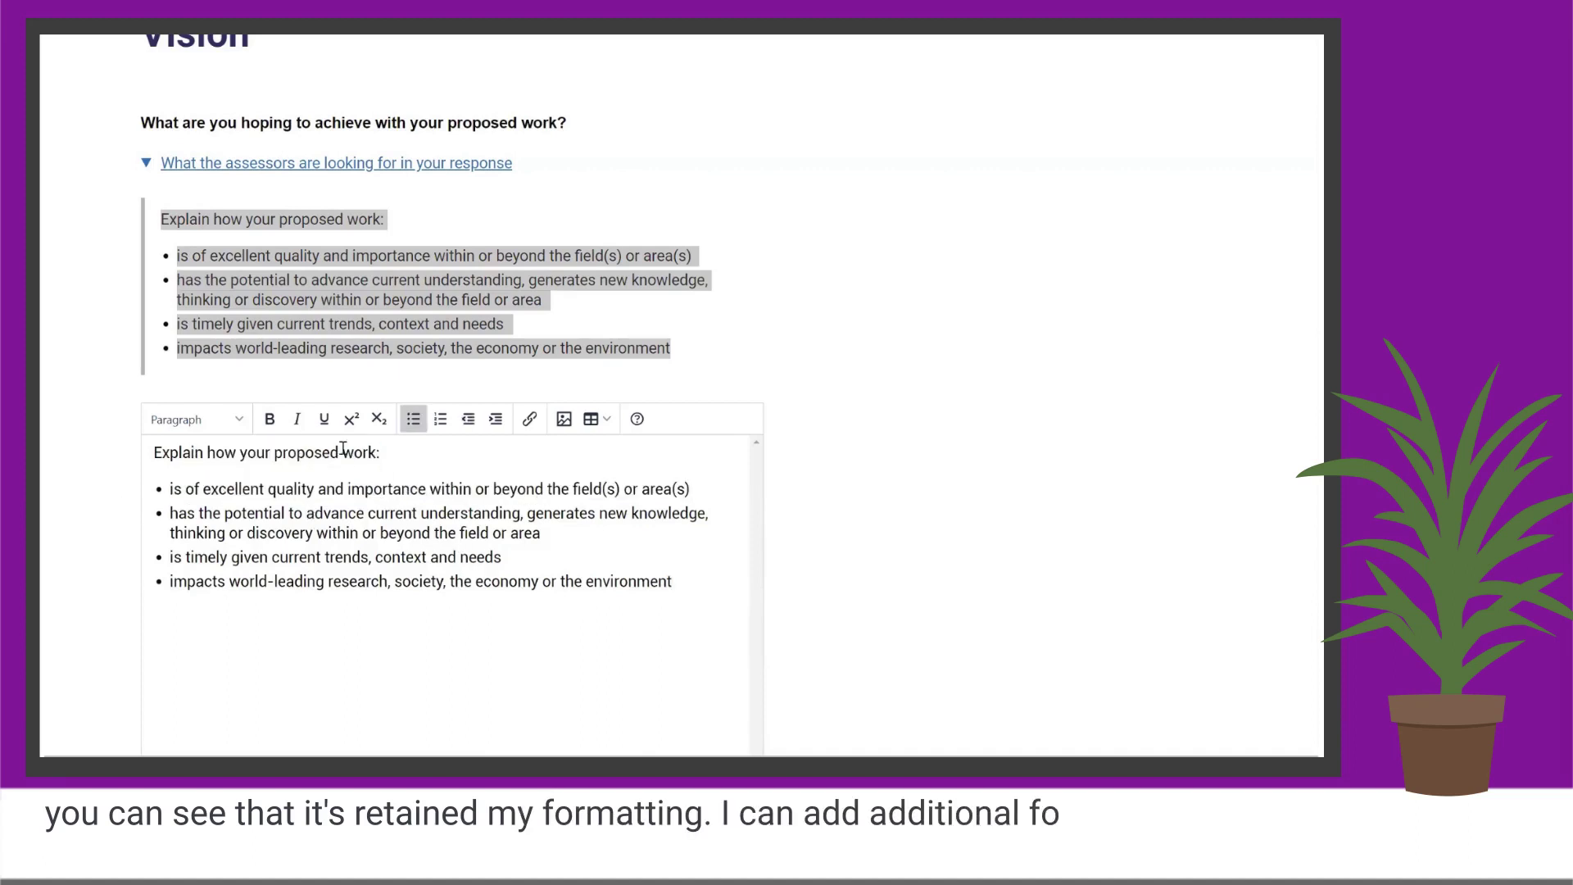
left_click_drag(379, 453, 415, 448)
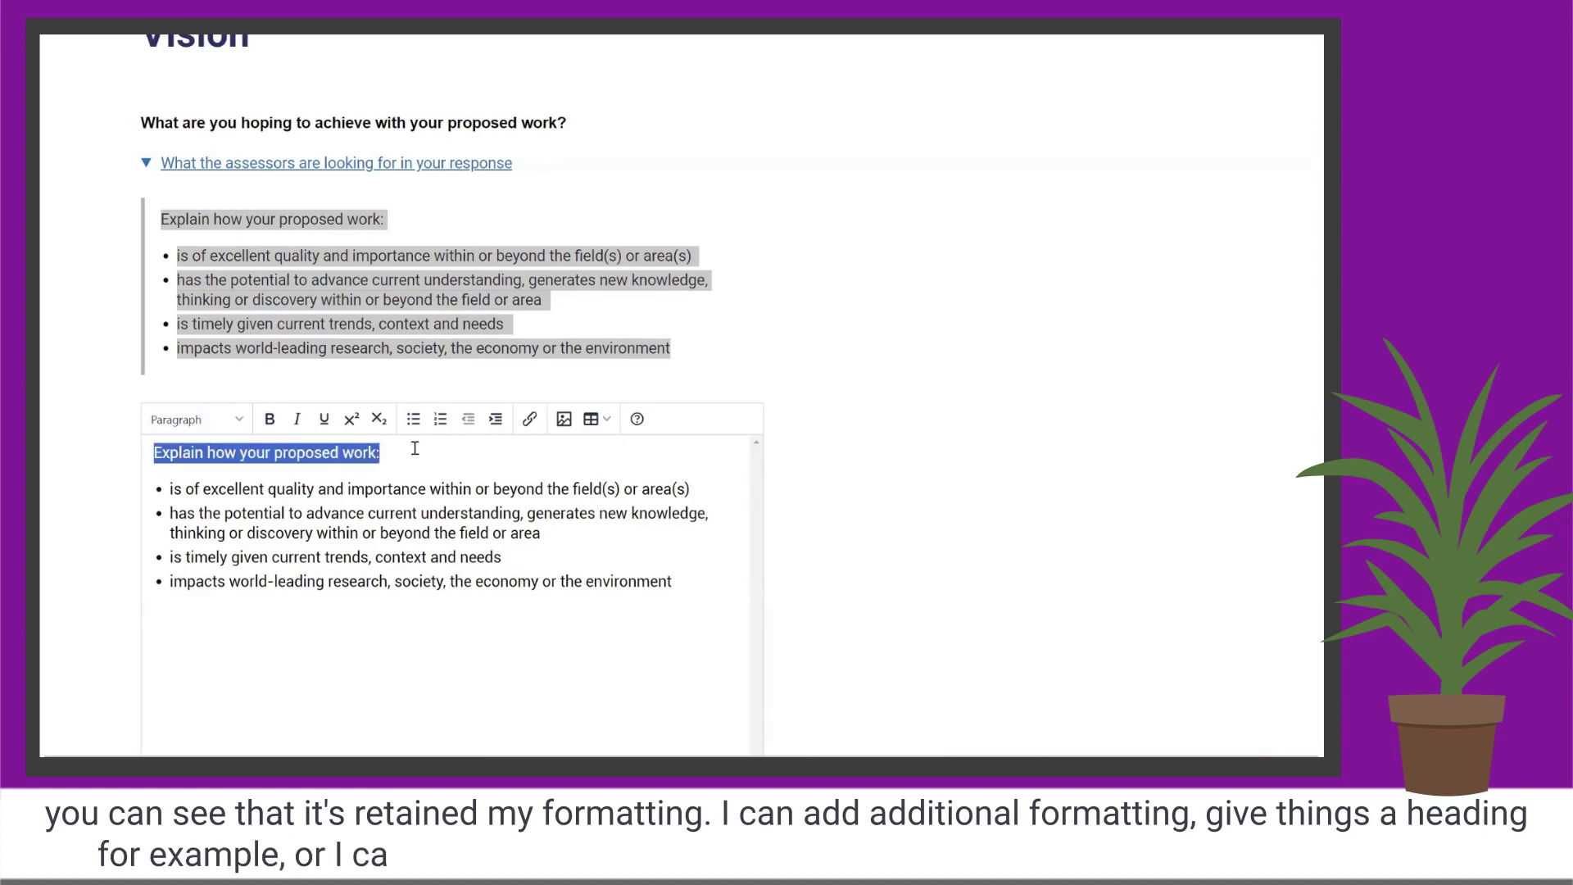
left_click(196, 419)
left_click(187, 496)
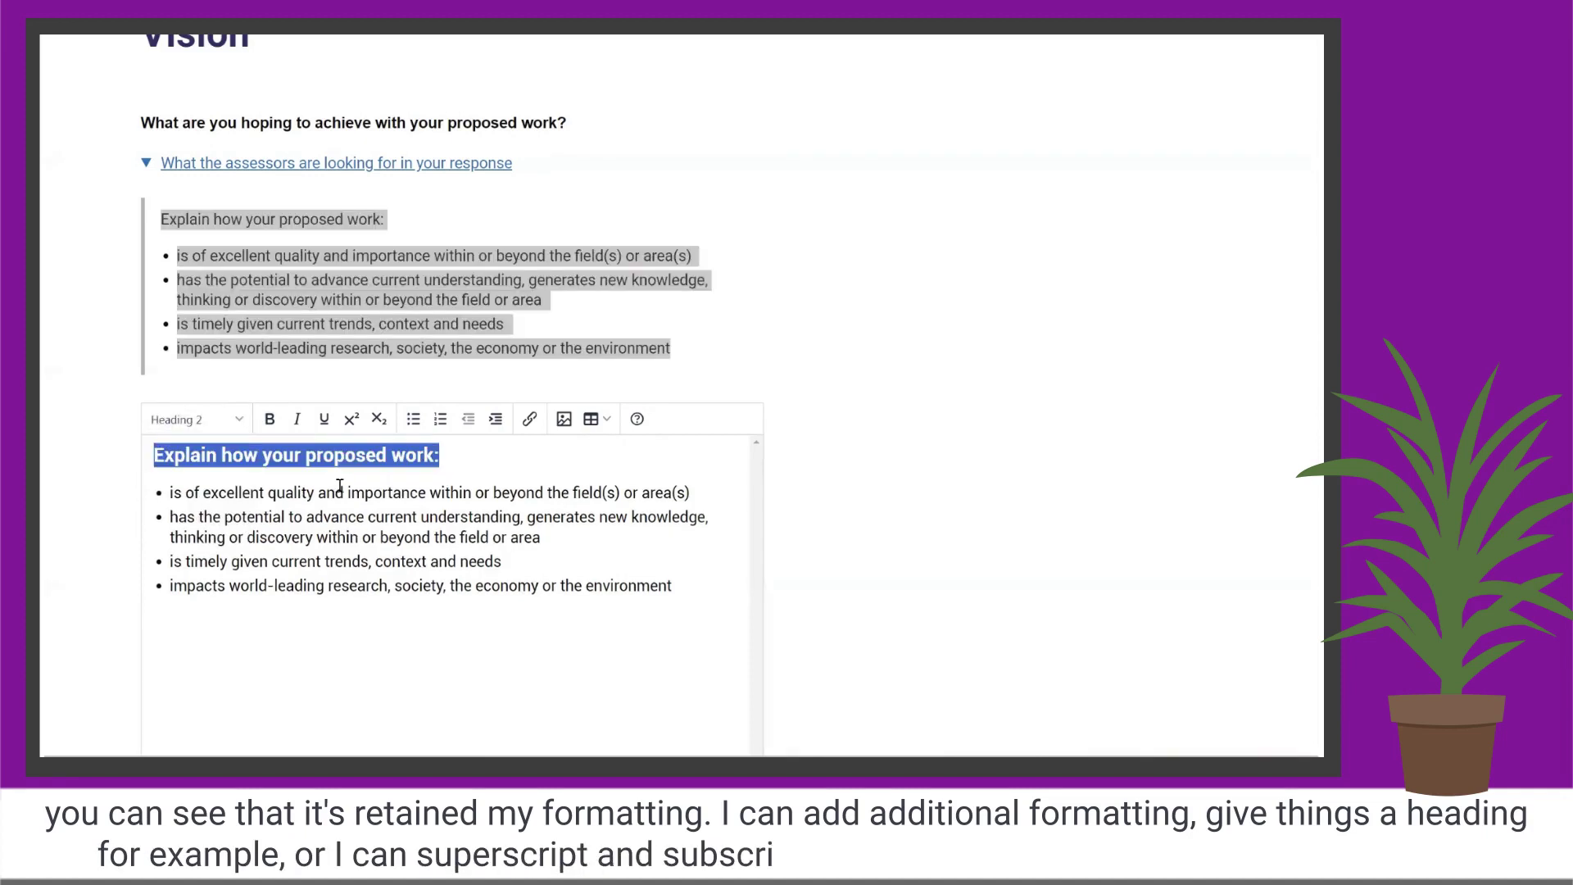
left_click(340, 486)
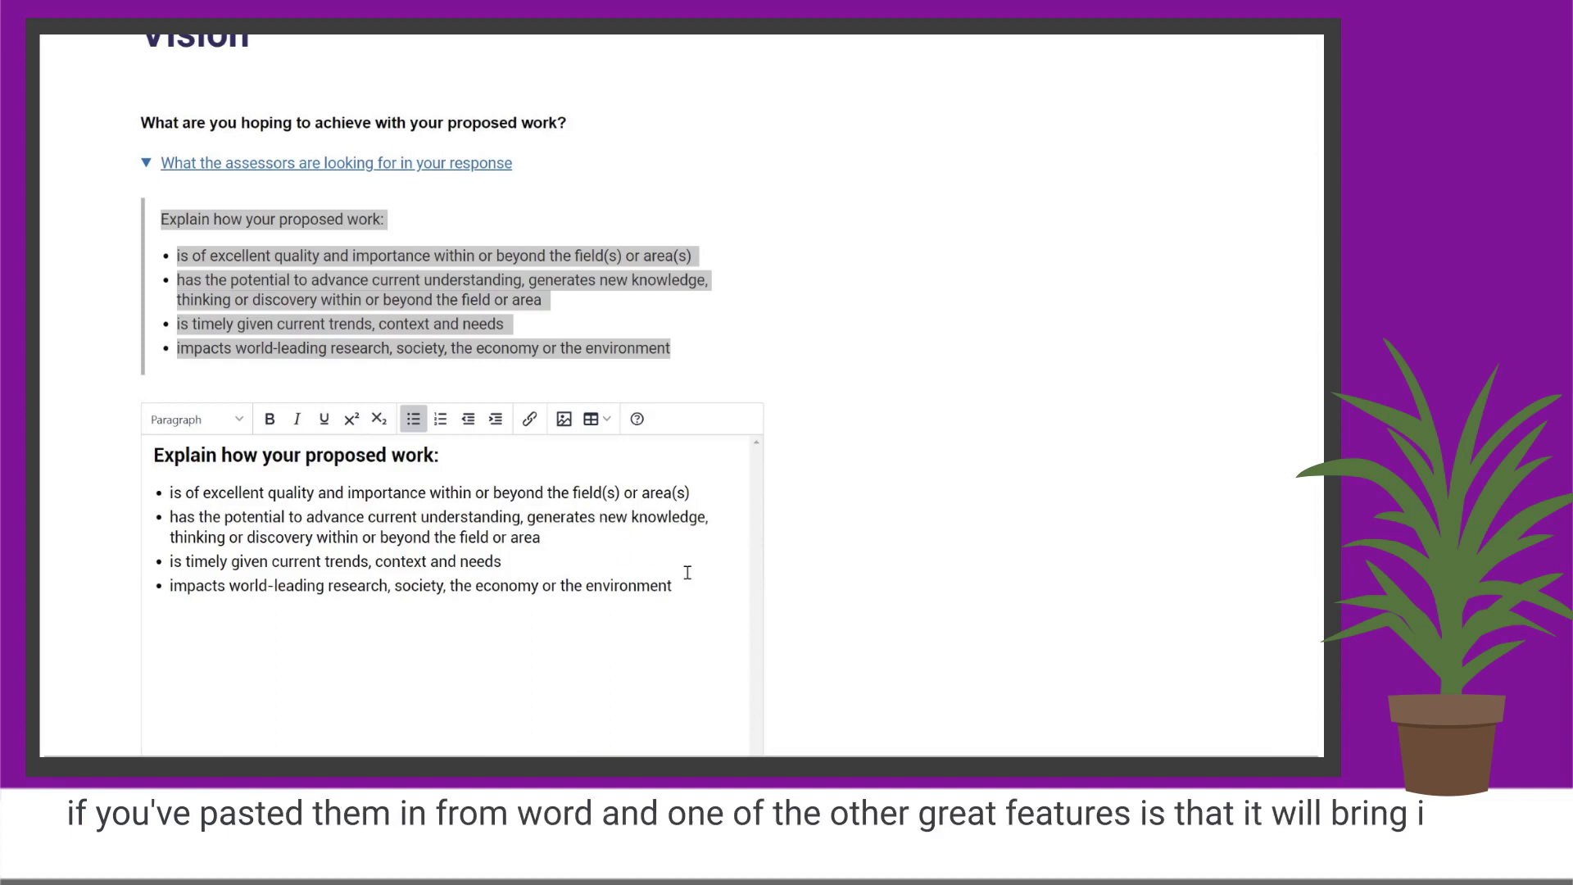
key("Return")
key("Return")
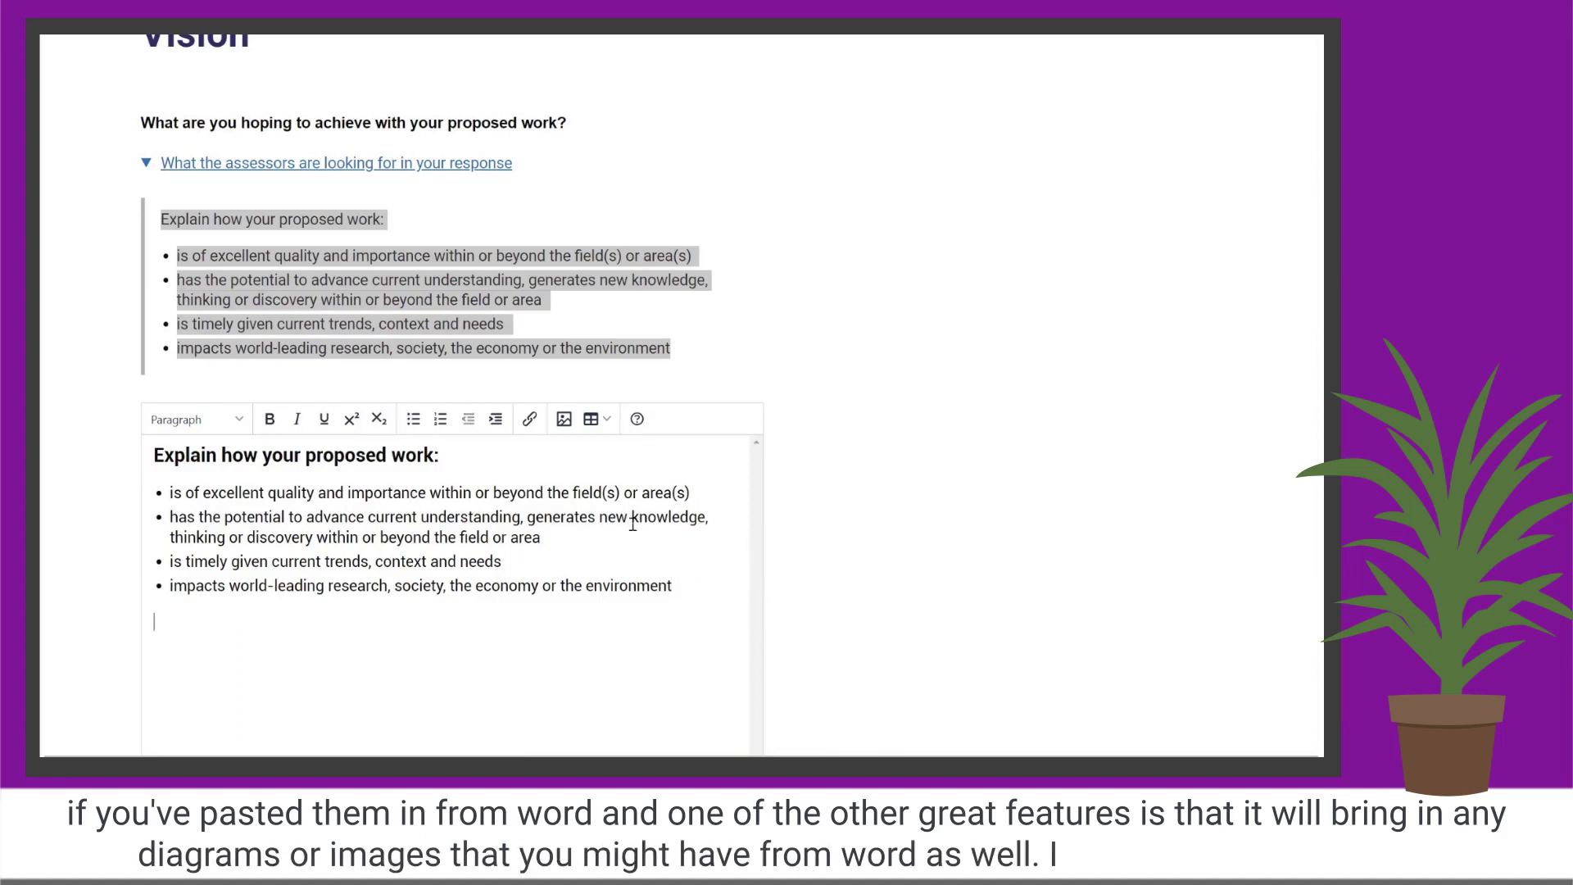
left_click(564, 419)
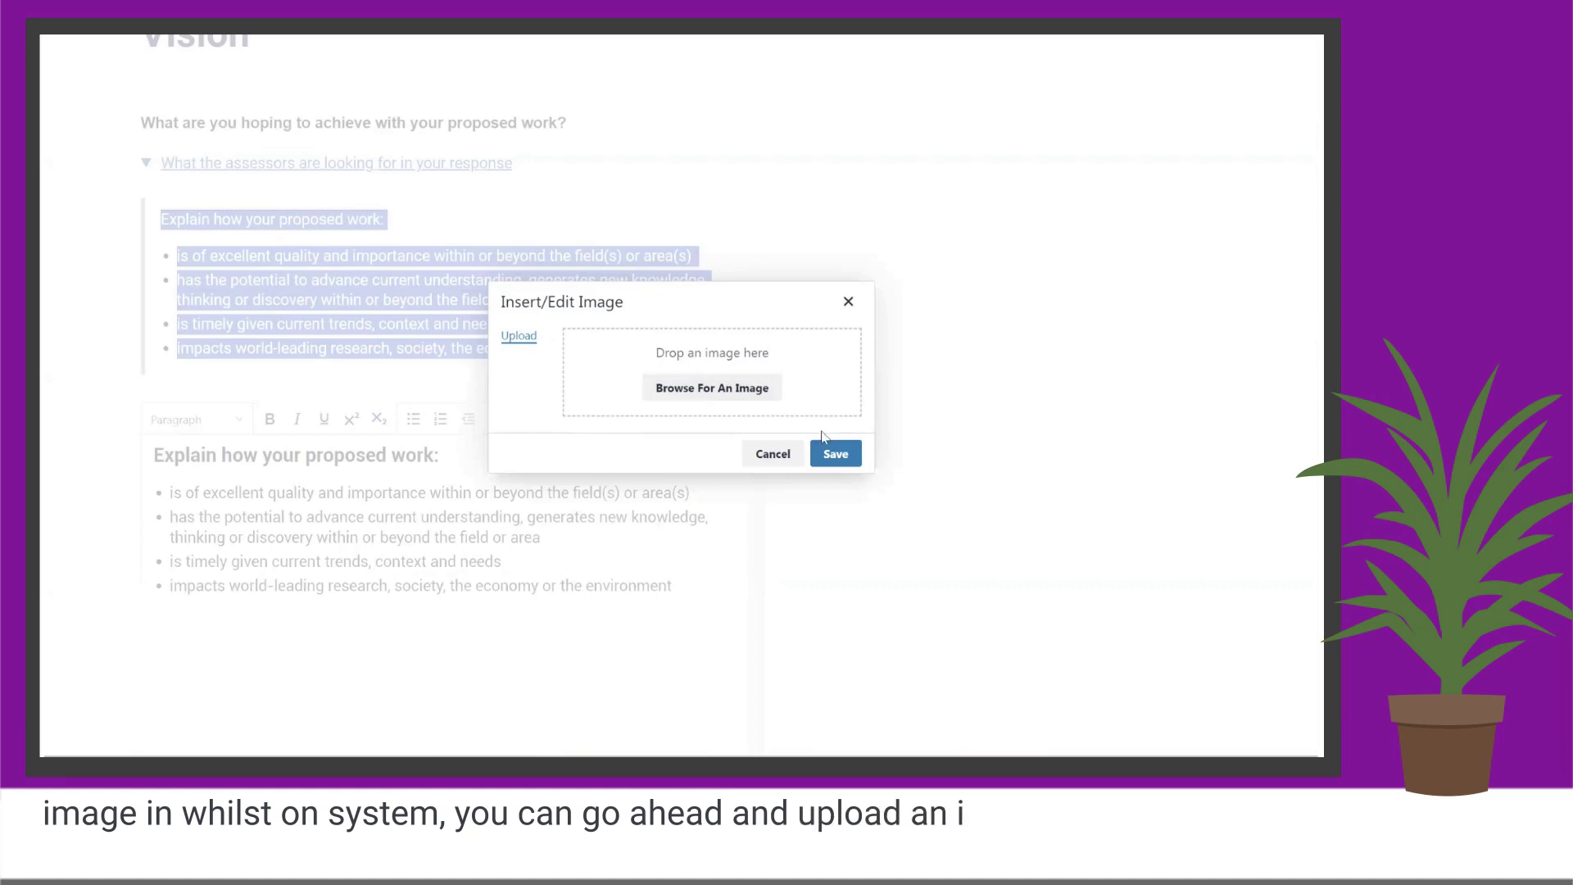
left_click(788, 462)
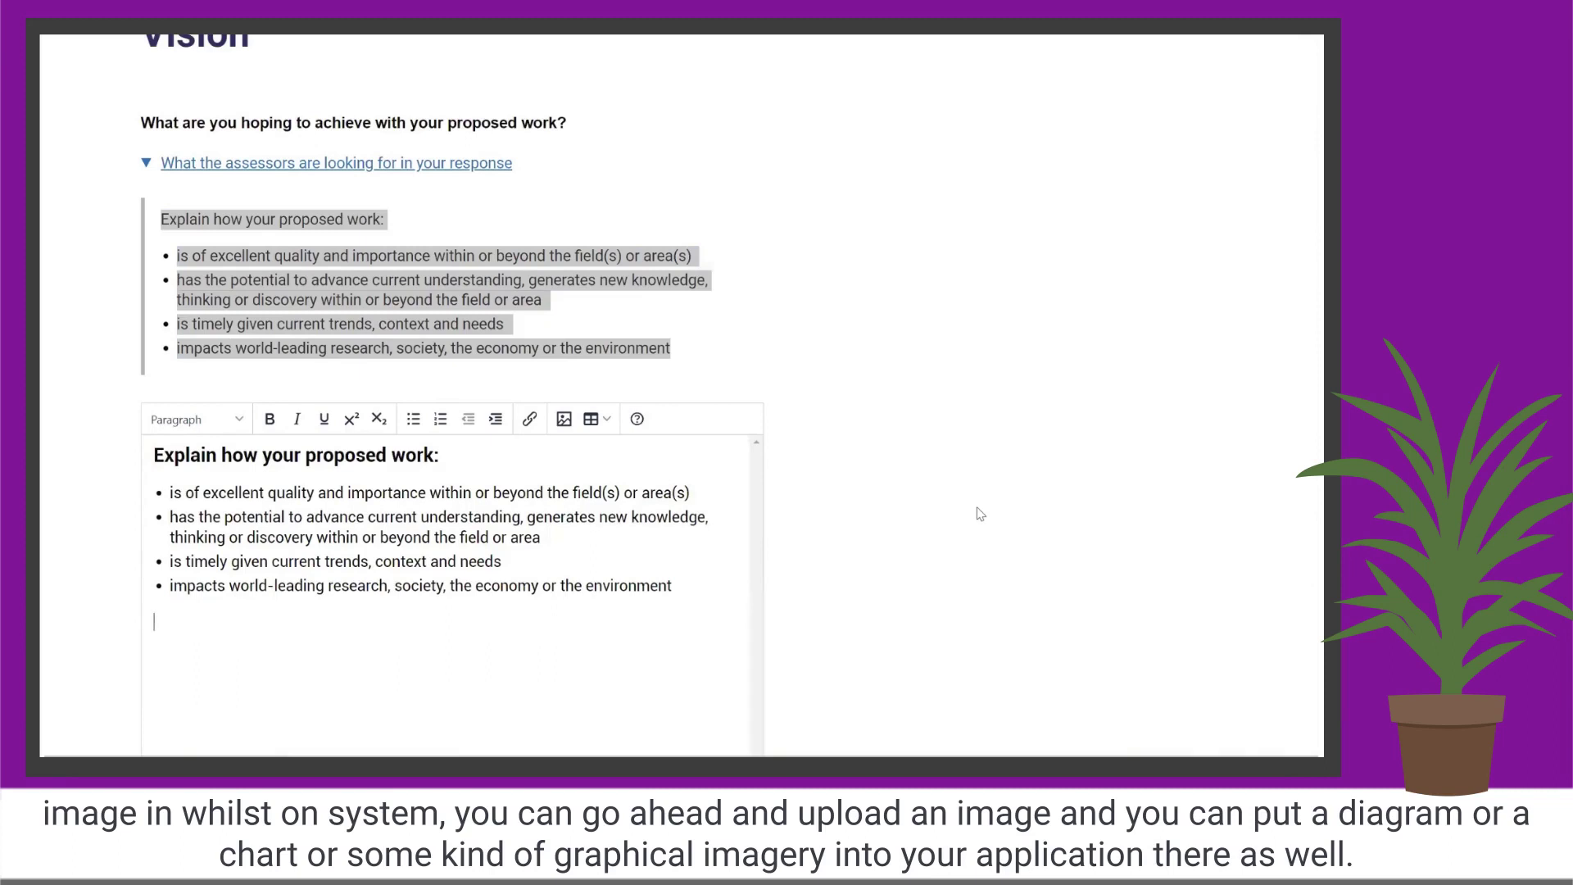
Mark Vision as complete and save it, returning to the overview.
scroll(981, 514, "down", 4)
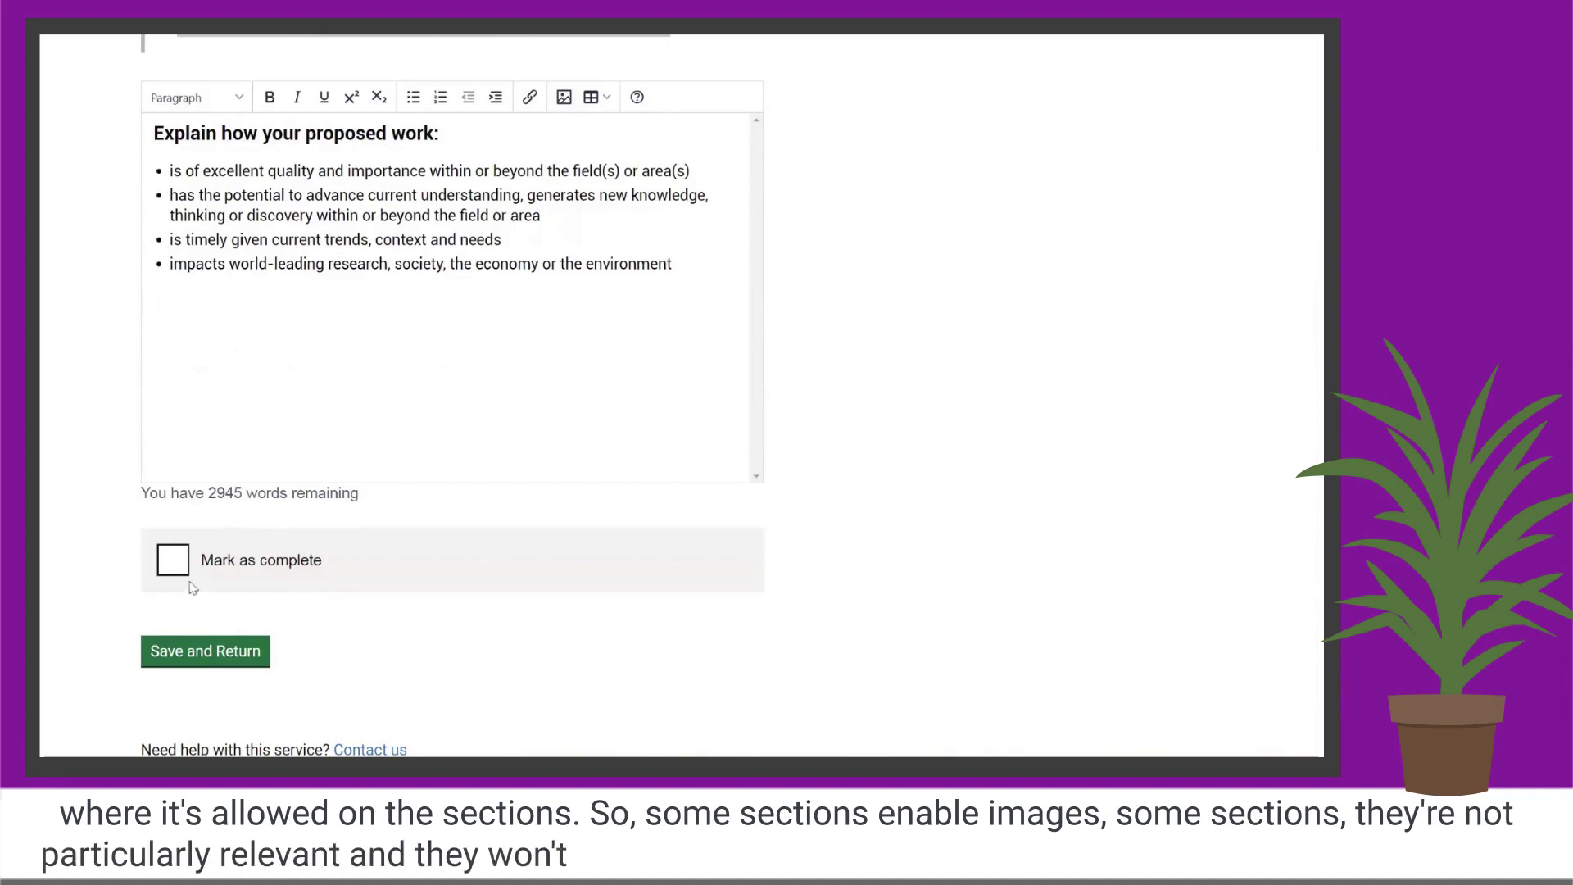
left_click(172, 560)
left_click(224, 653)
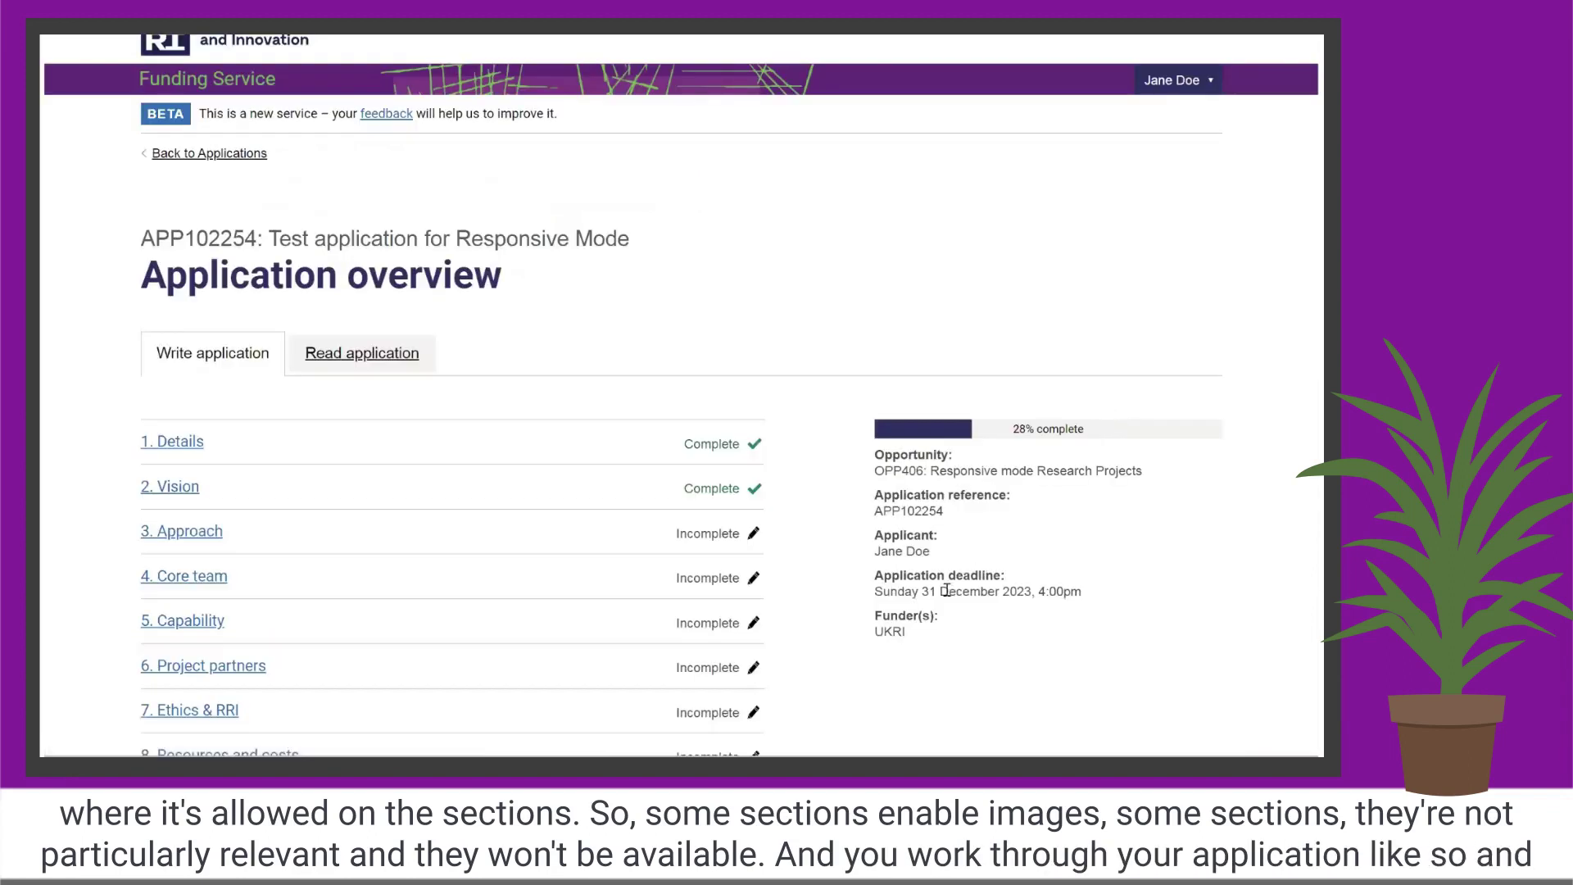
scroll(588, 498, "down", 2)
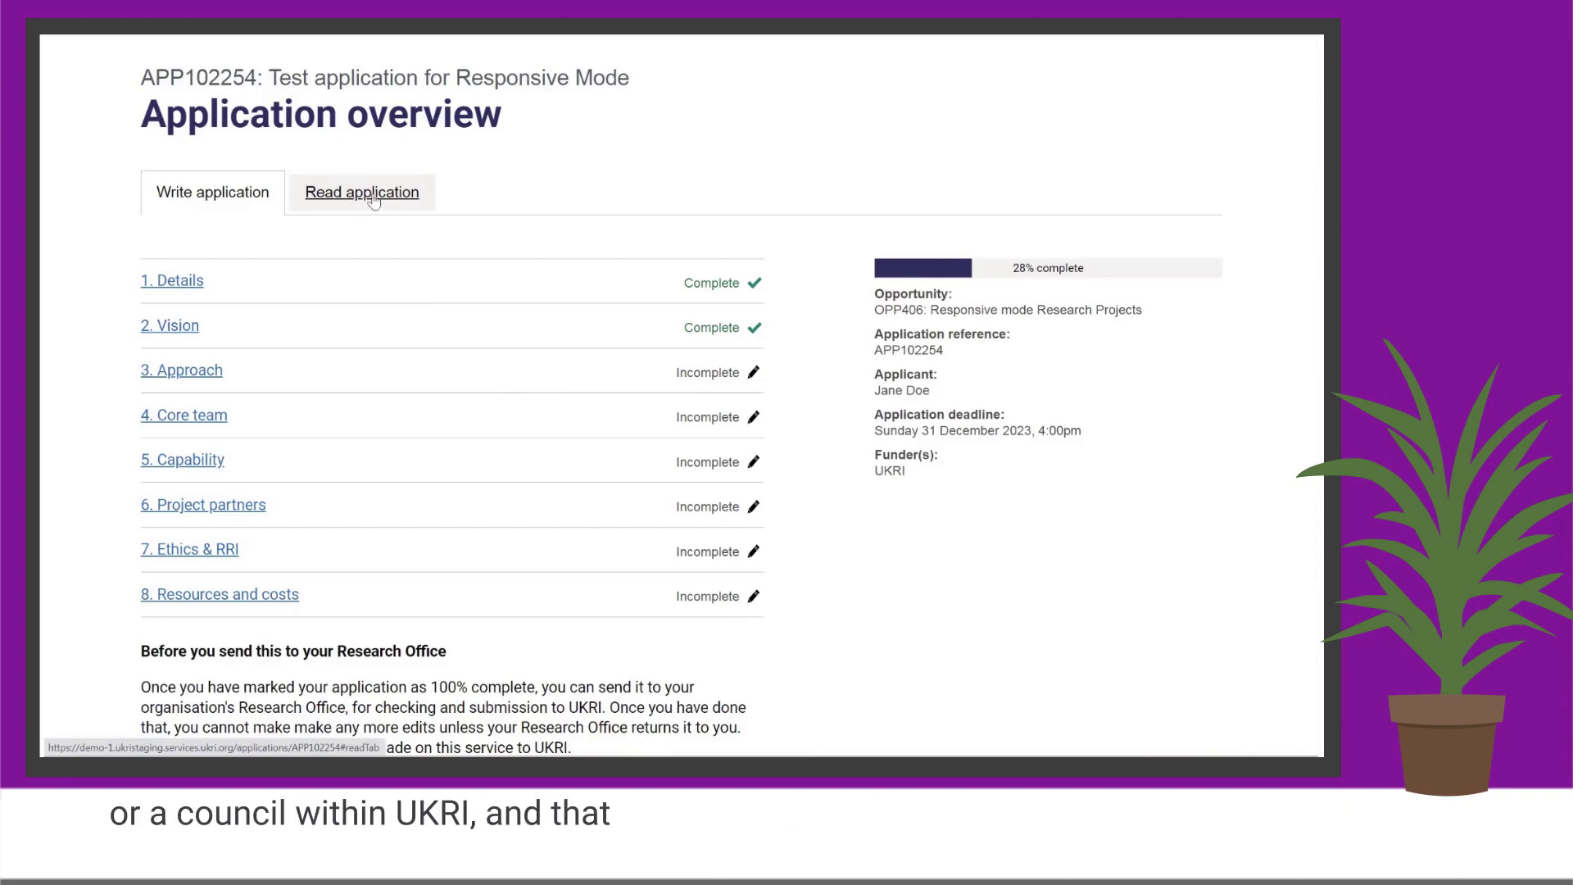
left_click(365, 193)
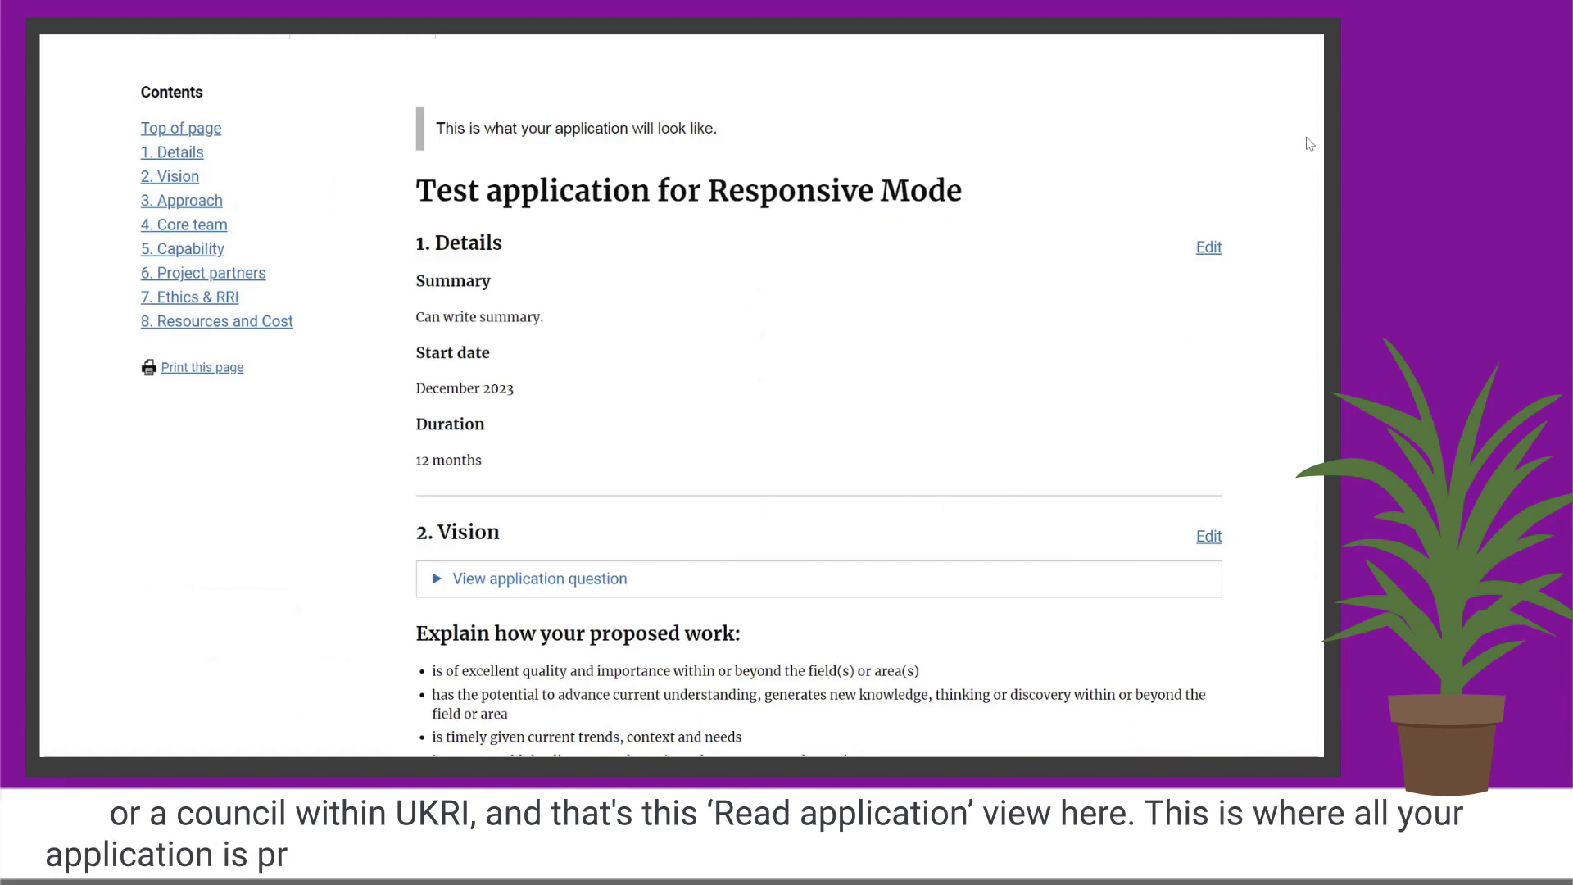
scroll(1308, 144, "down", 6)
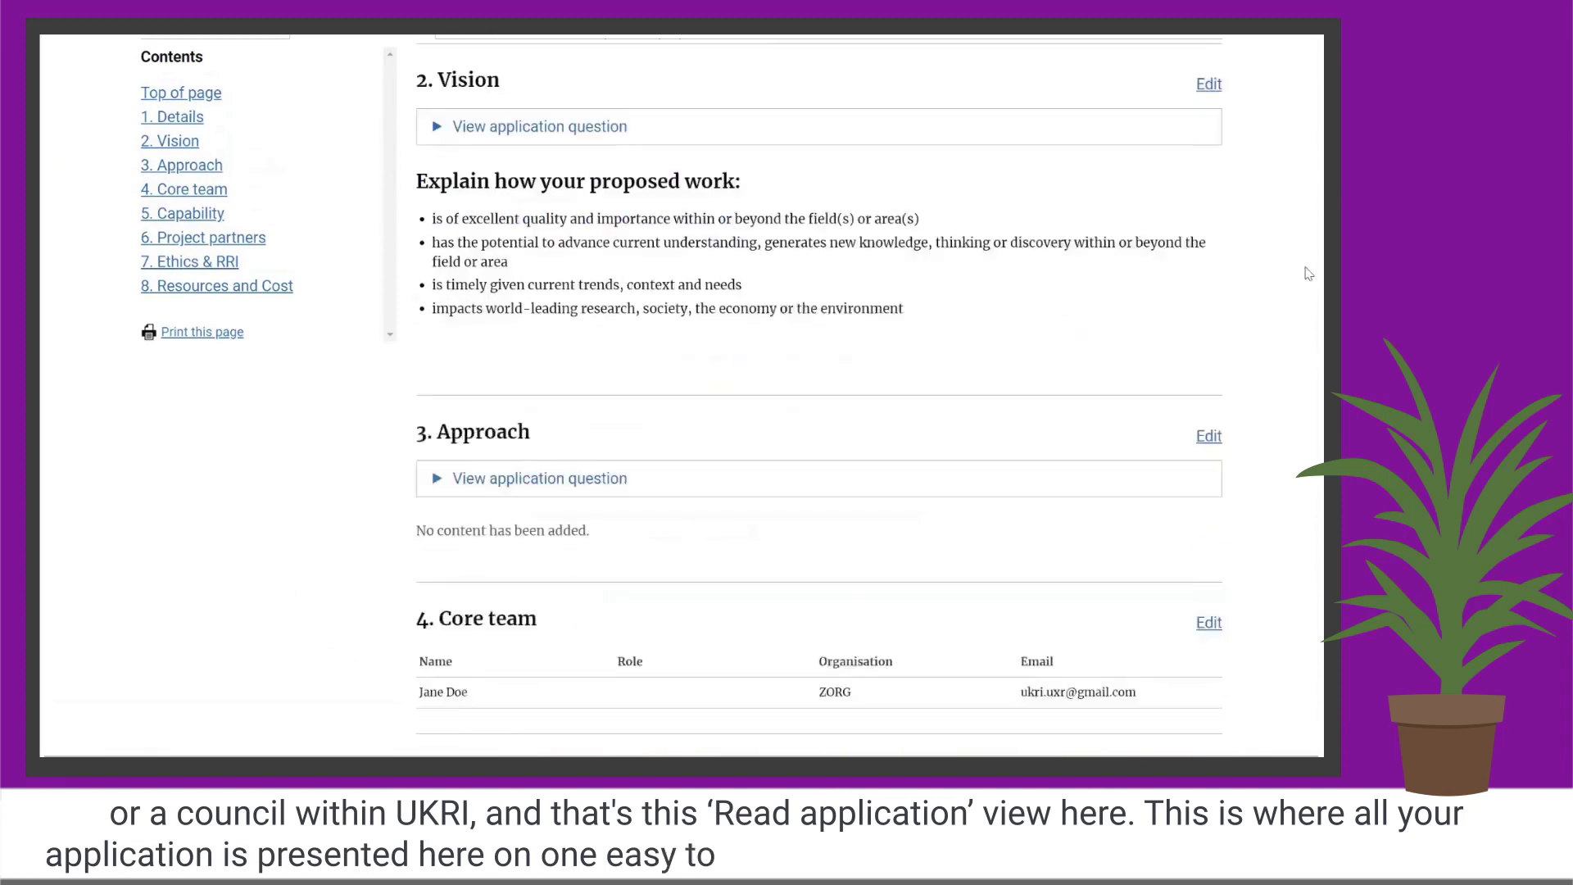
scroll(1308, 275, "up", 7)
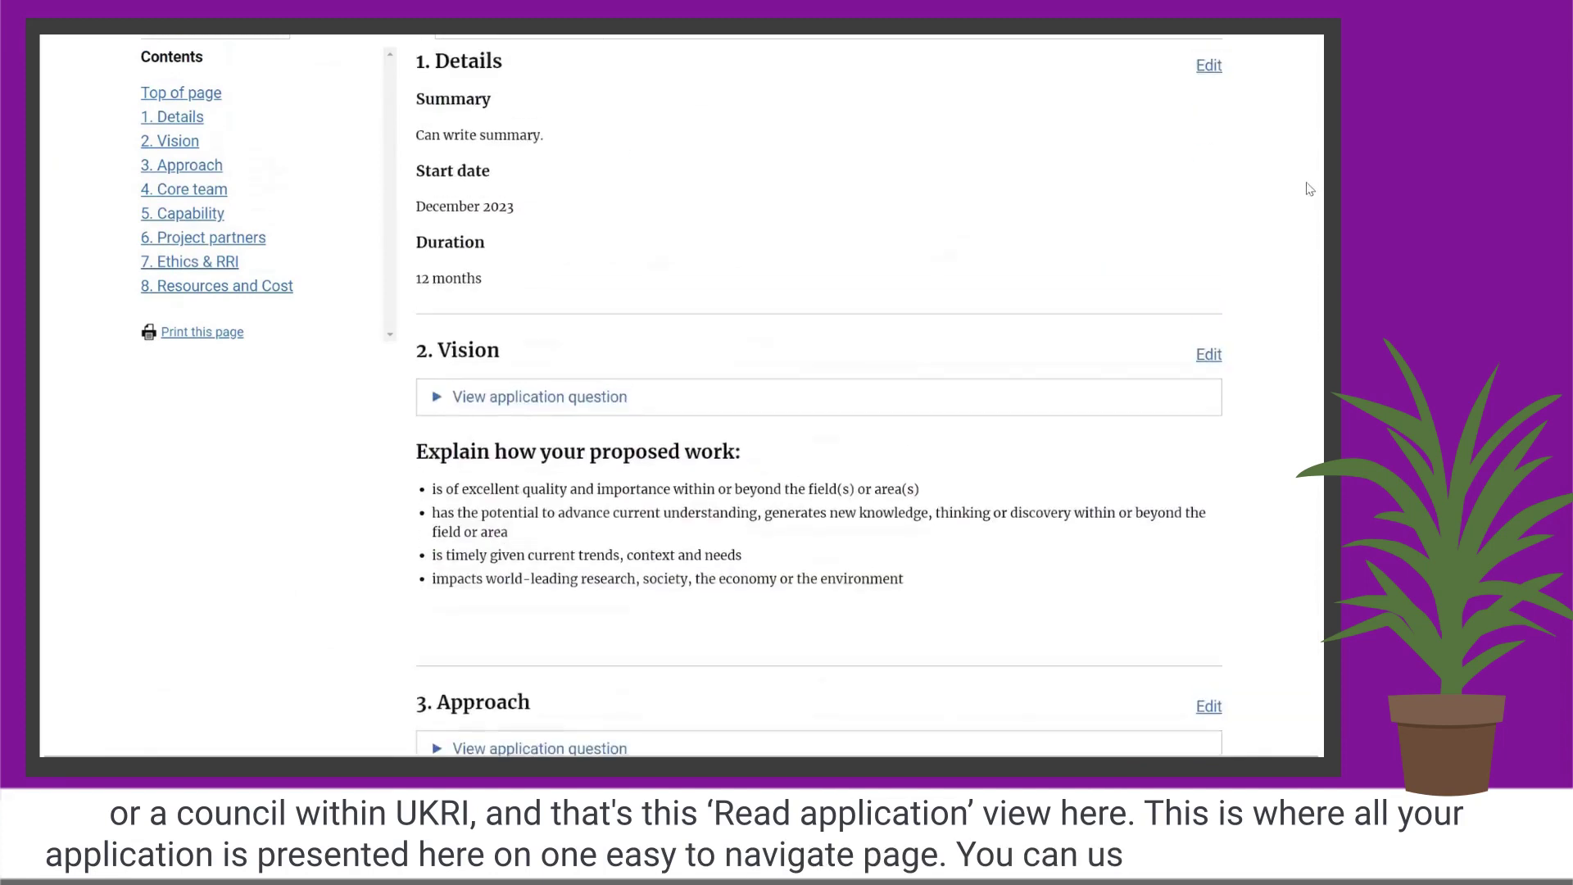
scroll(1308, 113, "up", 1)
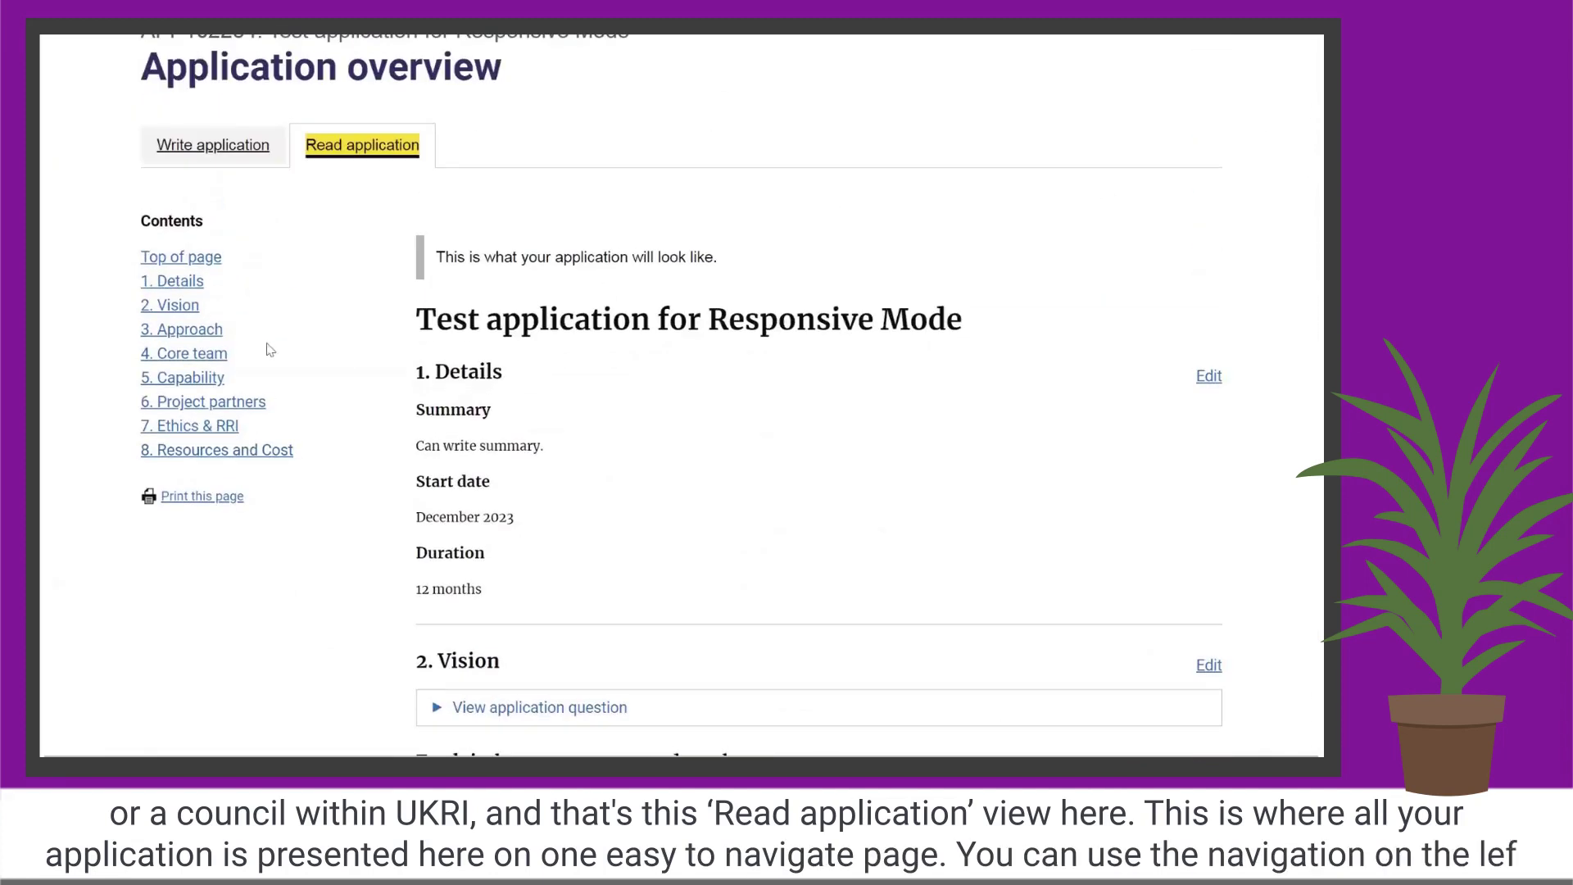
left_click(201, 452)
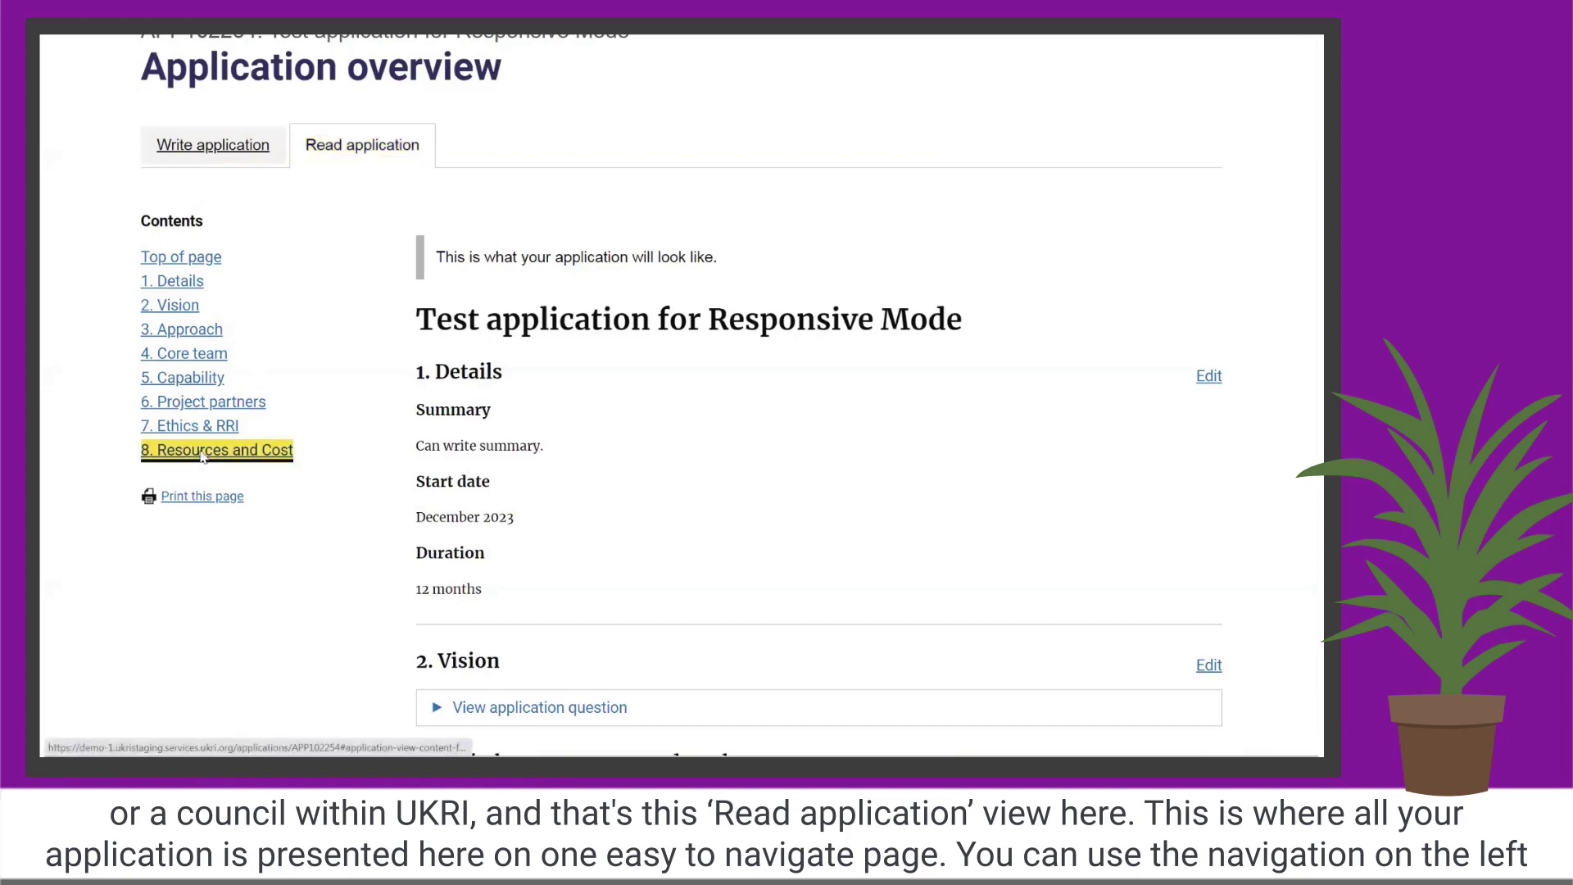
left_click(214, 218)
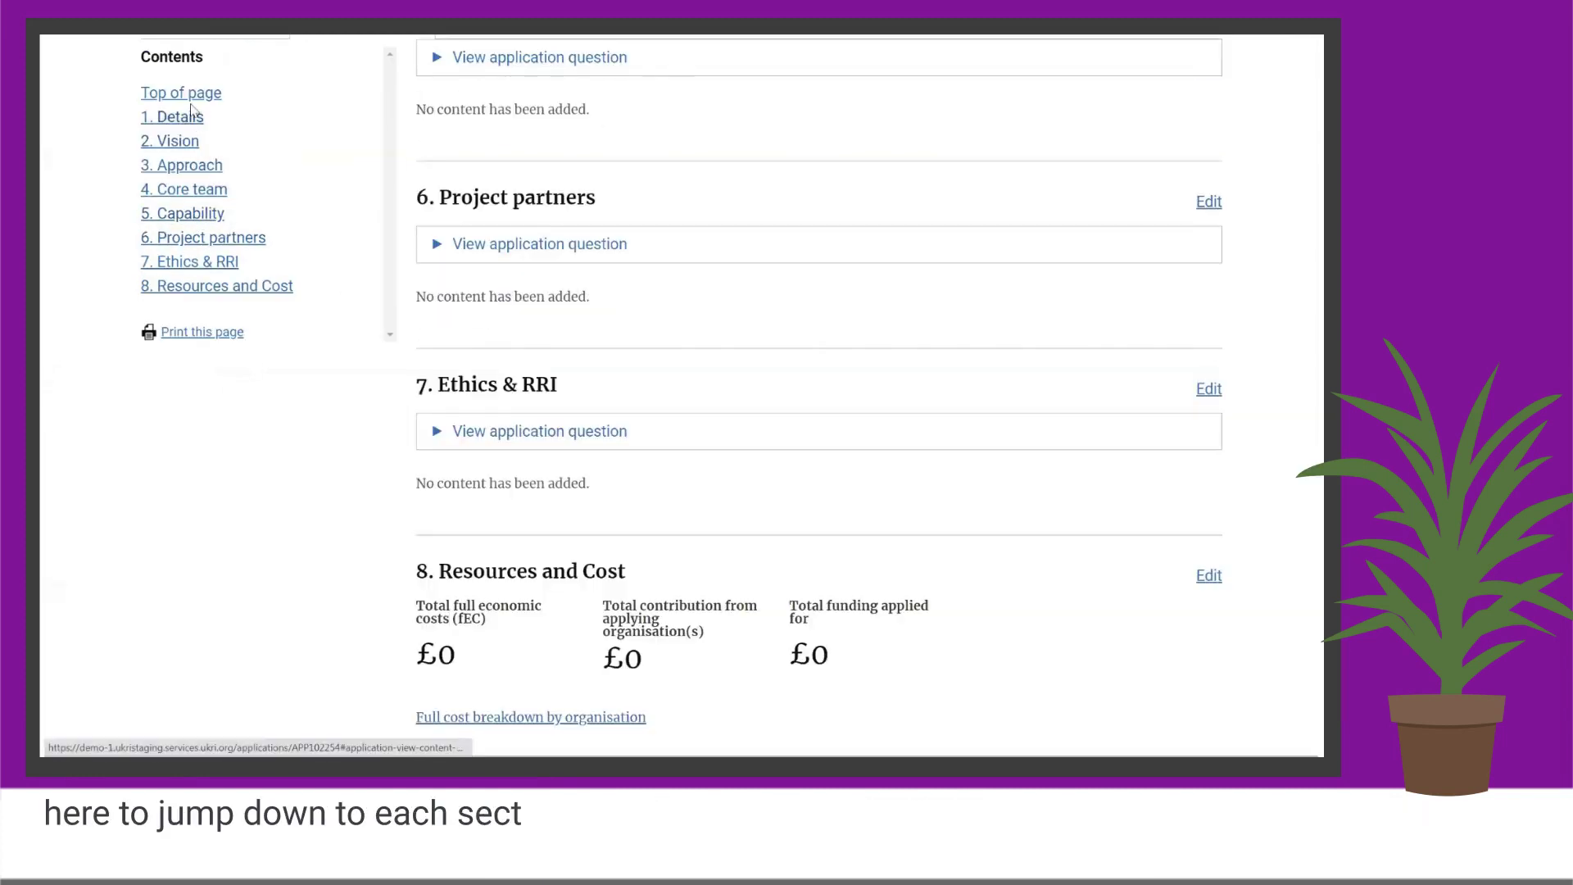
left_click(180, 123)
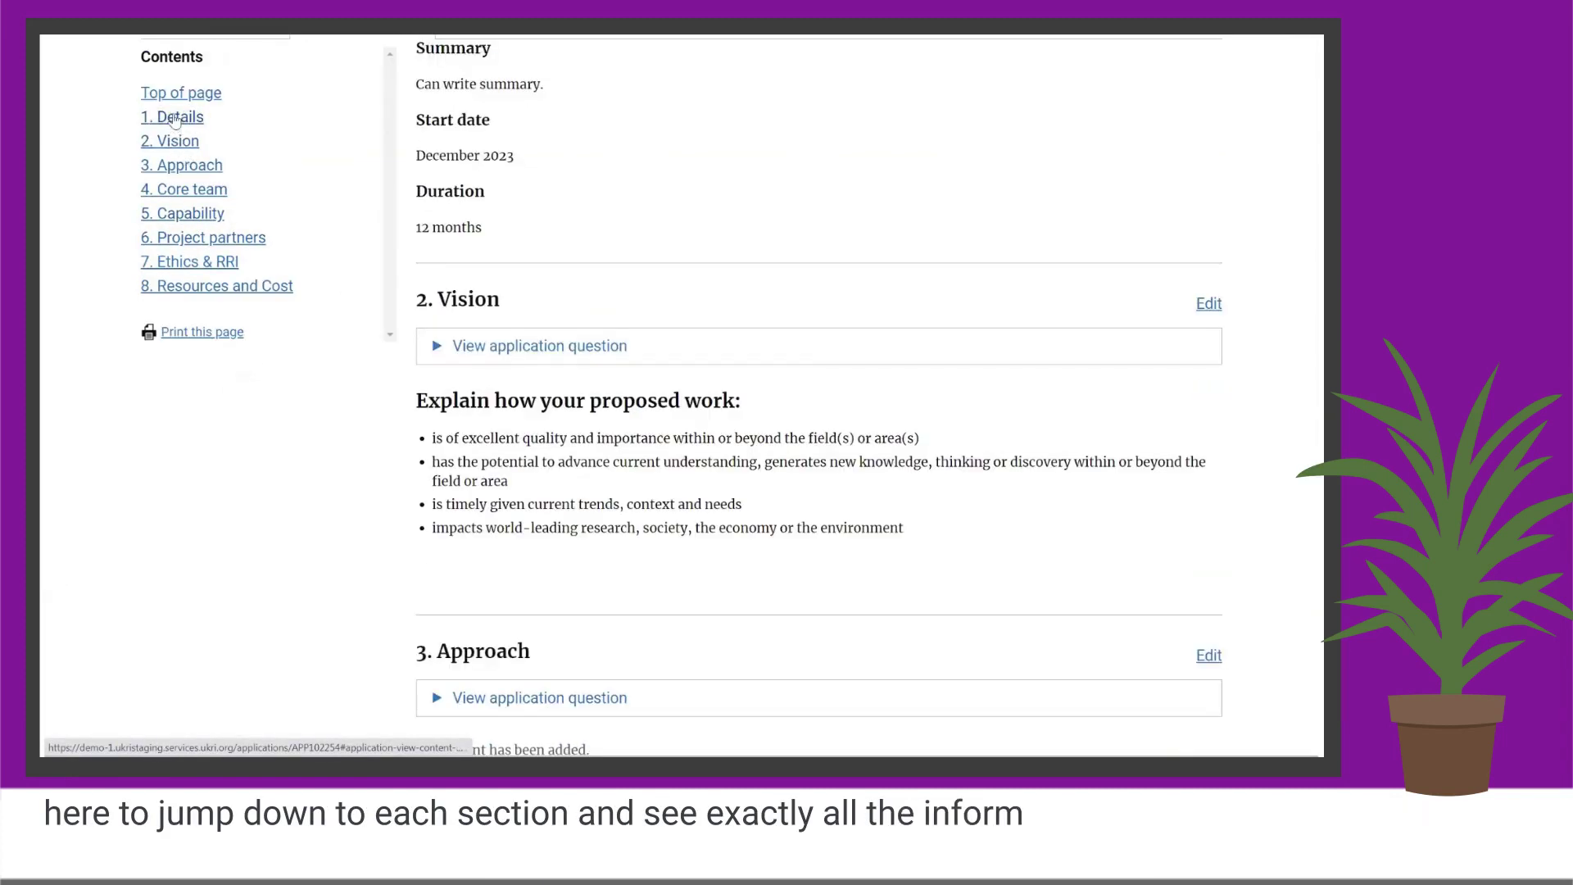
scroll(628, 521, "up", 2)
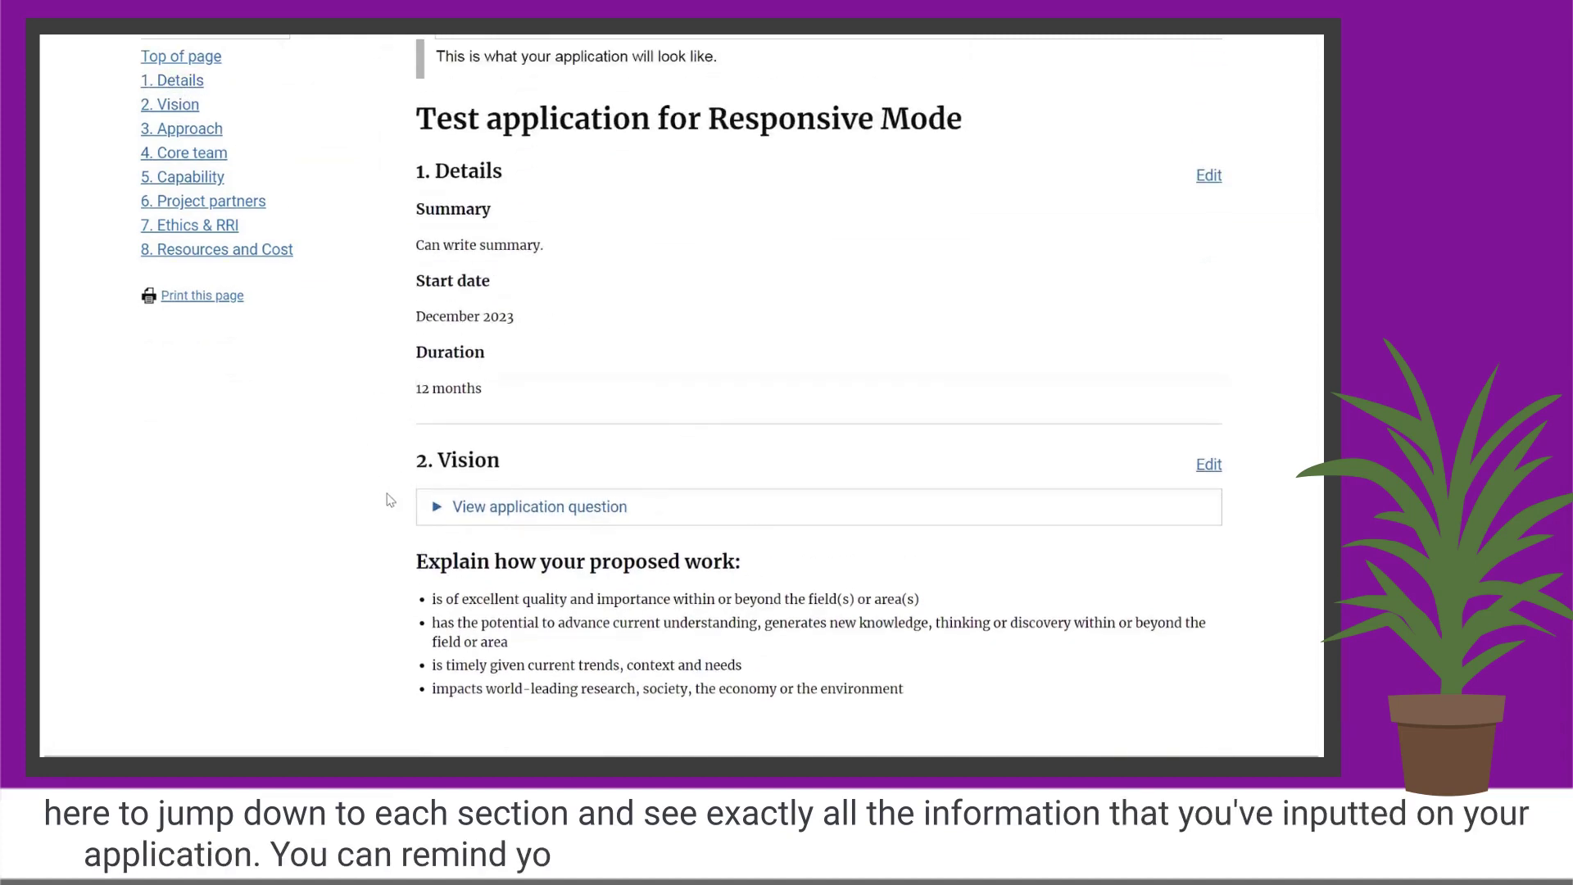
left_click(438, 508)
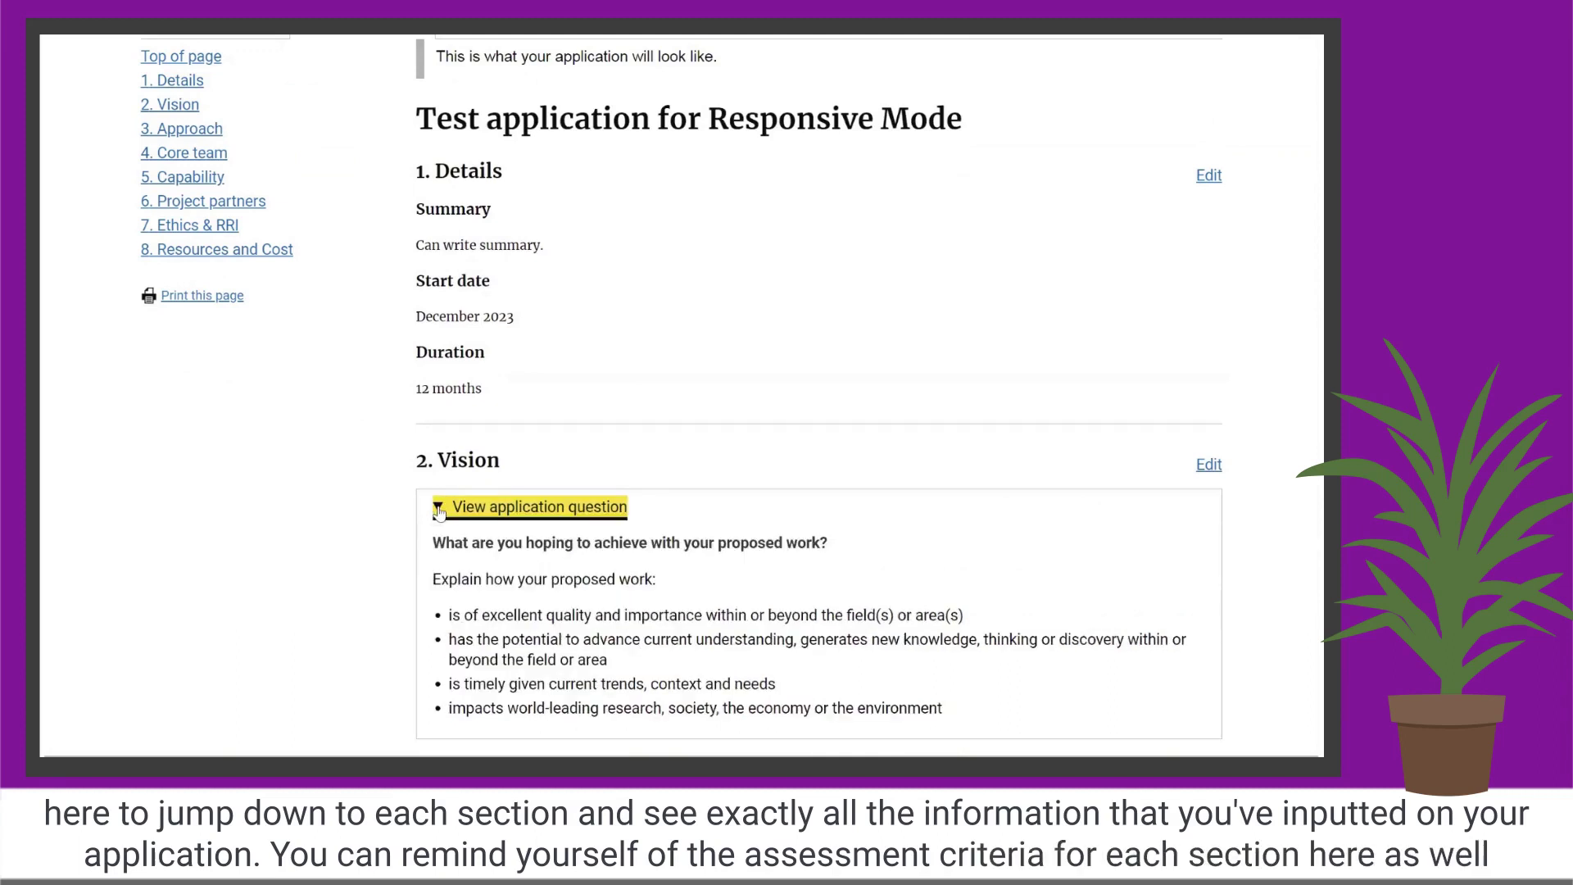
left_click(439, 508)
left_click(600, 321)
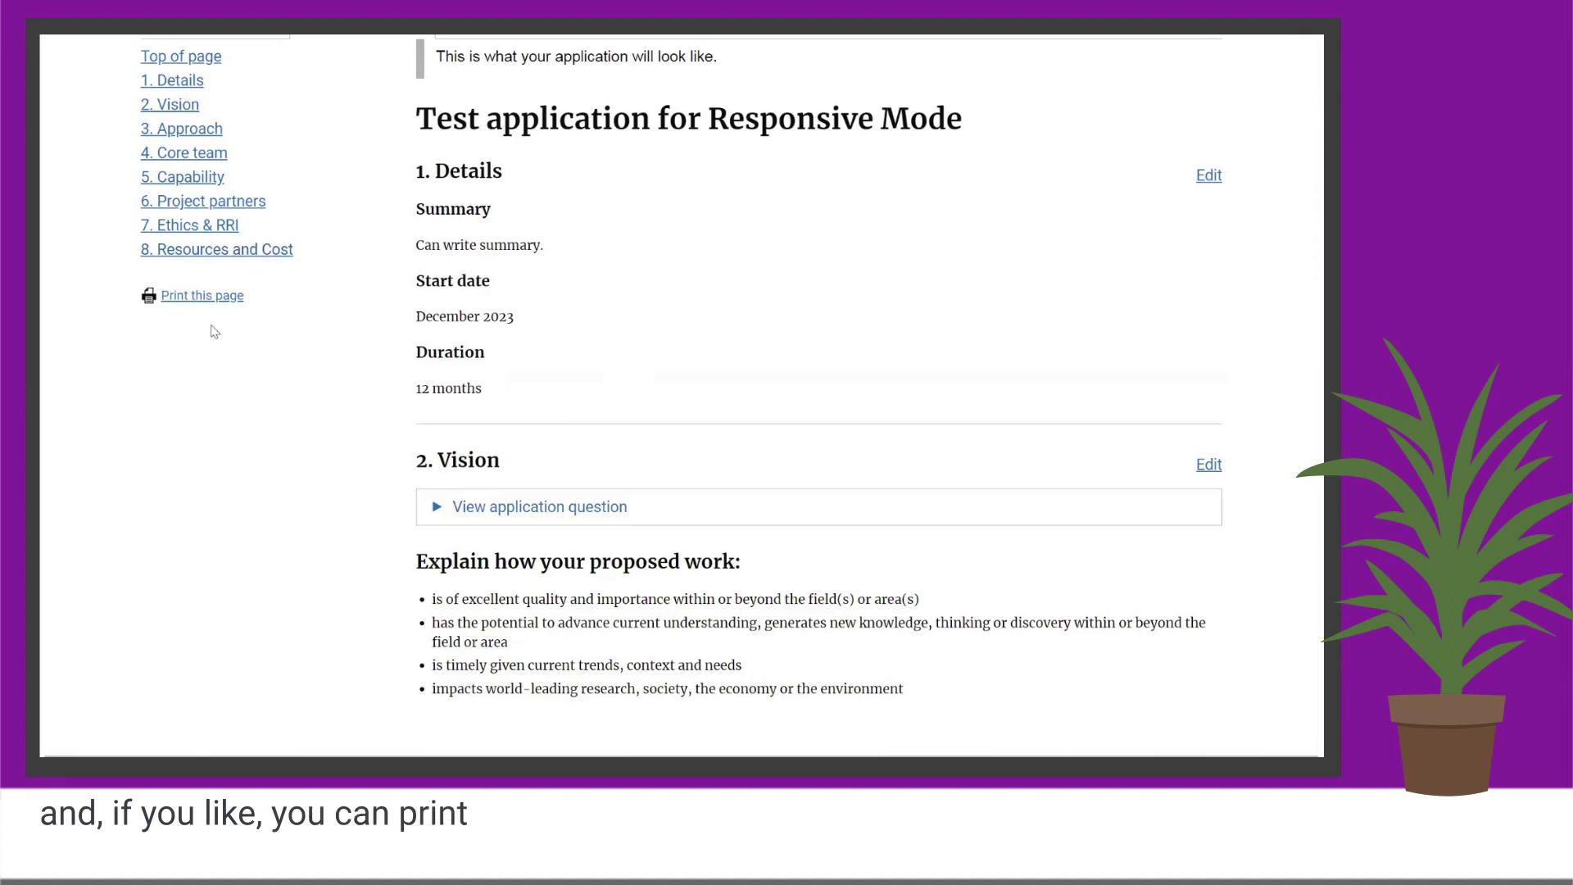
left_click(202, 296)
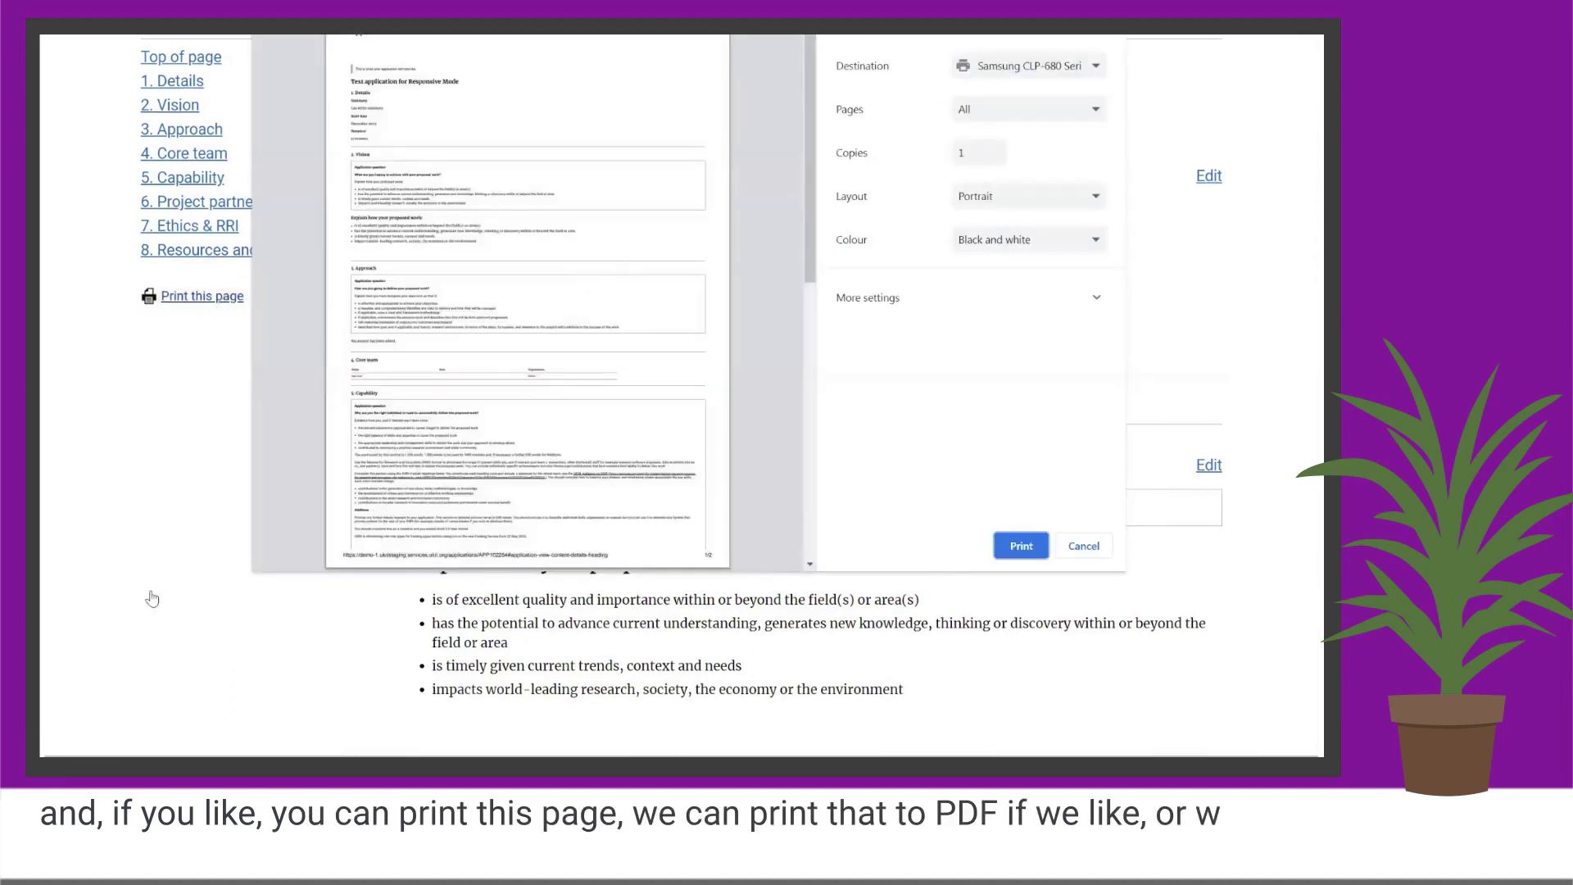
left_click(1095, 548)
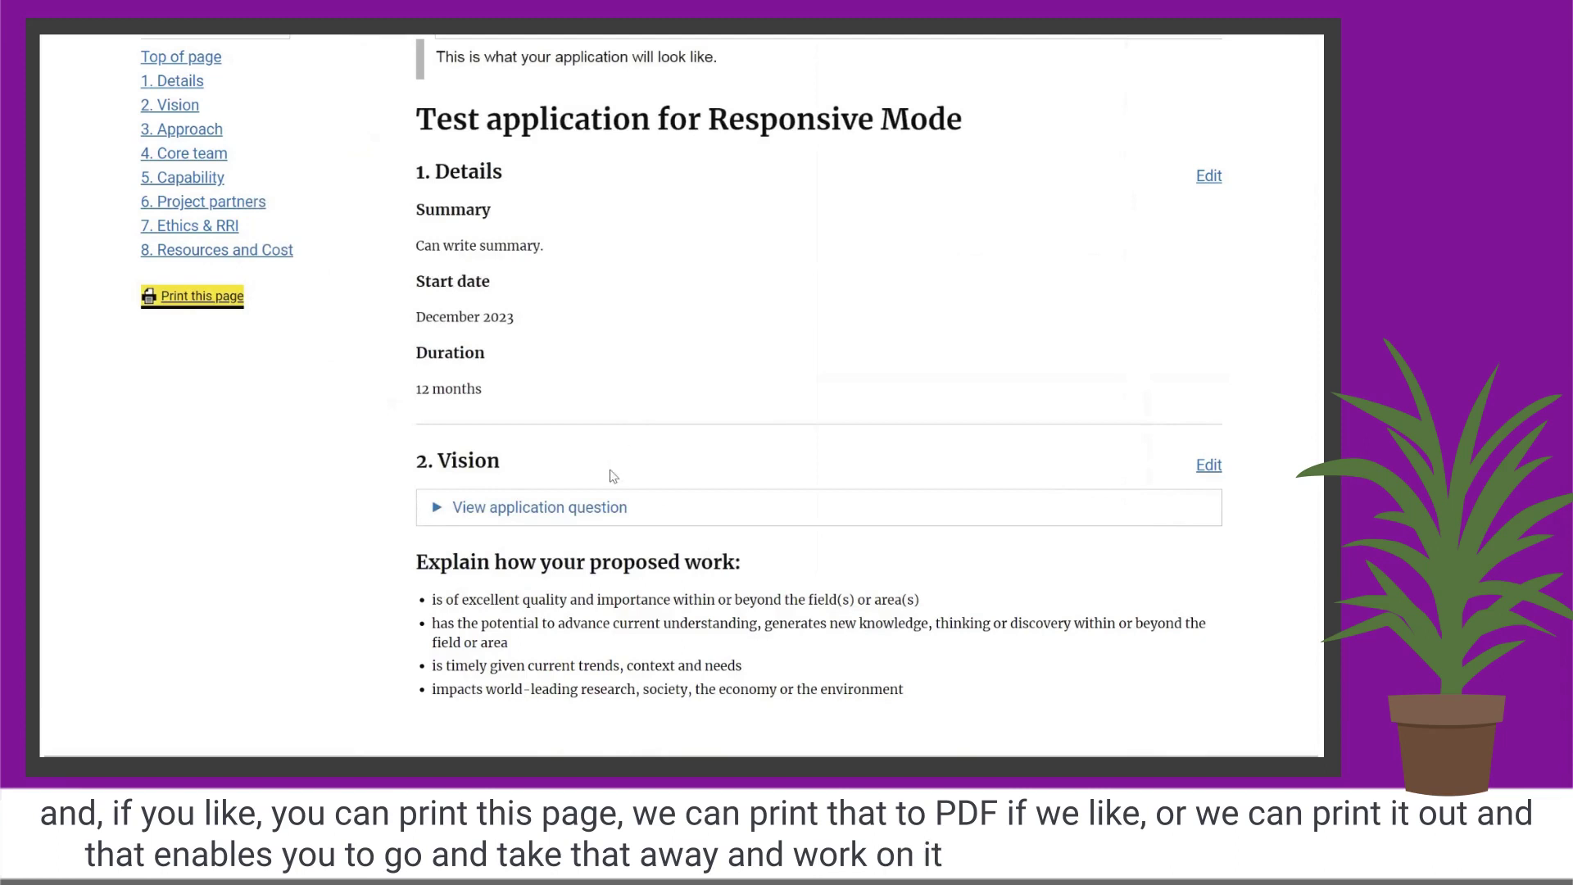
scroll(614, 376, "up", 3)
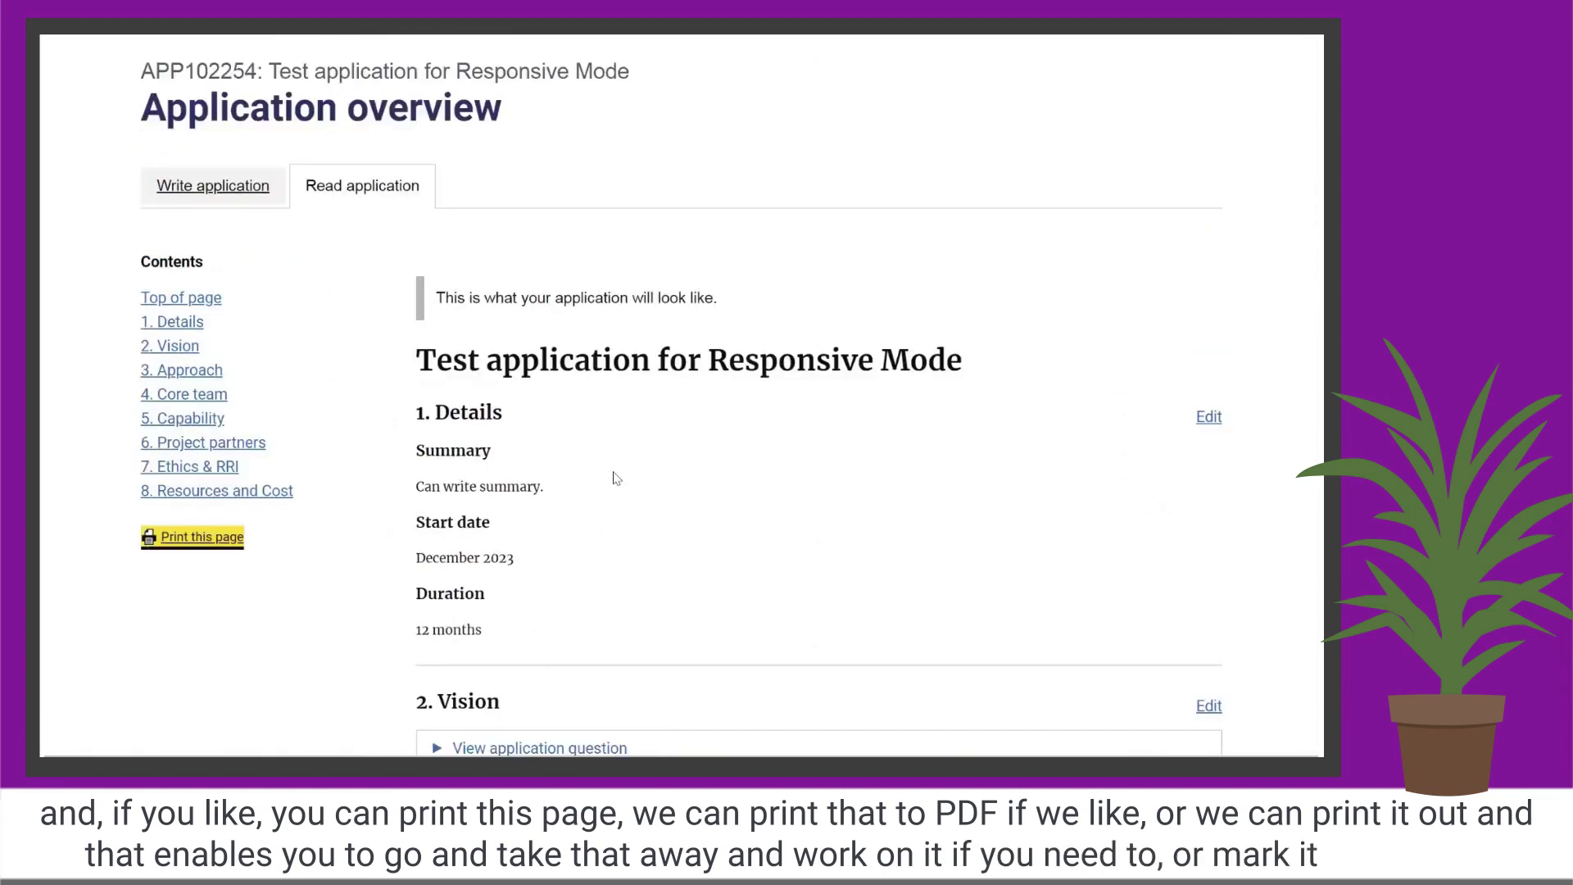
left_click(518, 504)
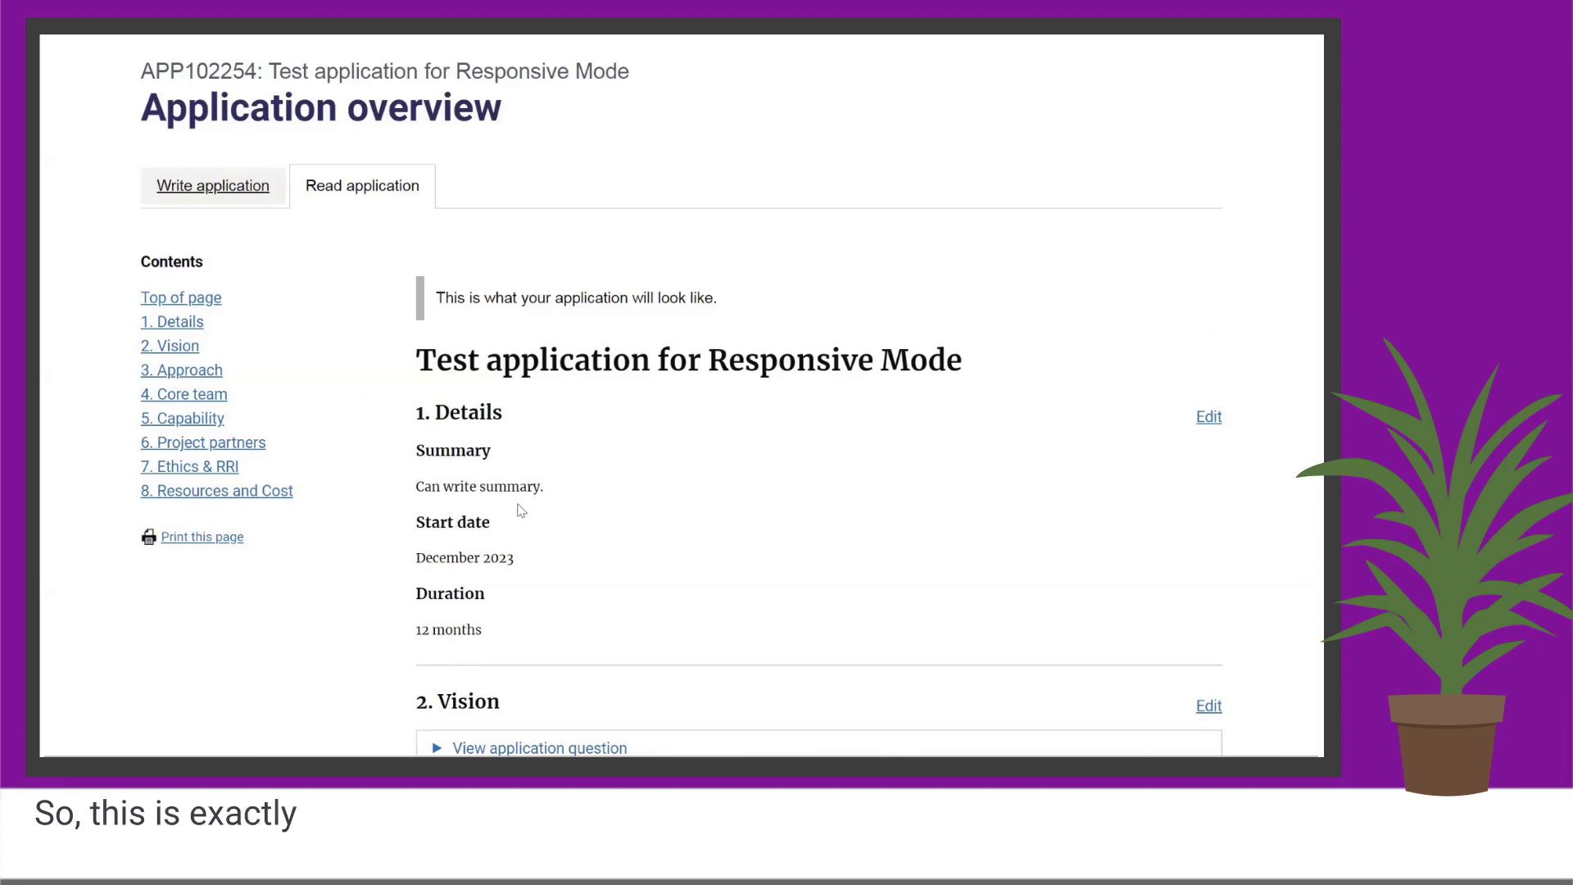
scroll(521, 511, "down", 1)
scroll(521, 511, "down", 1)
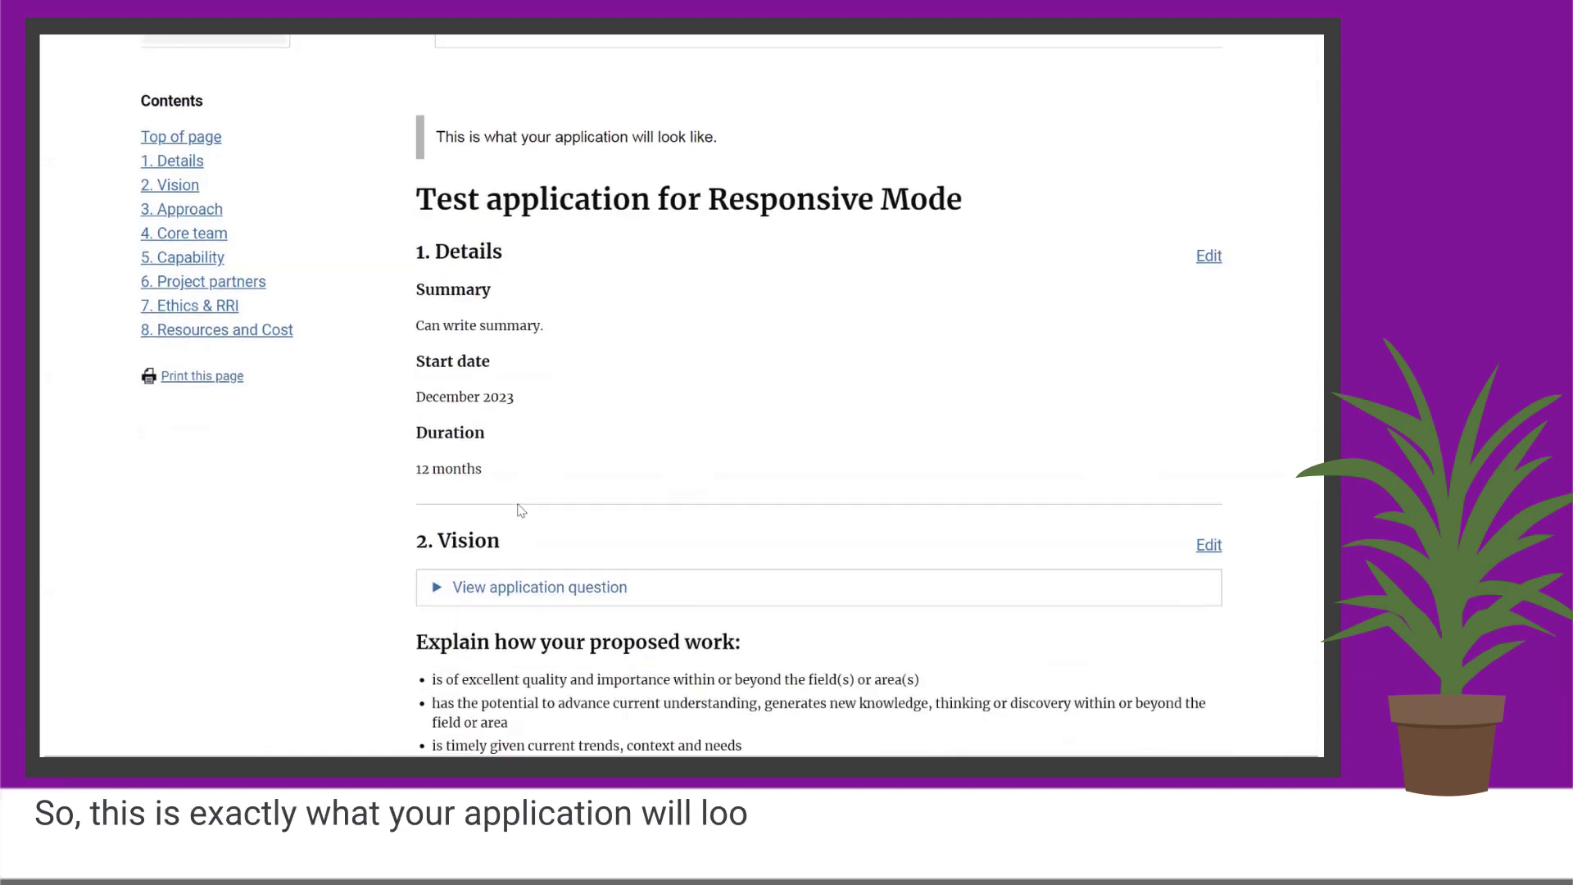
scroll(518, 510, "down", 1)
scroll(518, 509, "down", 3)
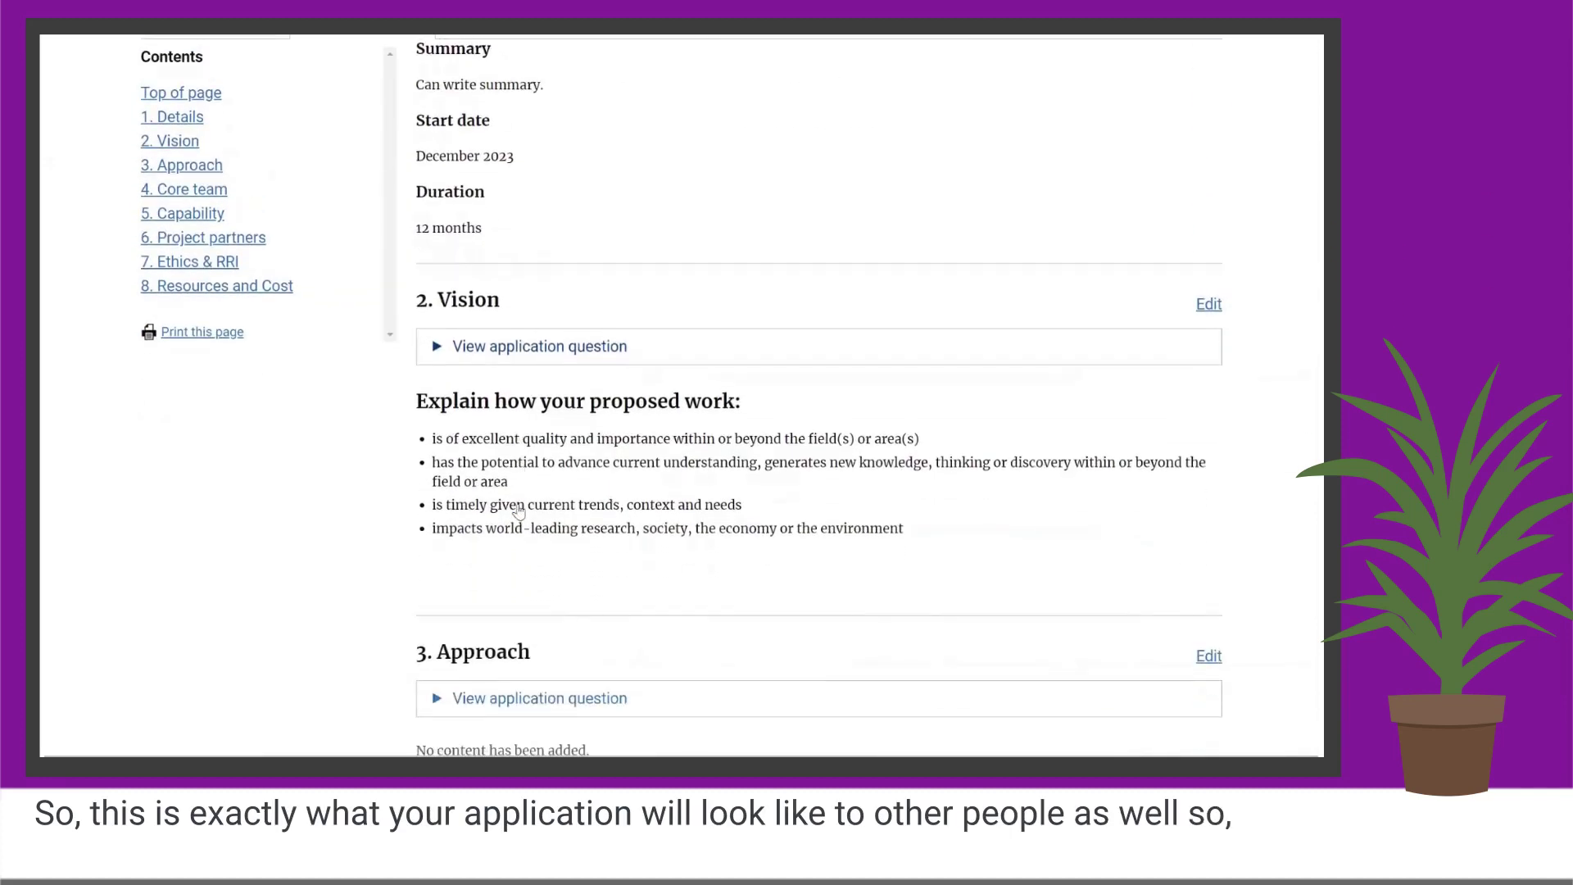
scroll(518, 510, "up", 8)
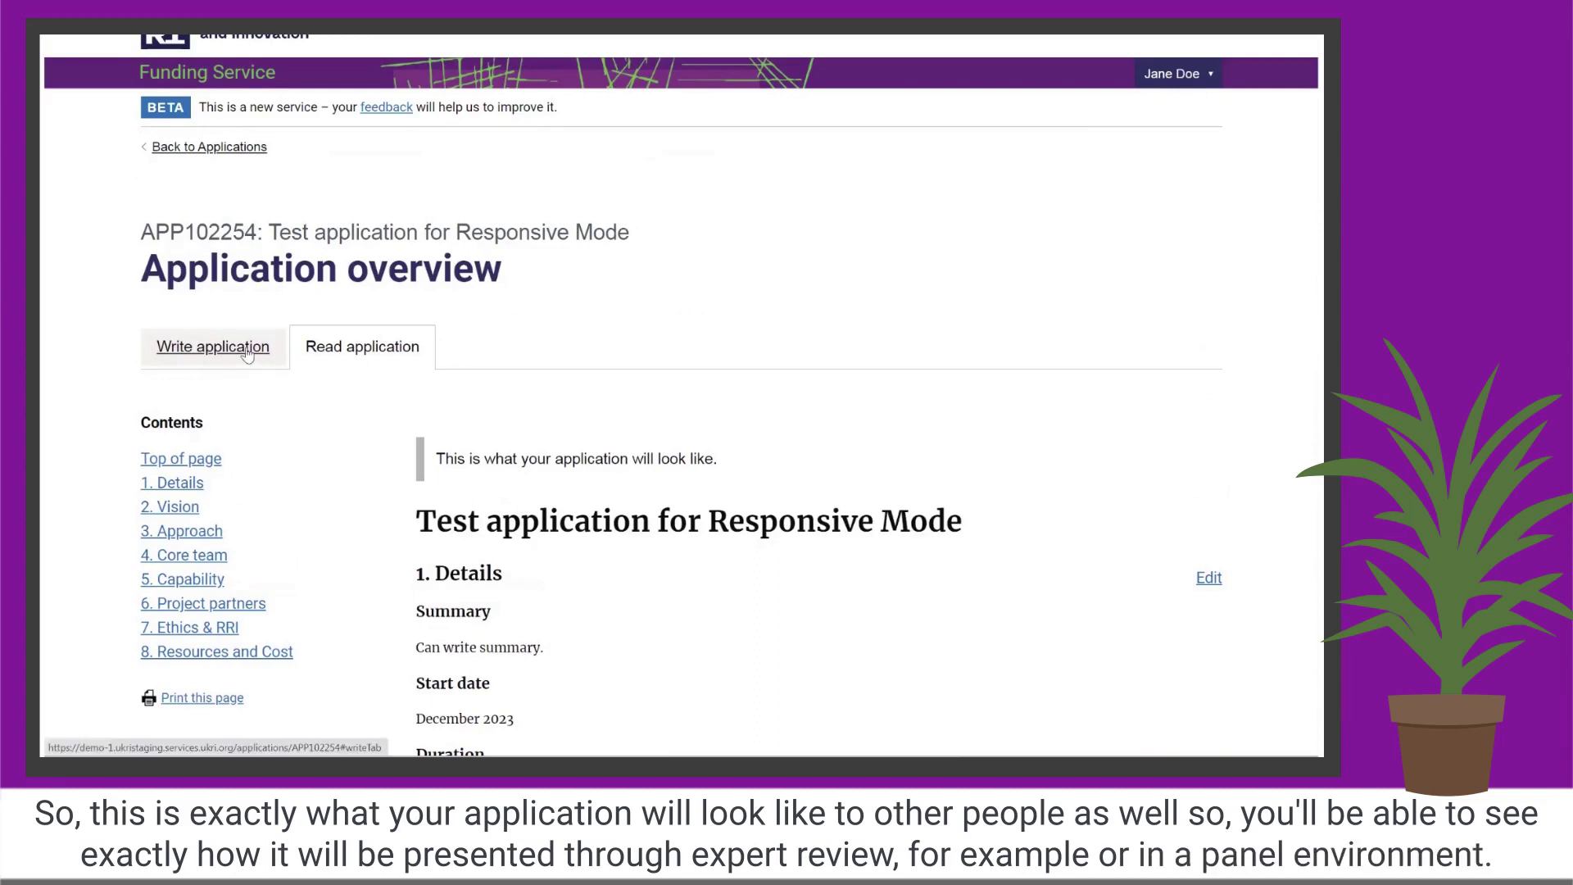
Return to the Write application section list, showing Details and Vision Complete at 28%.
left_click(247, 354)
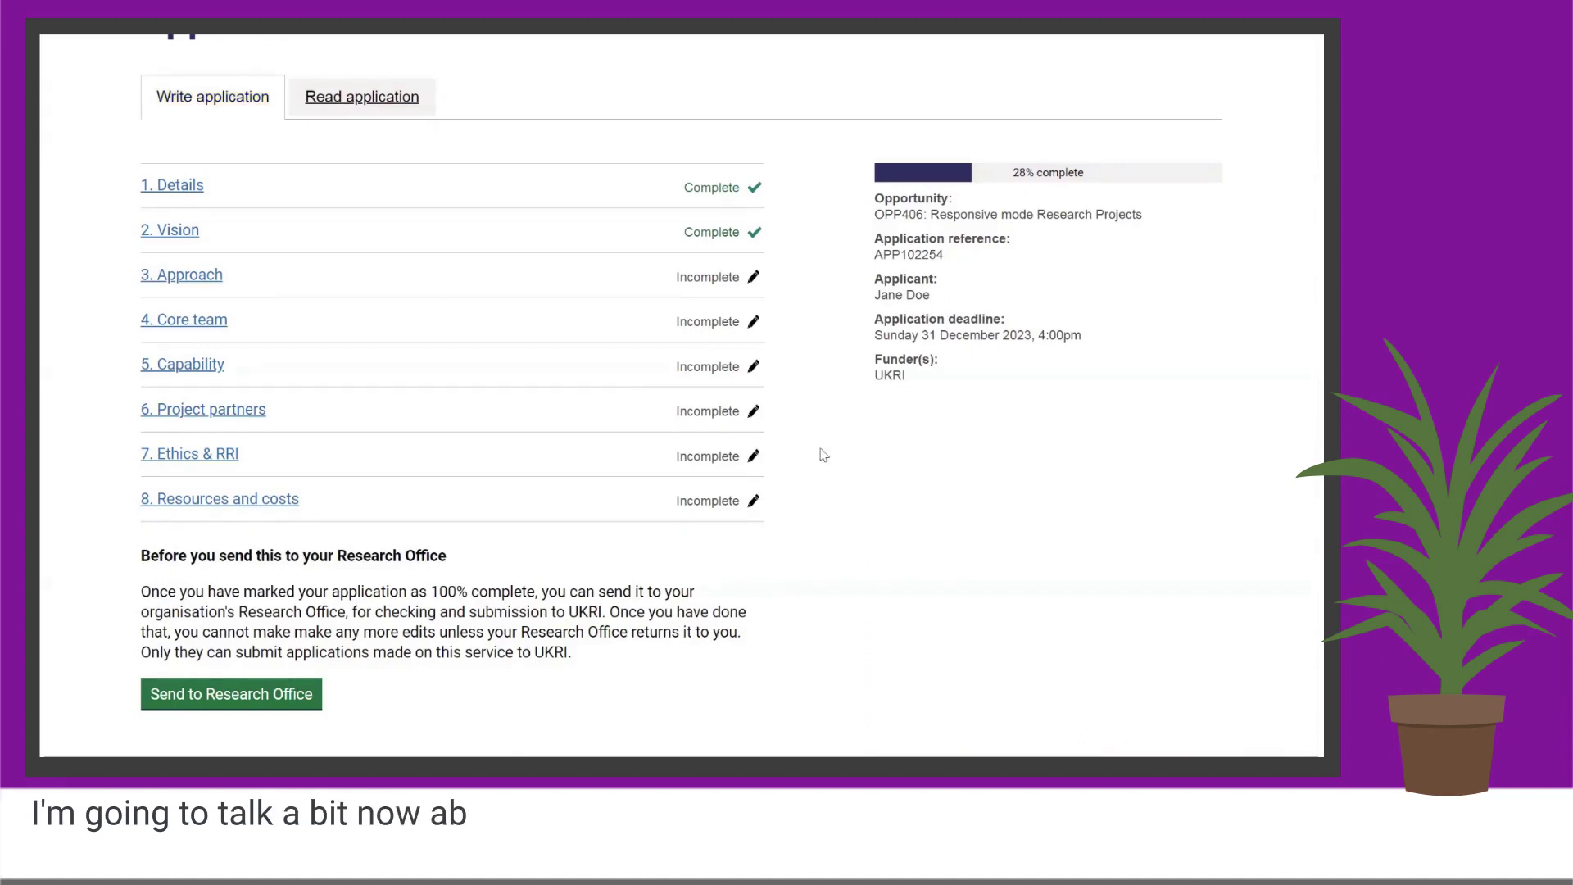
scroll(823, 455, "up", 2)
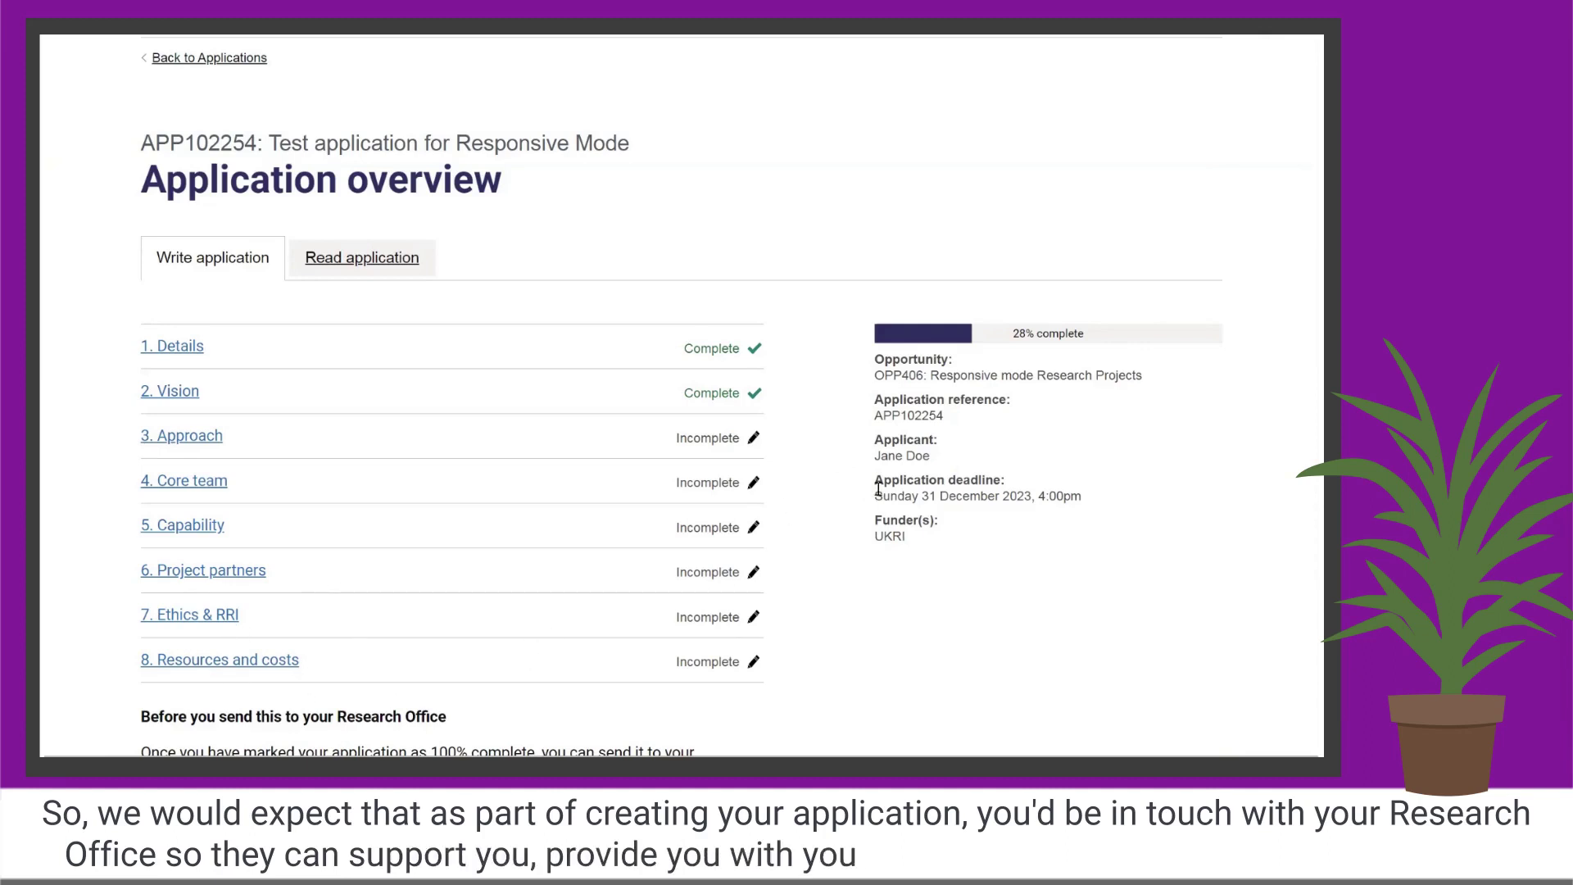
scroll(878, 489, "down", 1)
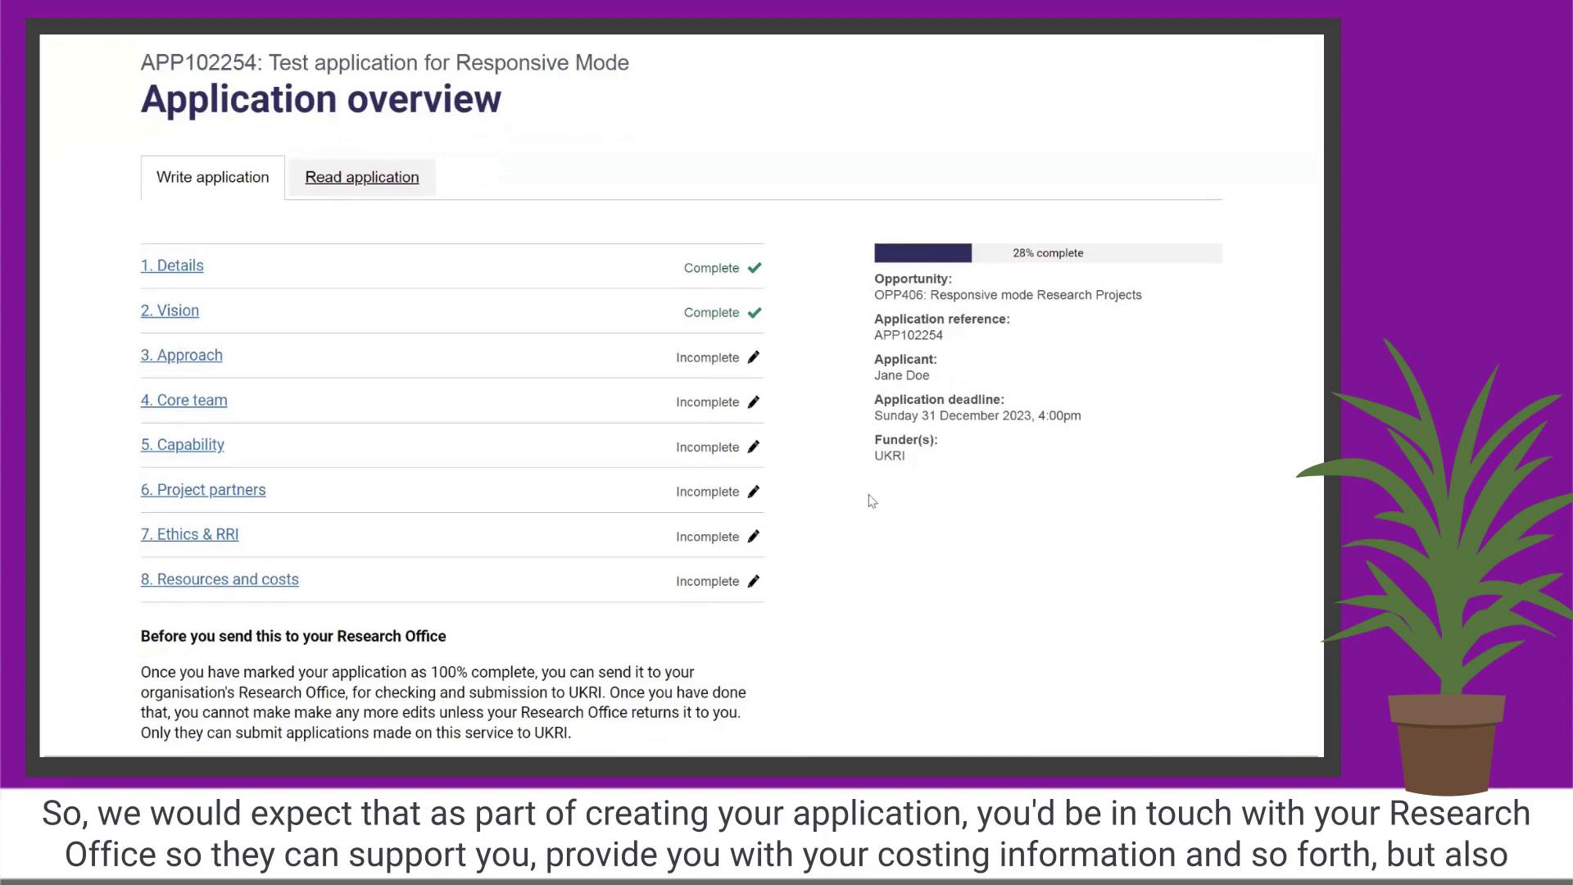
scroll(876, 500, "down", 1)
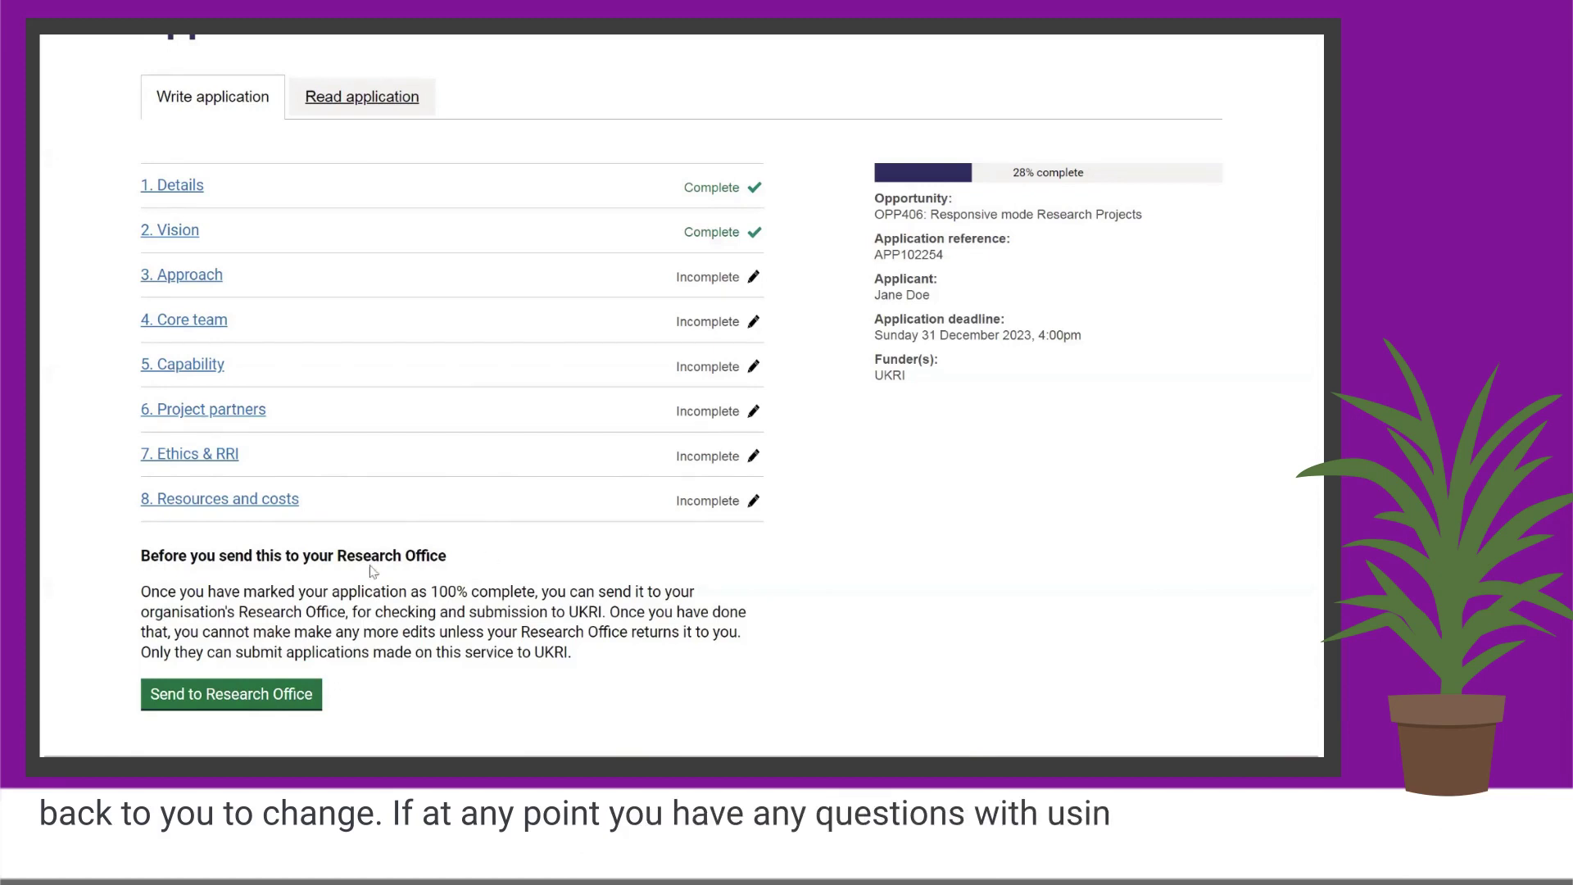
scroll(360, 453, "up", 3)
scroll(361, 452, "down", 6)
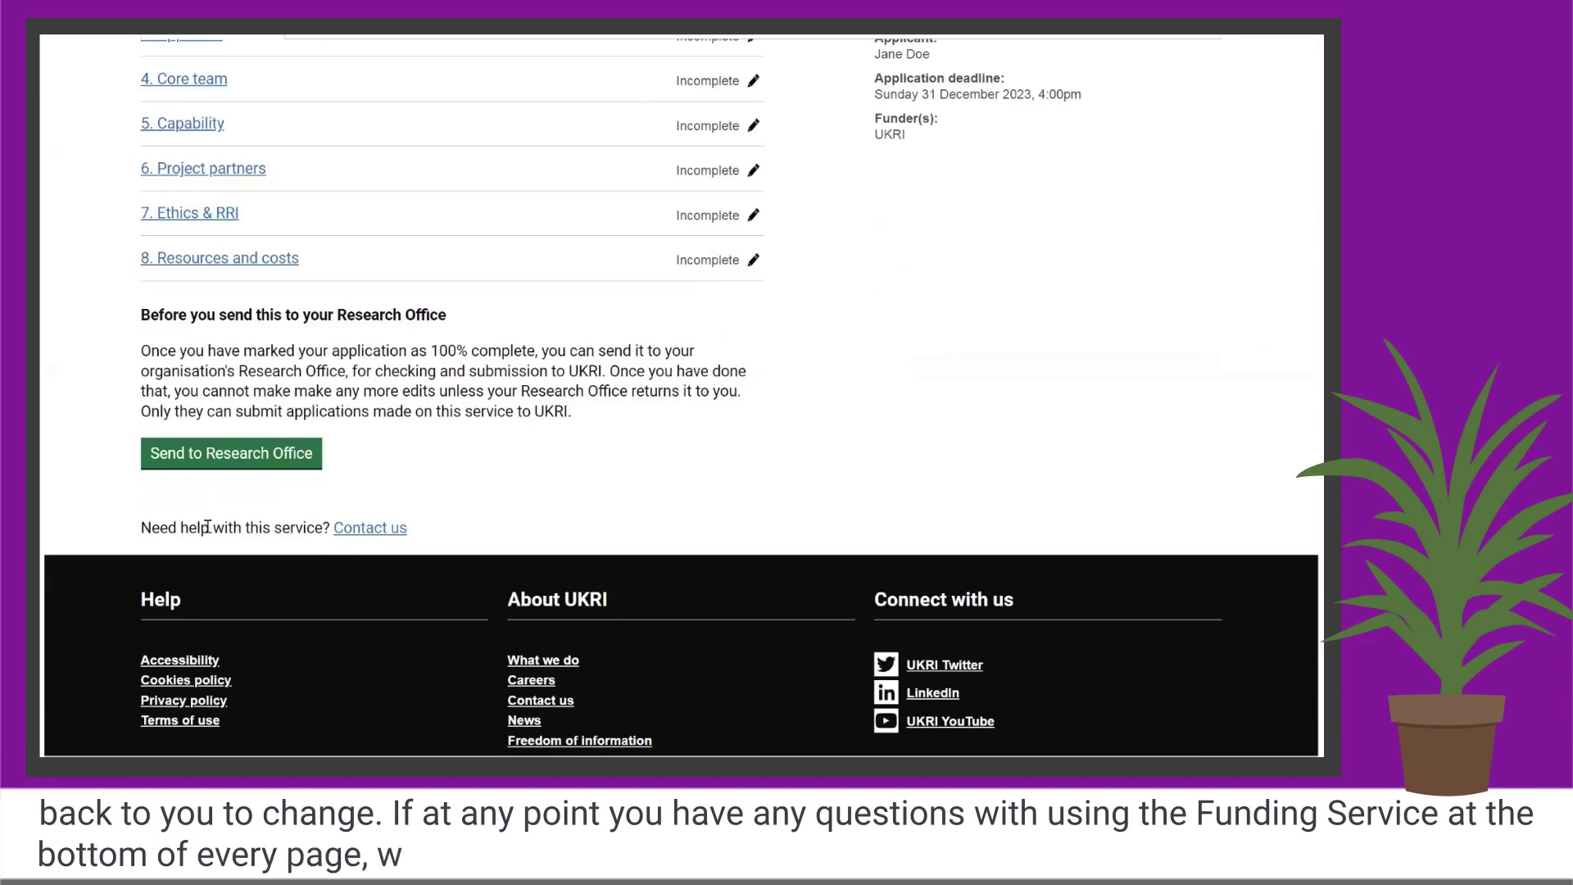
left_click(351, 531)
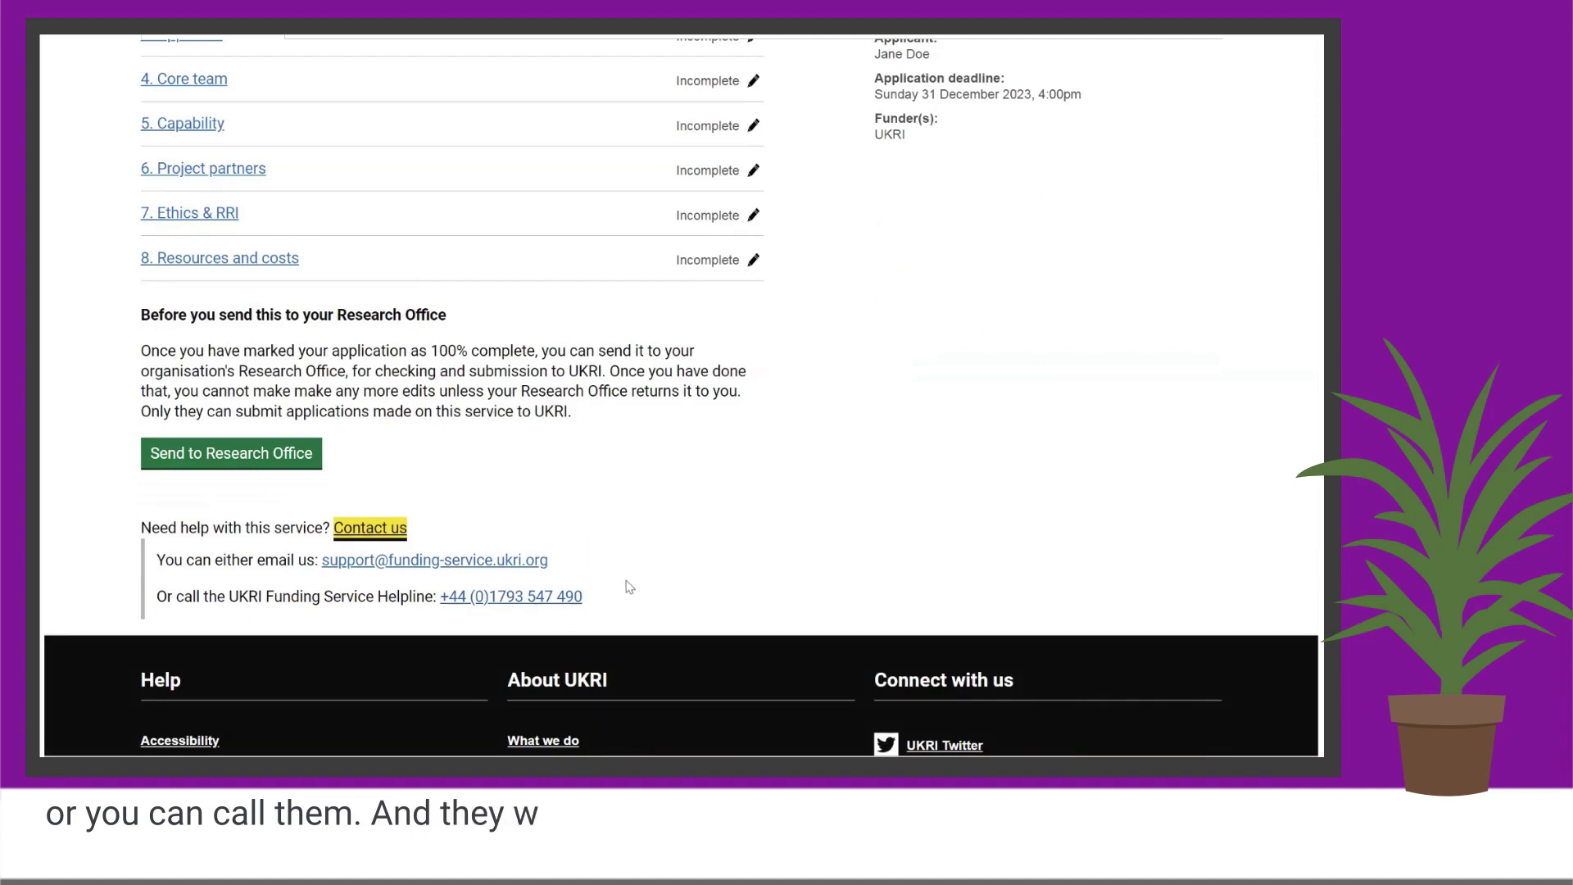
scroll(749, 549, "up", 3)
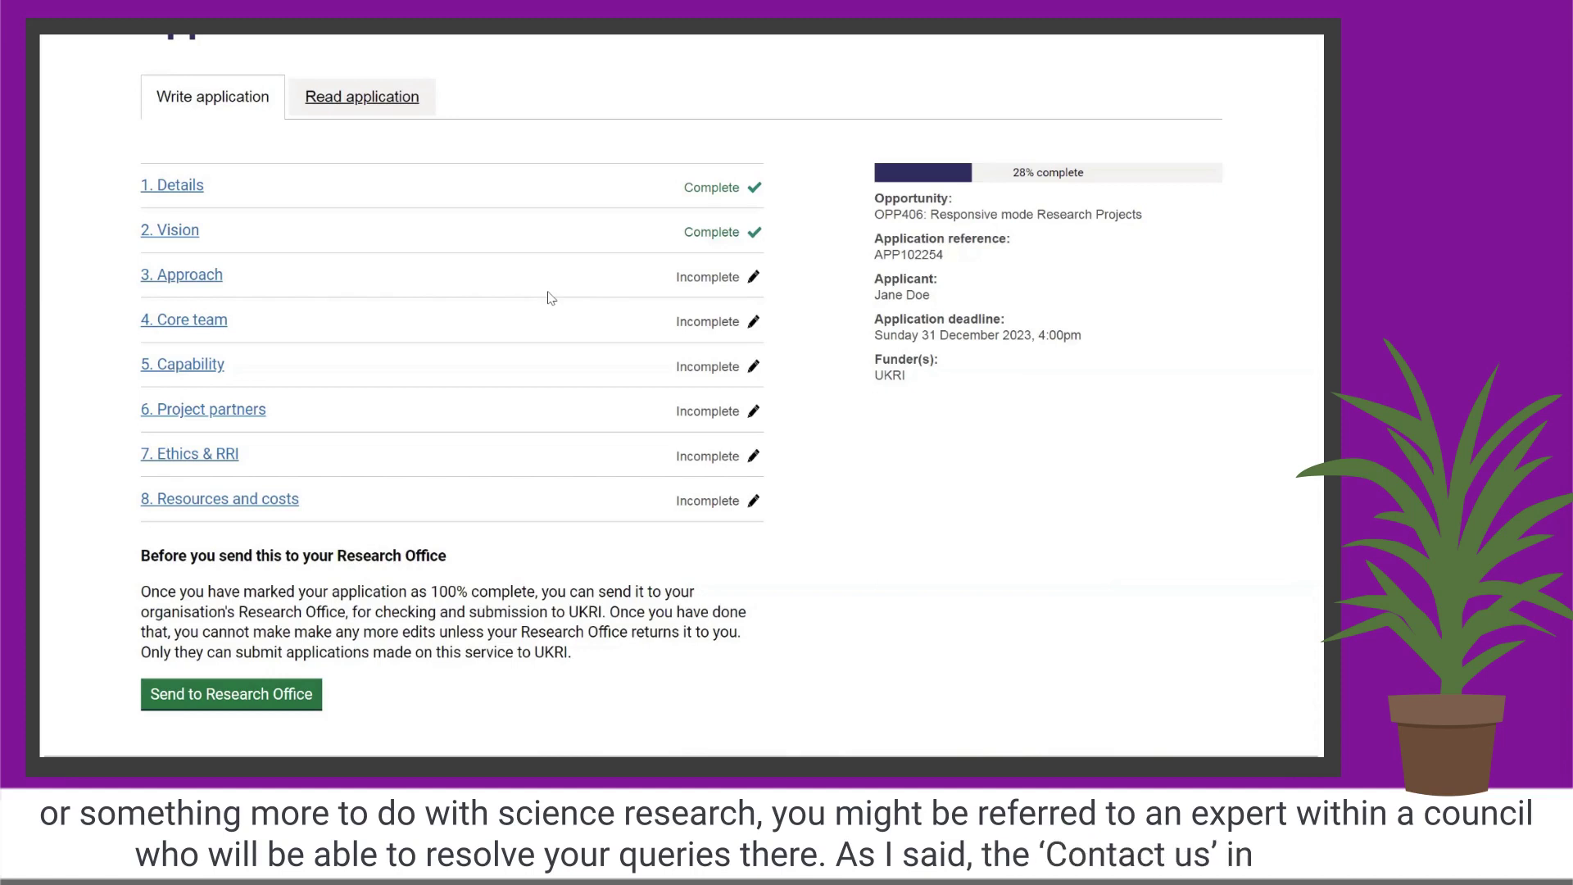
scroll(467, 439, "down", 3)
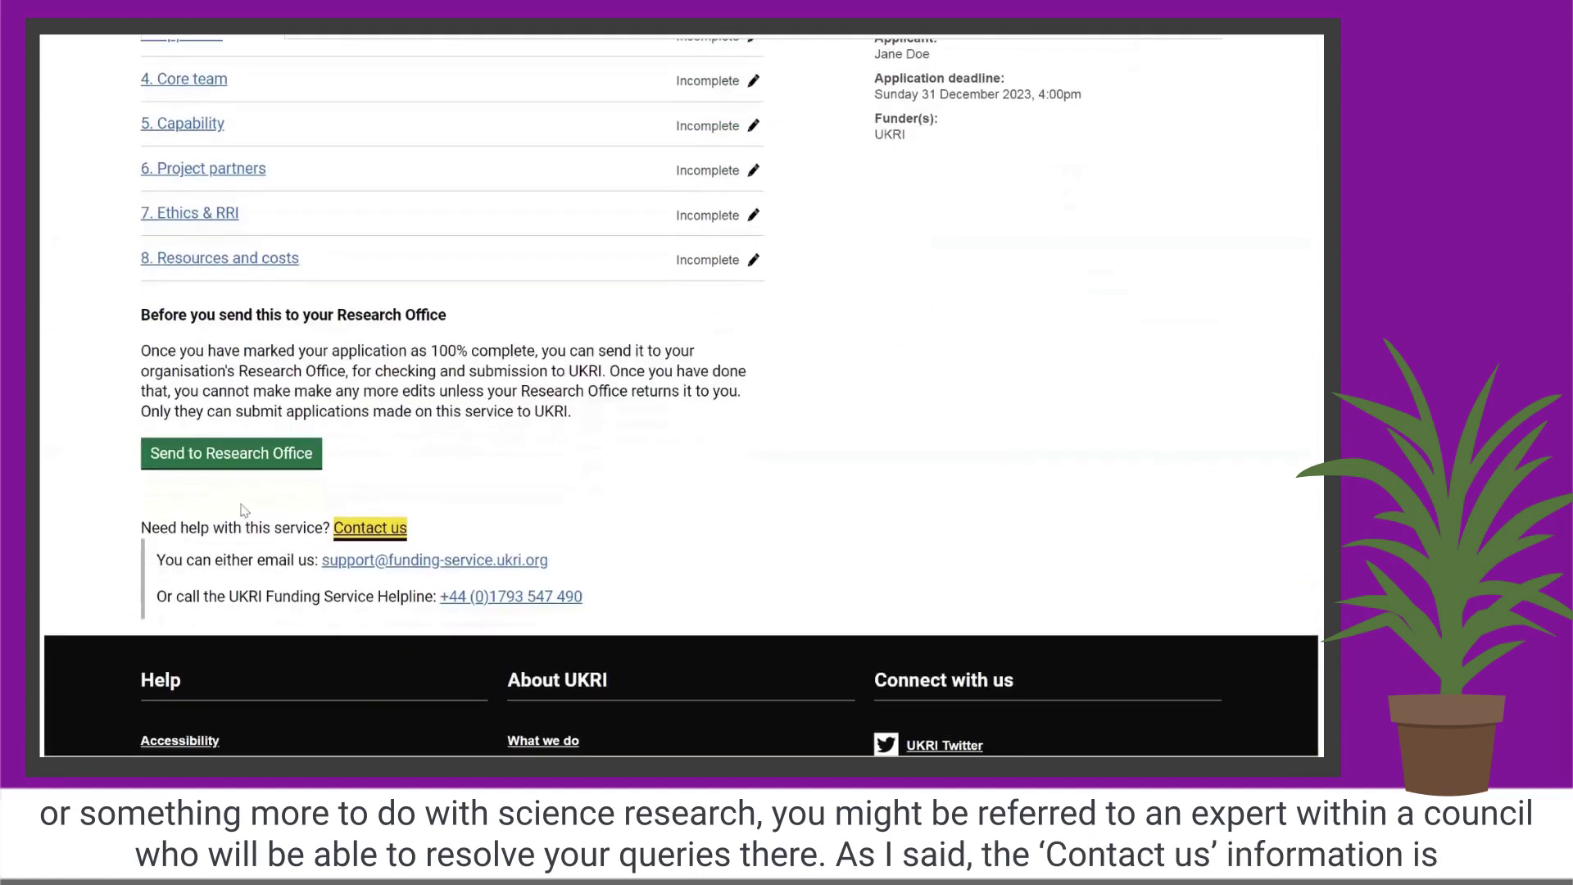
left_click(365, 530)
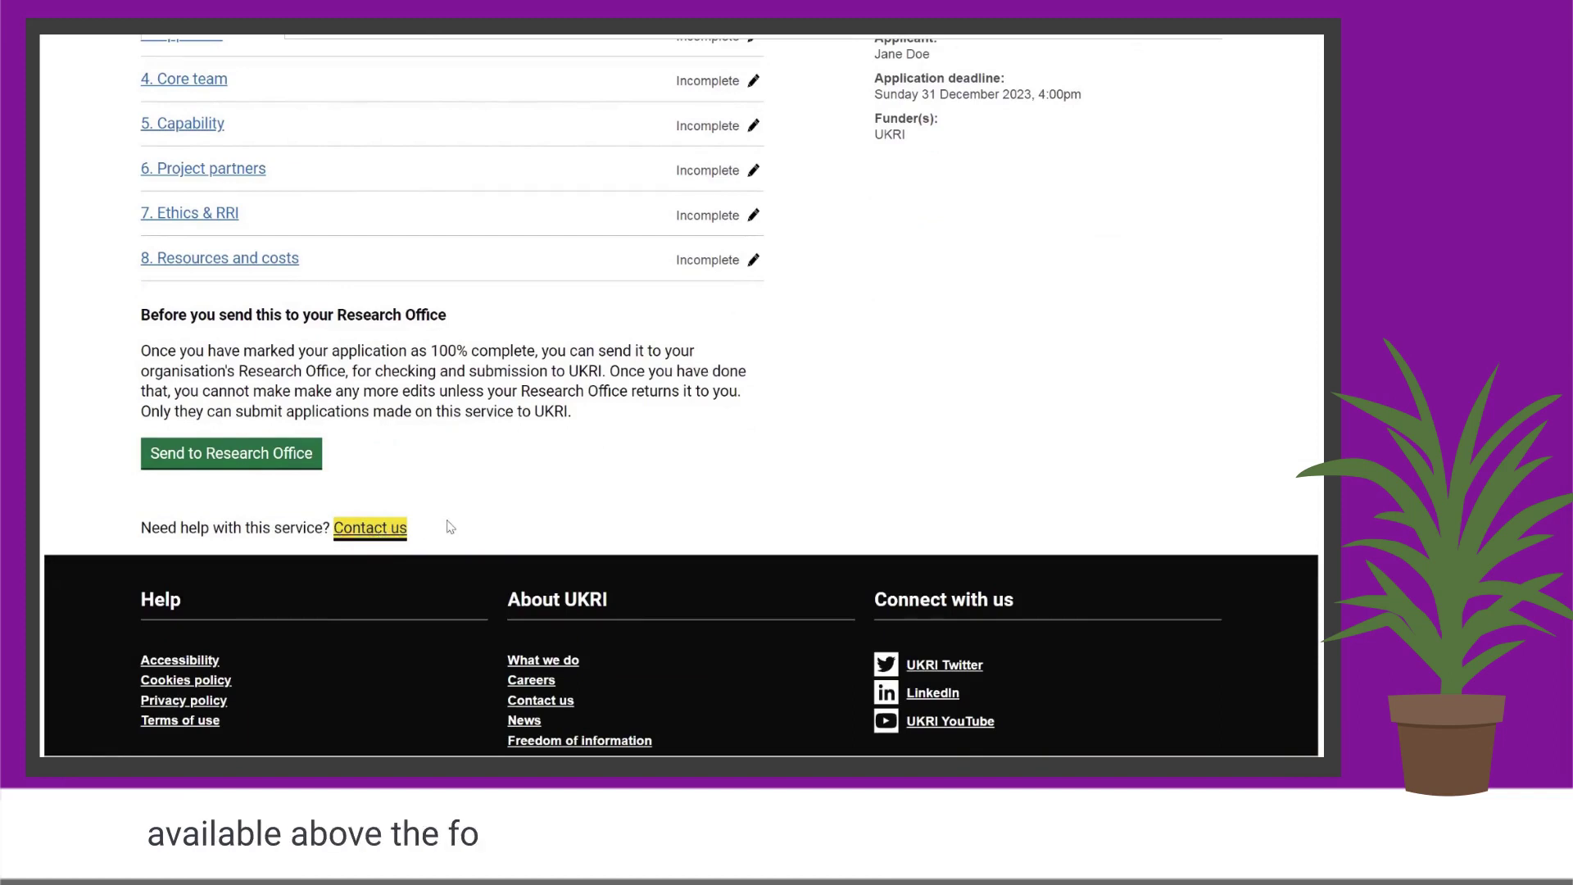
scroll(516, 342, "up", 3)
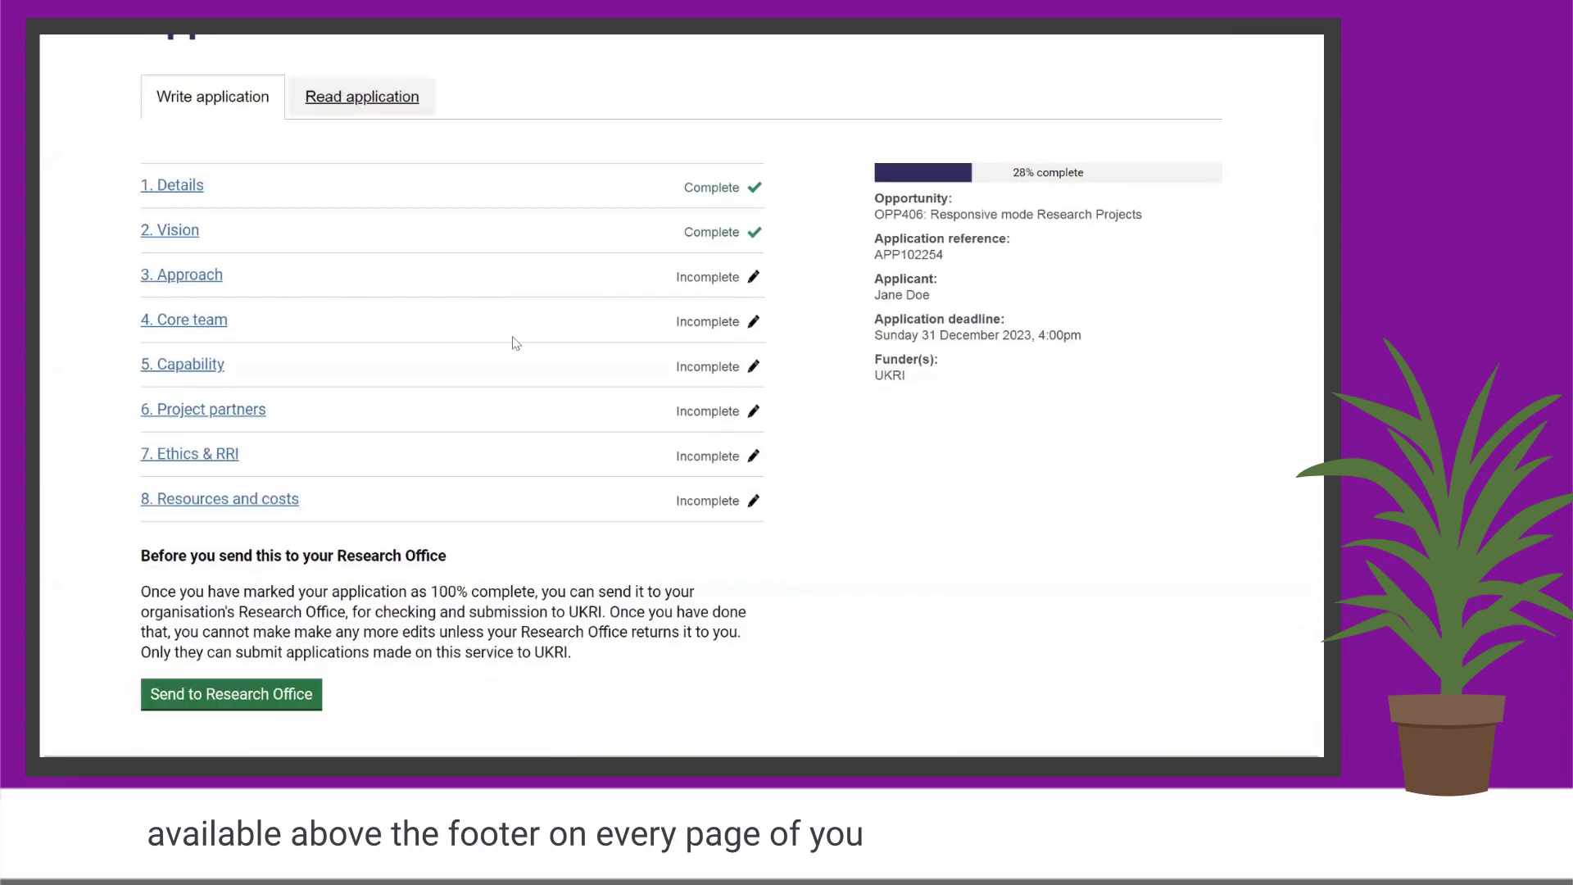
scroll(443, 396, "up", 1)
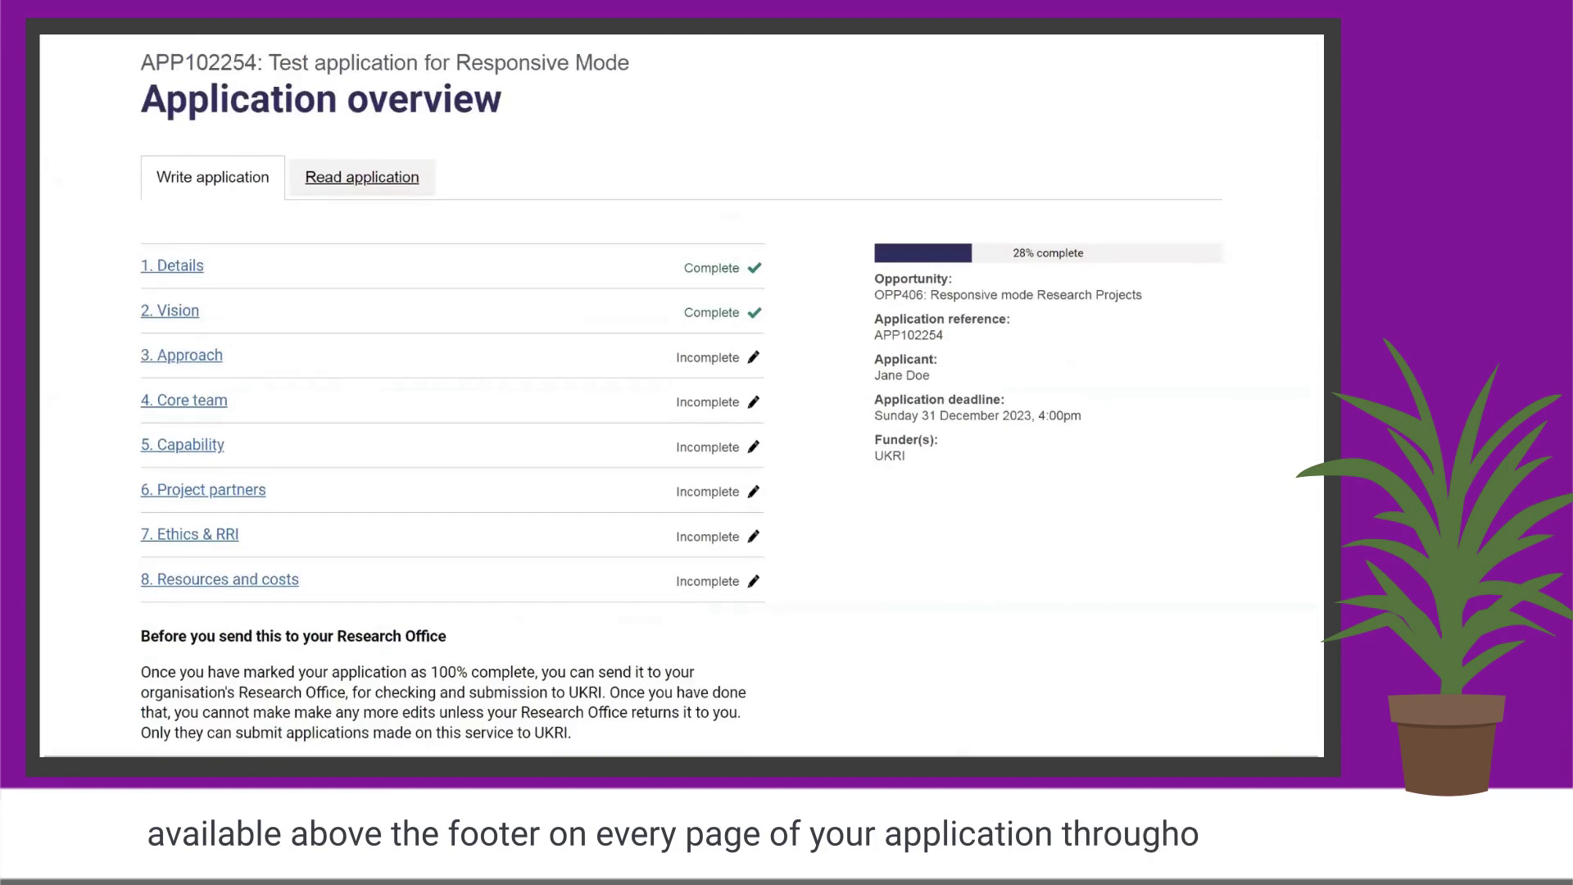